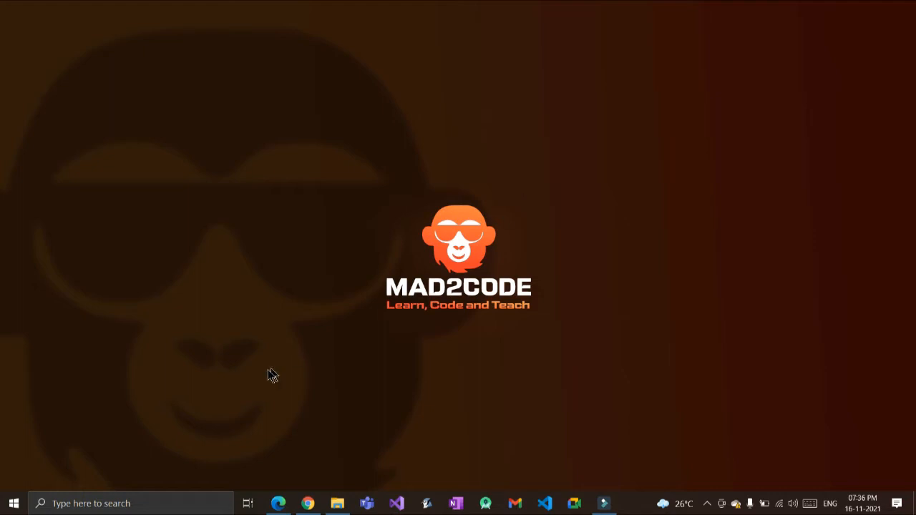
Step: Open the 0417_m21_sf_21 Confidential Source Files folder in File Explorer, then return to the exam PDF
click(279, 503)
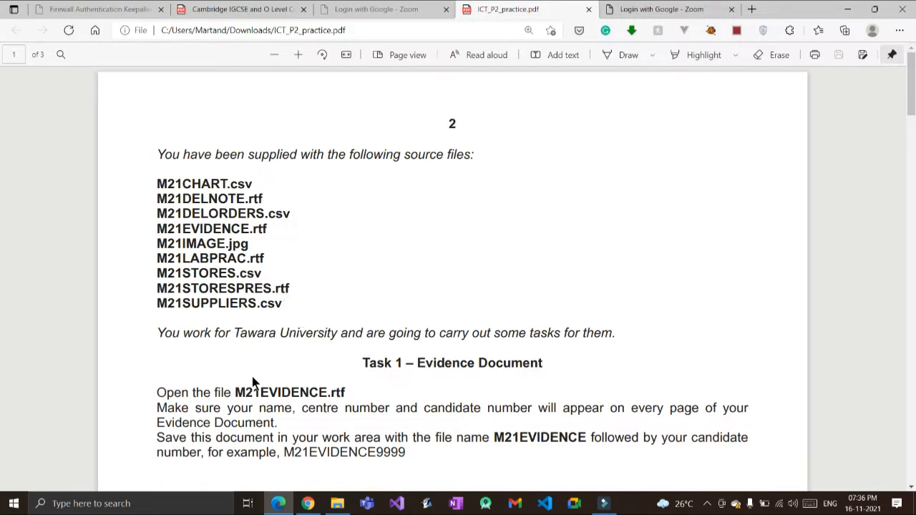
key(super+e)
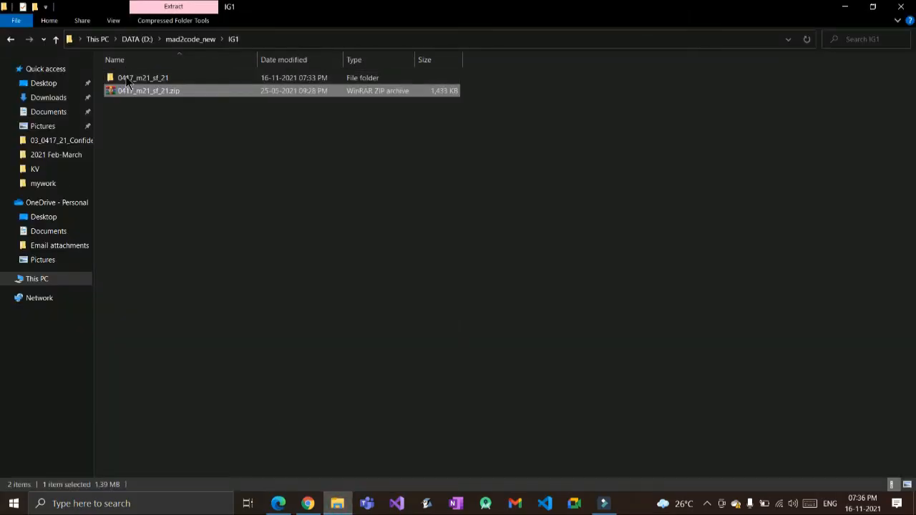
double_click(115, 77)
double_click(153, 77)
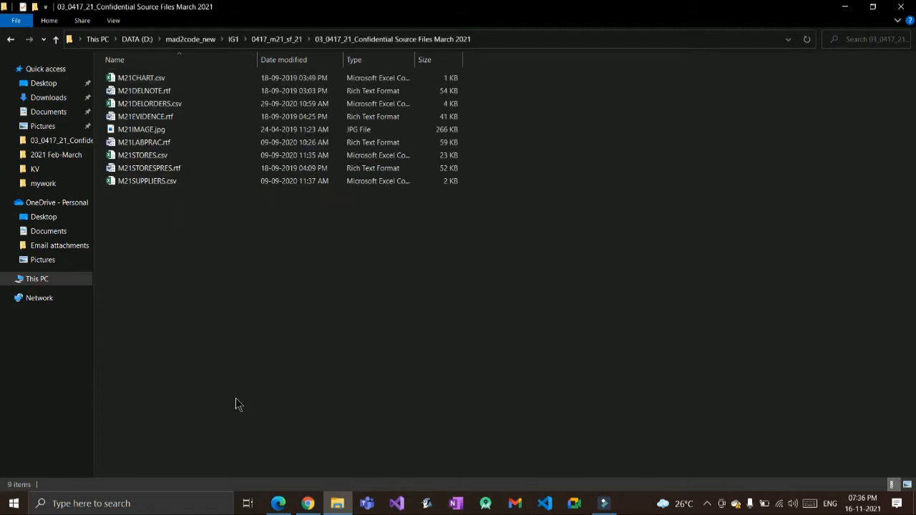
key(alt+Tab)
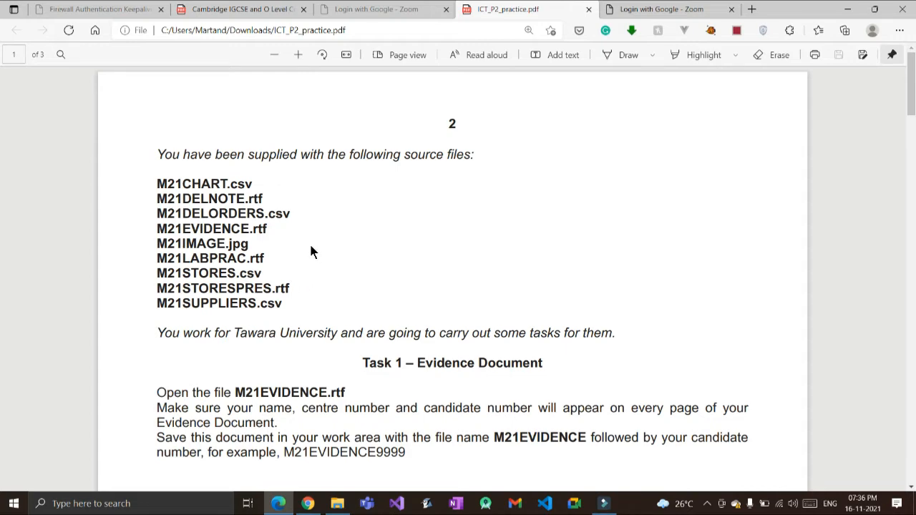
scroll(311, 250, down, 3)
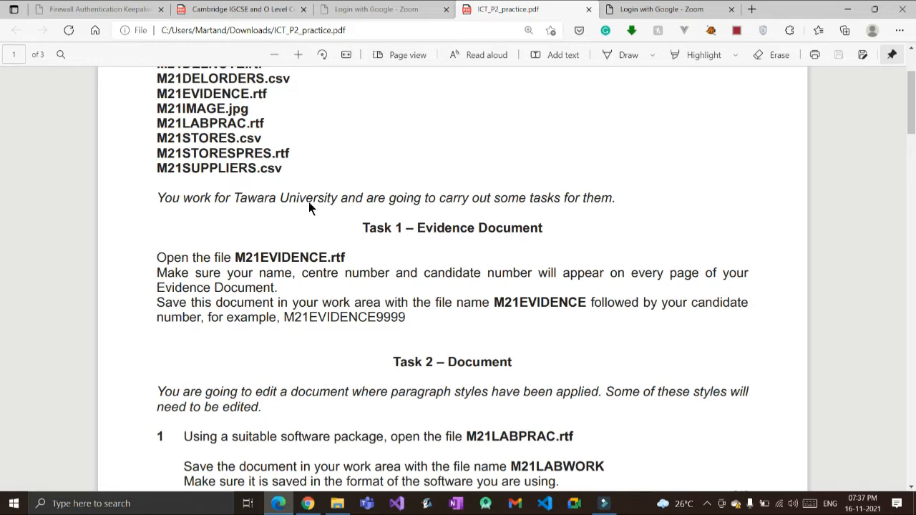
scroll(309, 207, up, 1)
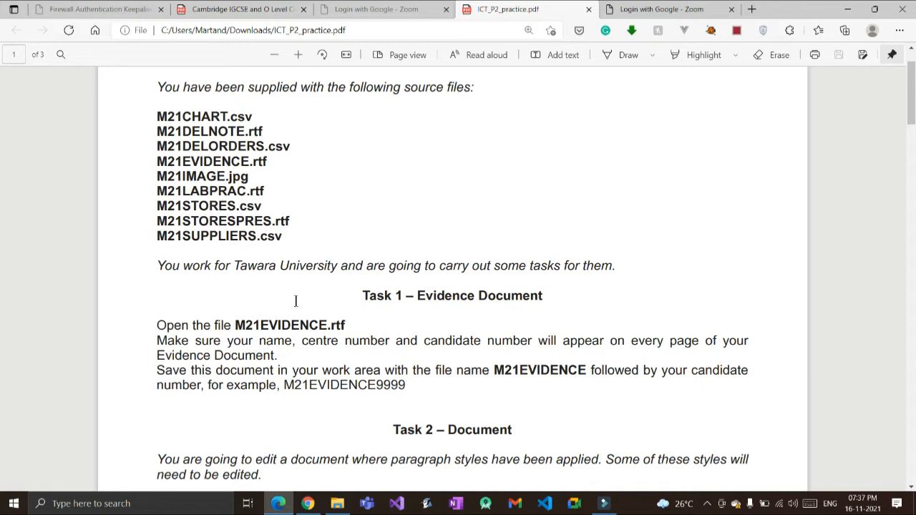
Step: Bring the nine-file source folder forward and select M21EVIDENCE.rtf
key(alt+Tab)
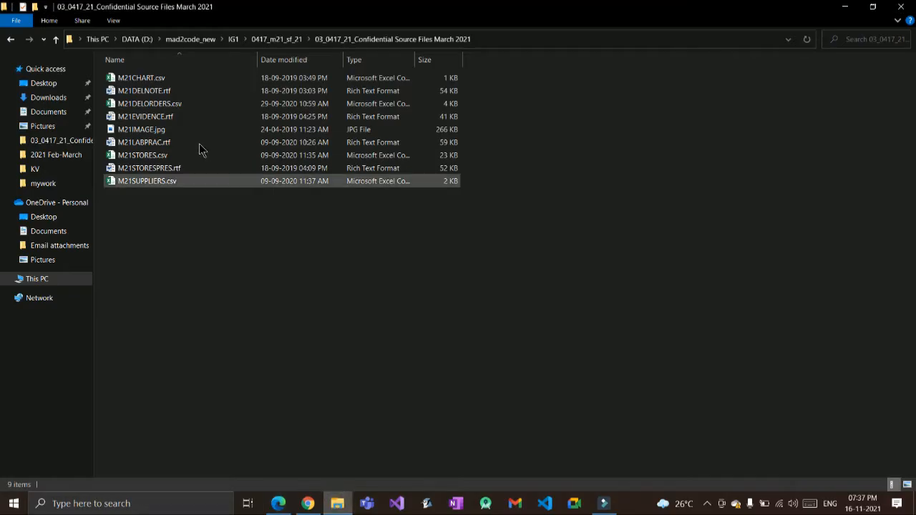
drag(192, 226, 114, 60)
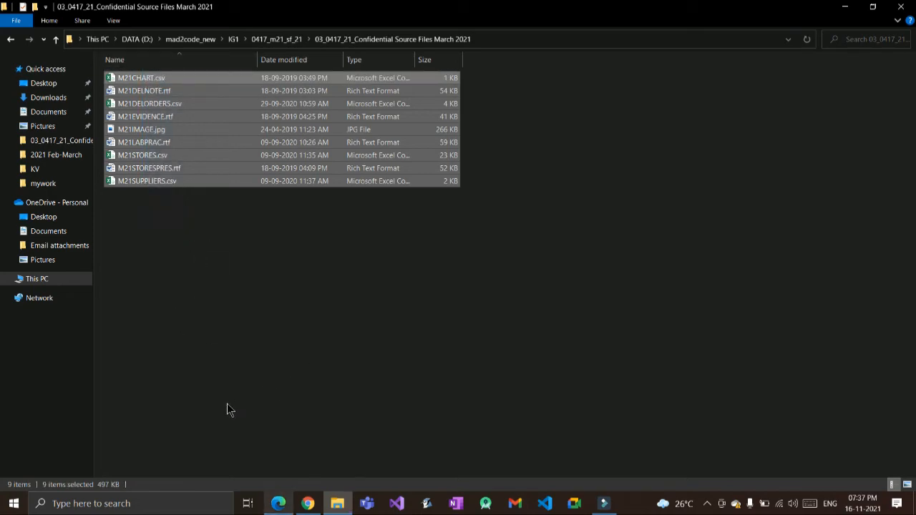
key(alt+Tab)
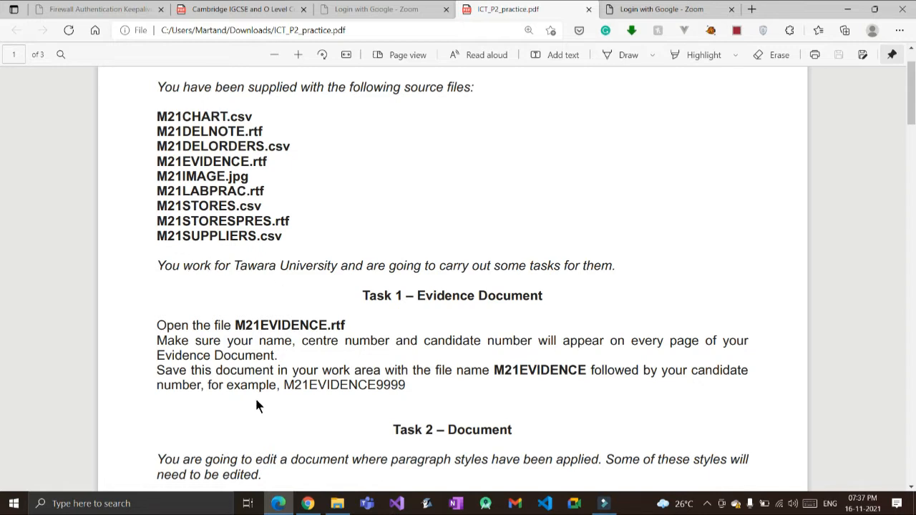
click(337, 503)
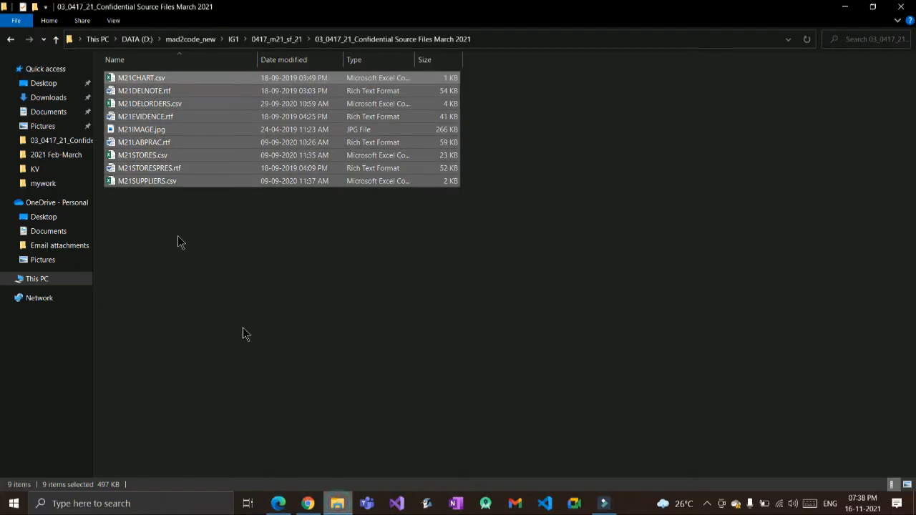
click(188, 239)
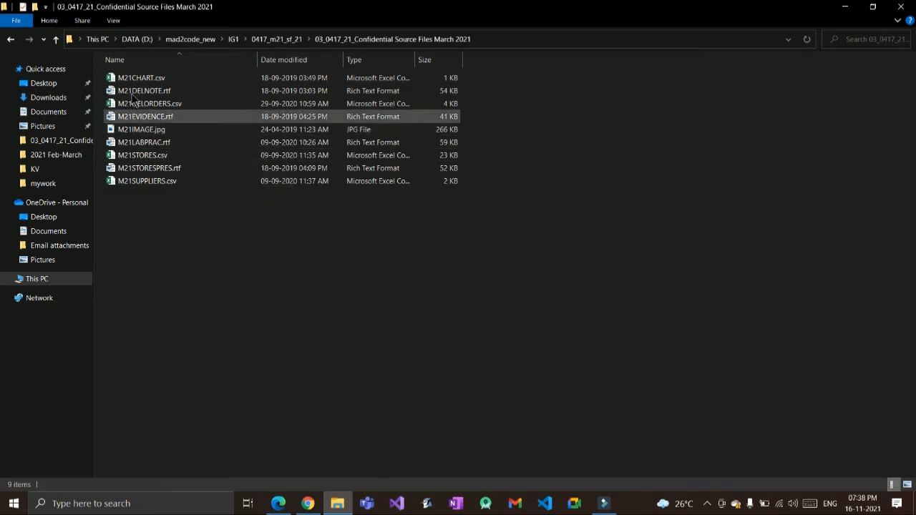
click(139, 116)
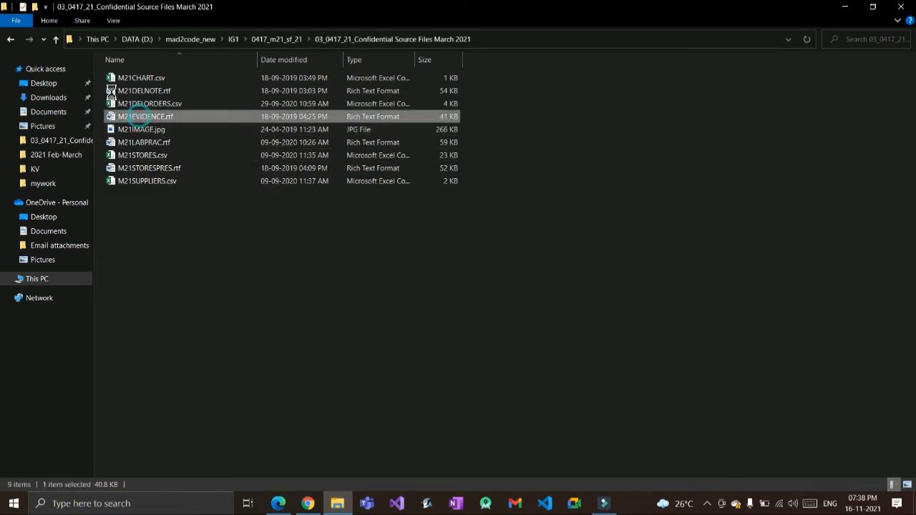
Step: Open M21EVIDENCE.rtf with Word 2016 via Open with
right_click(139, 116)
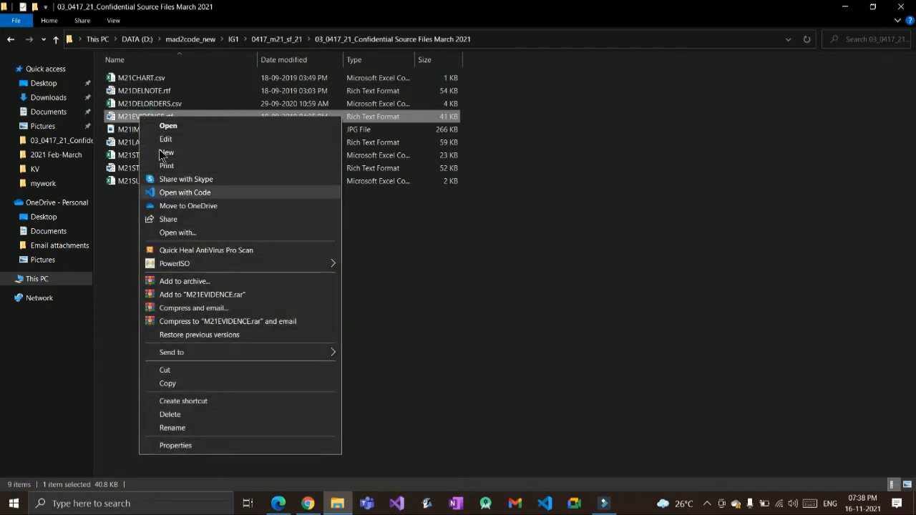
click(190, 233)
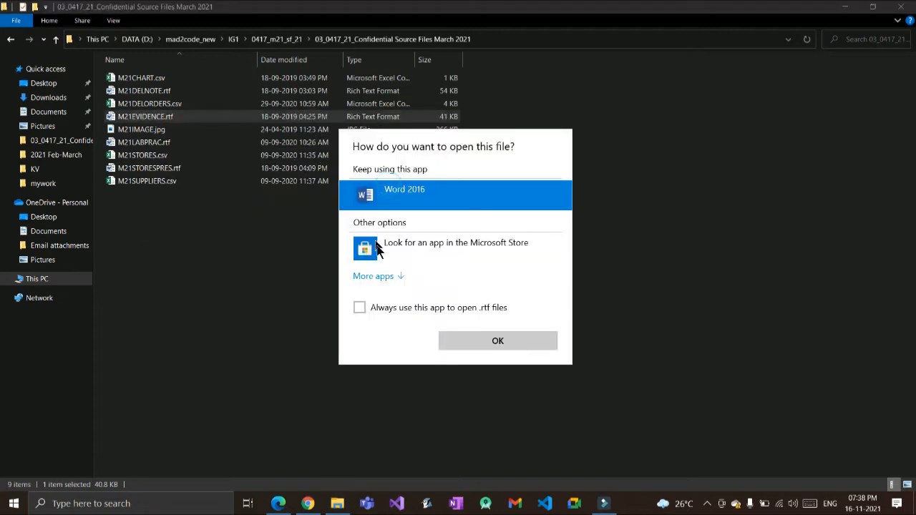
click(478, 340)
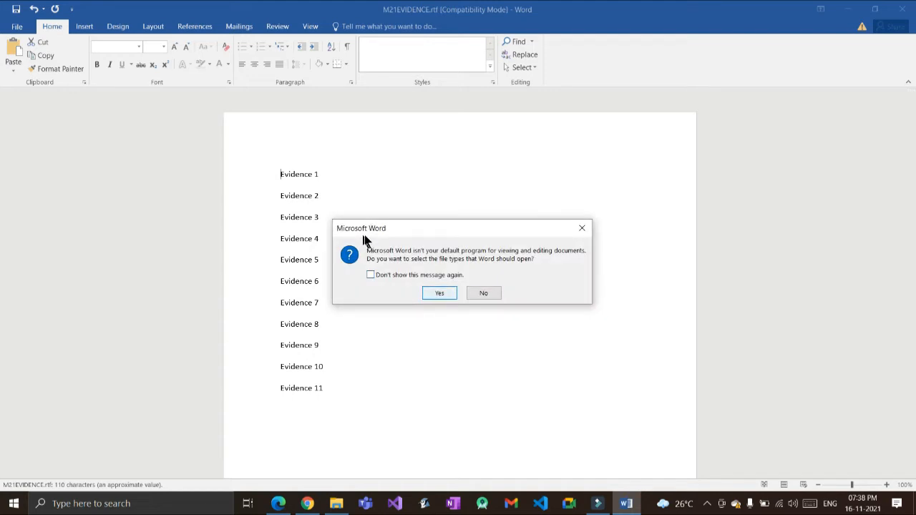
Step: Decline the default-program prompt and check Task 1's candidate-details requirement in the PDF
key(Tab)
key(Return)
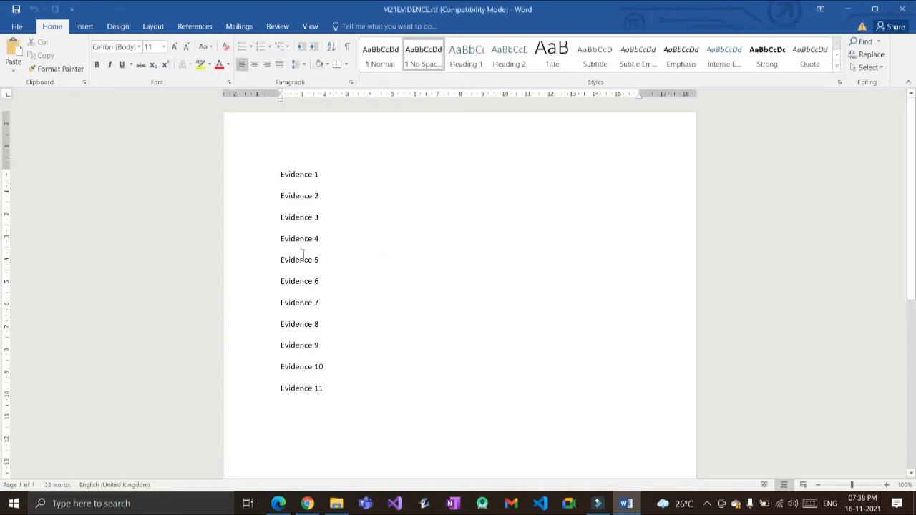
key(alt+Tab)
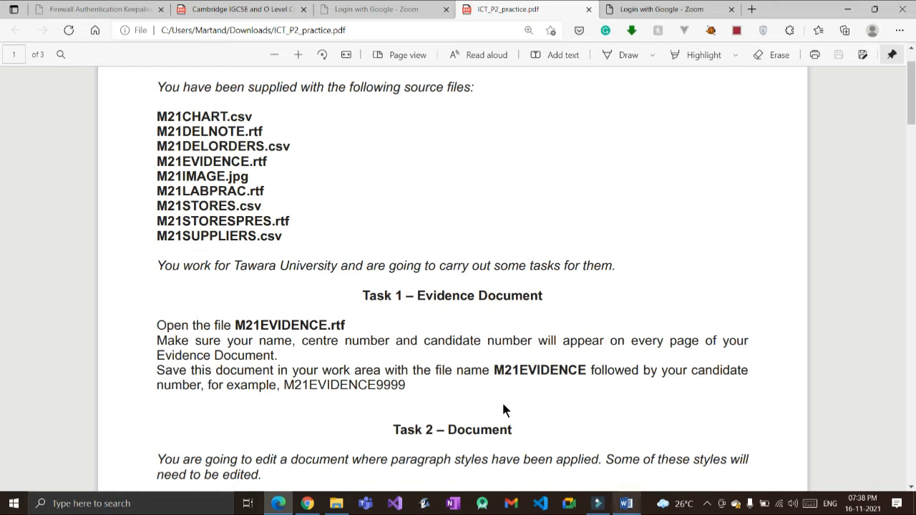
key(alt+Tab)
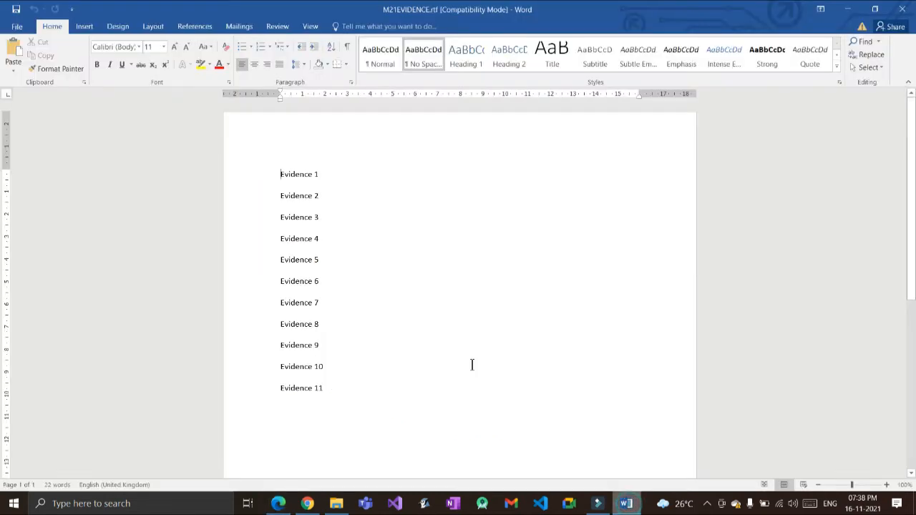
Step: Insert a blank header containing the candidate's name, centre number and candidate number
click(70, 26)
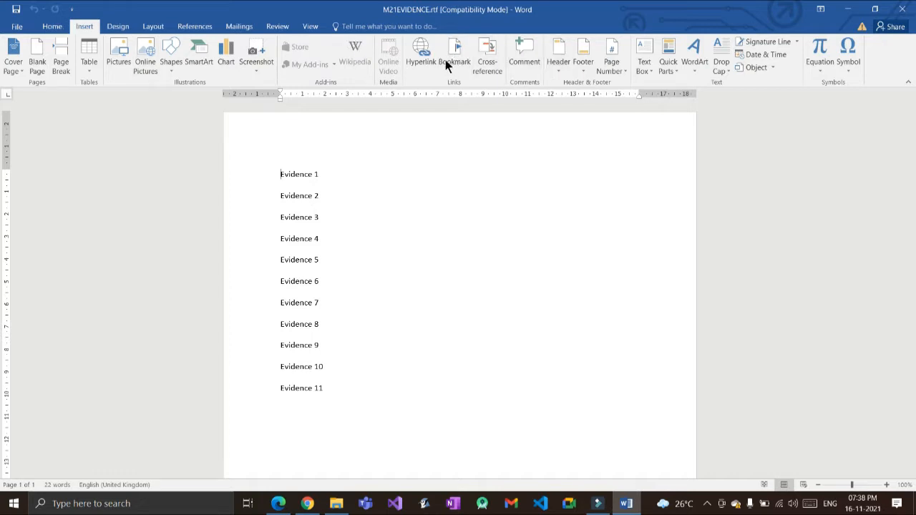
click(558, 57)
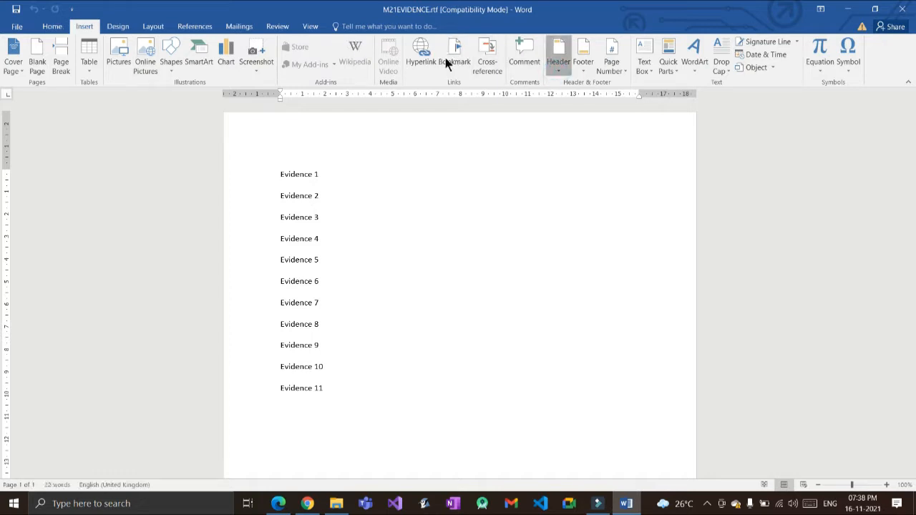
click(603, 120)
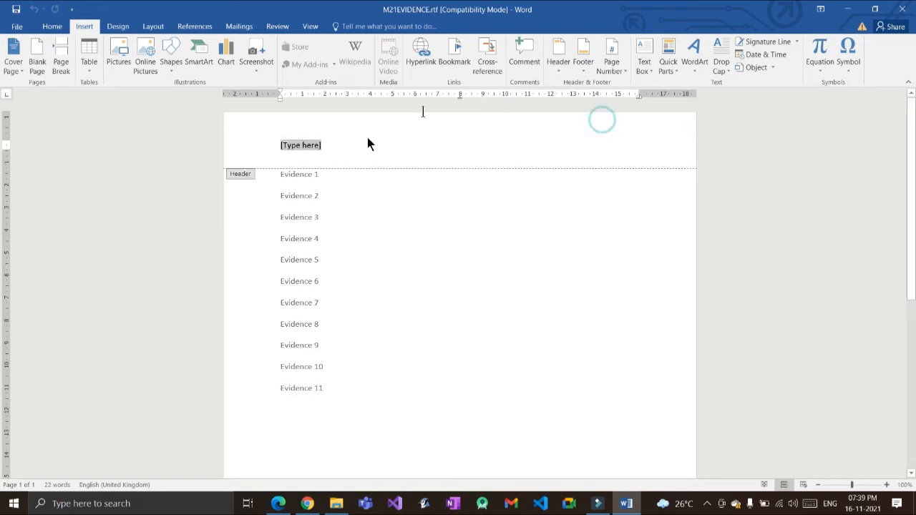
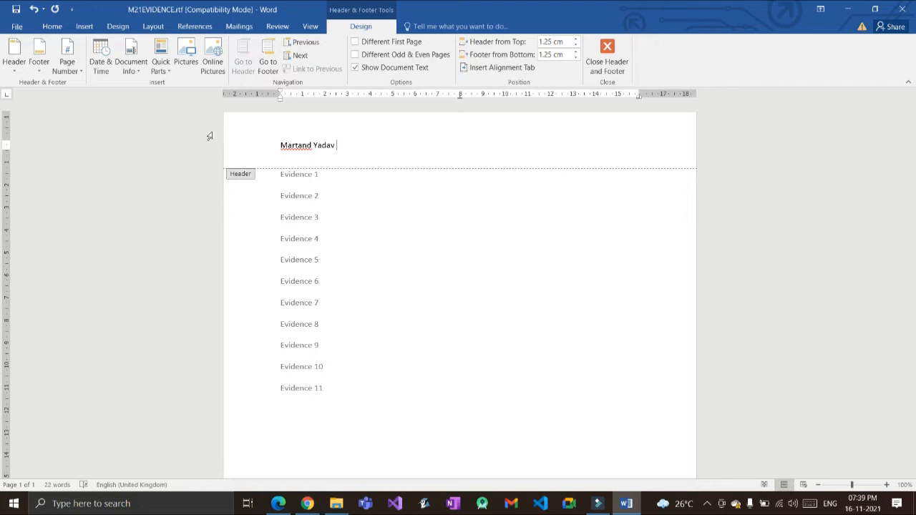
text(IN999 999)
Step: Pick out the example file name M21EVIDENCE9999 in the exam PDF and return to Word
key(alt+Tab)
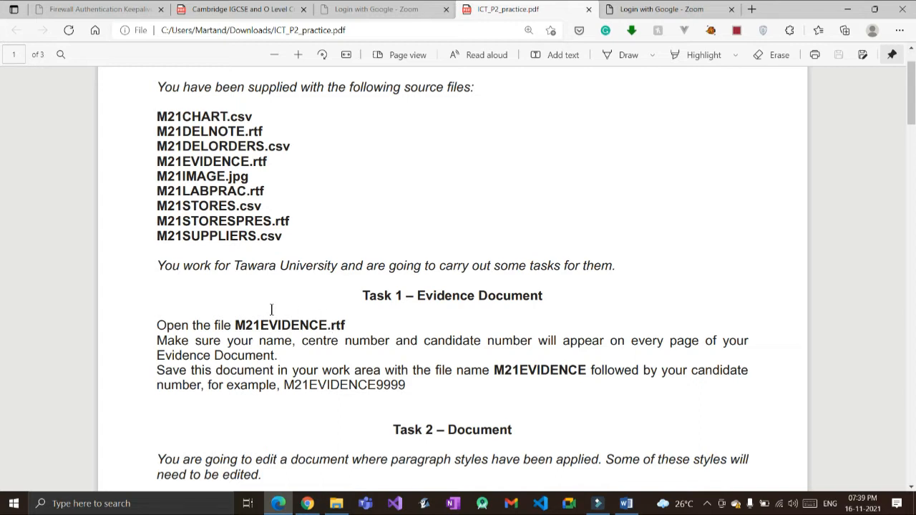
double_click(340, 388)
key(ctrl+c)
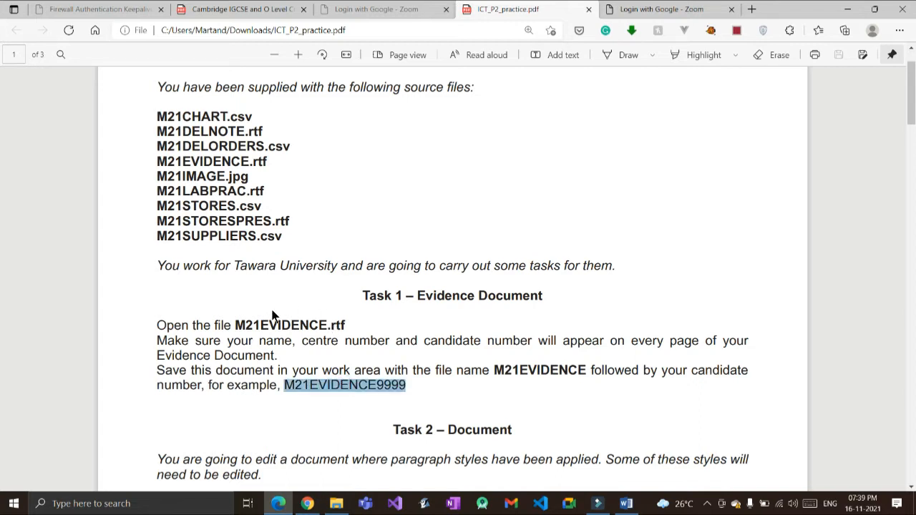
key(alt)
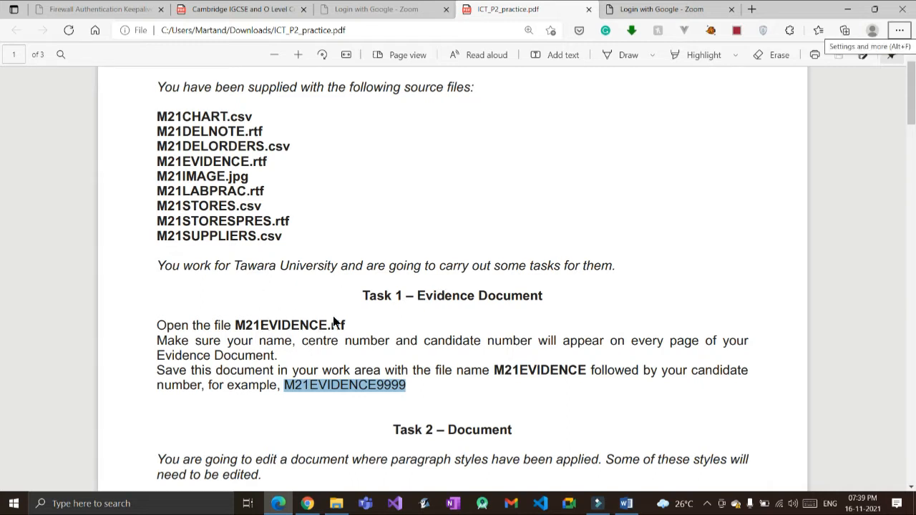
key(alt+Tab)
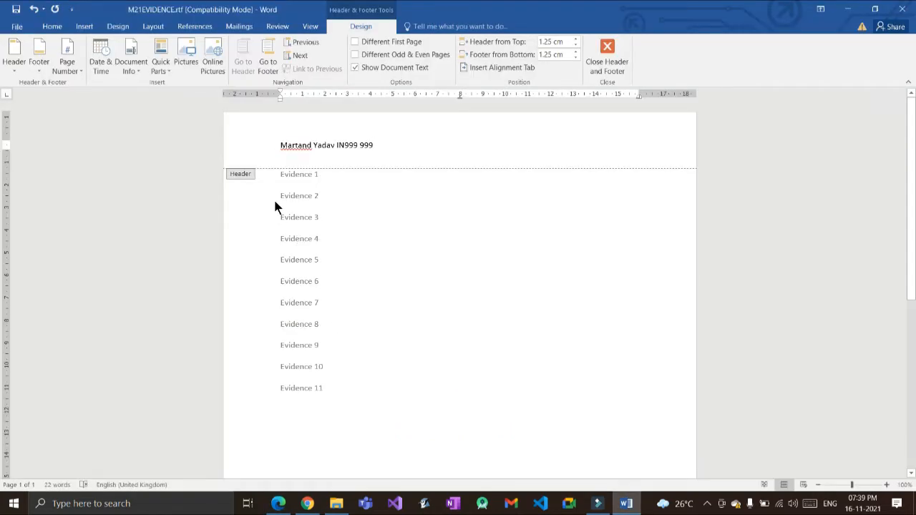
Step: Create and open a new workarea folder inside the source files folder in Save As
click(14, 27)
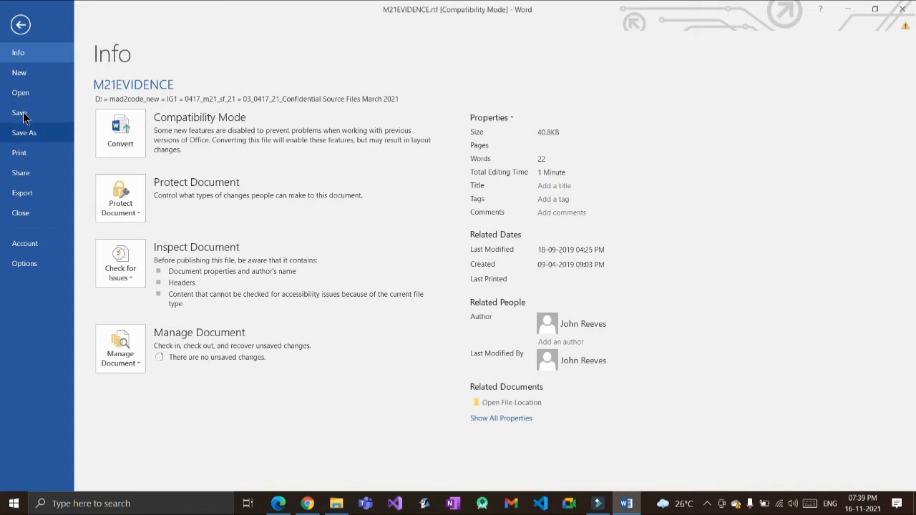
click(25, 133)
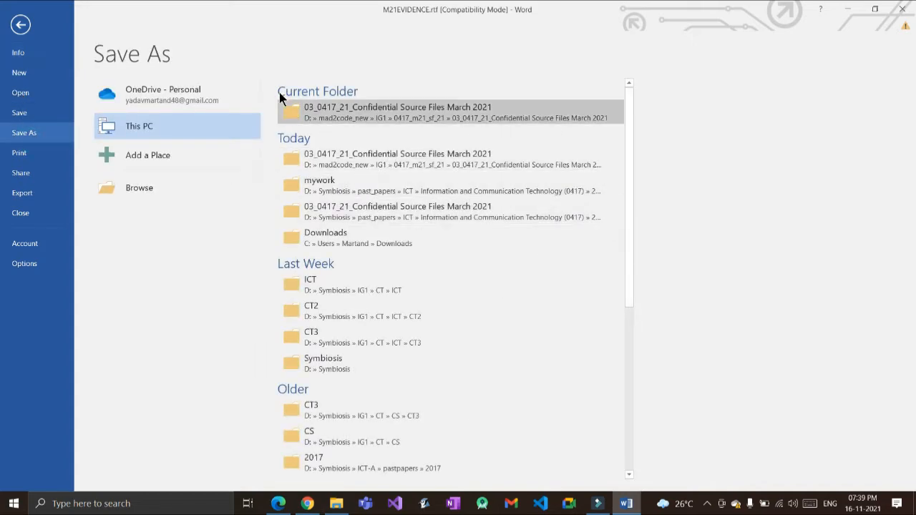
click(280, 97)
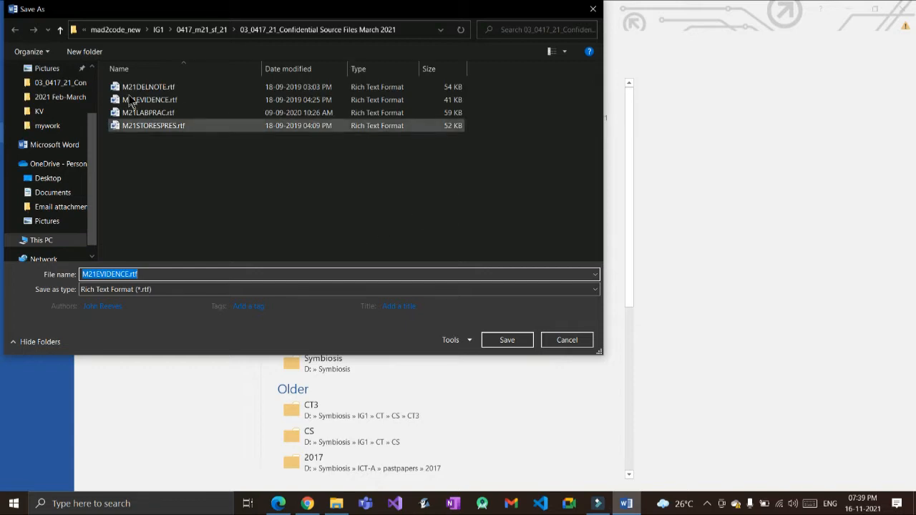
click(87, 52)
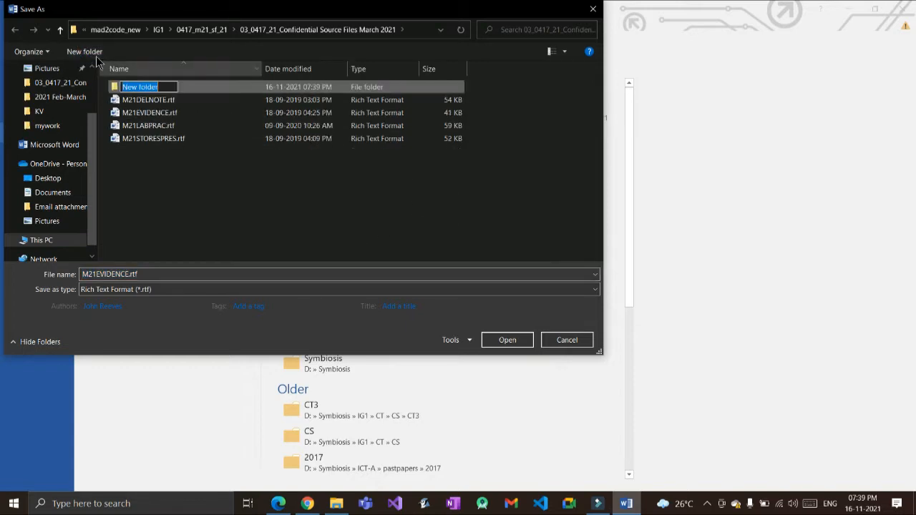
text(work)
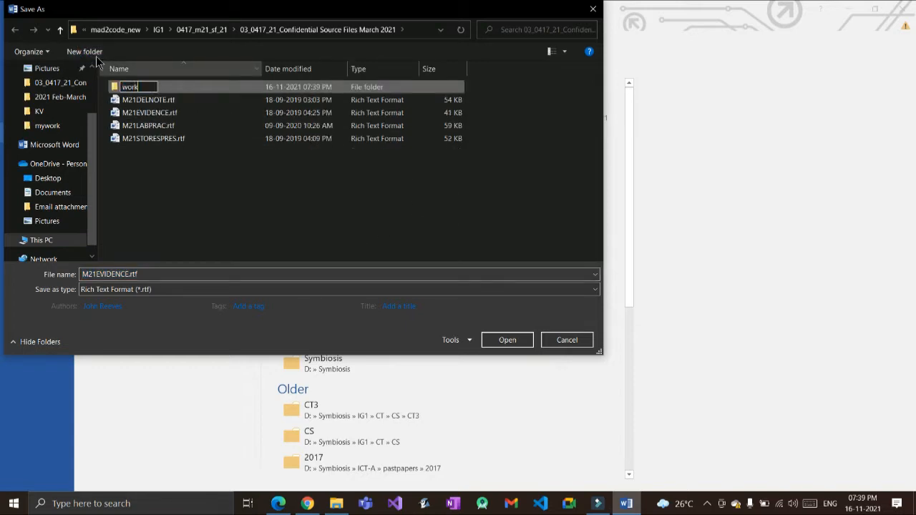
text(area)
key(Return)
key(Return)
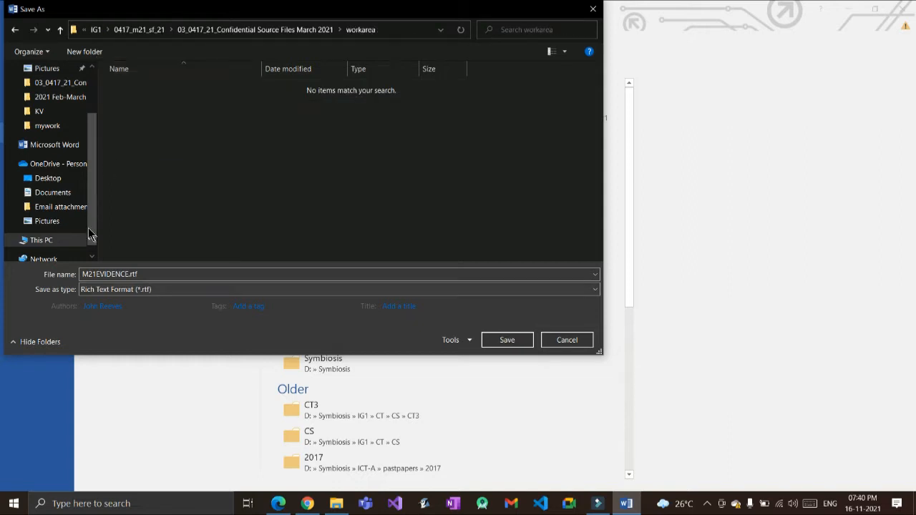
Step: Save the document as M21EVIDENCE9999 in Word Document (*.docx) format, accepting the upgrade
click(108, 274)
key(ctrl+v)
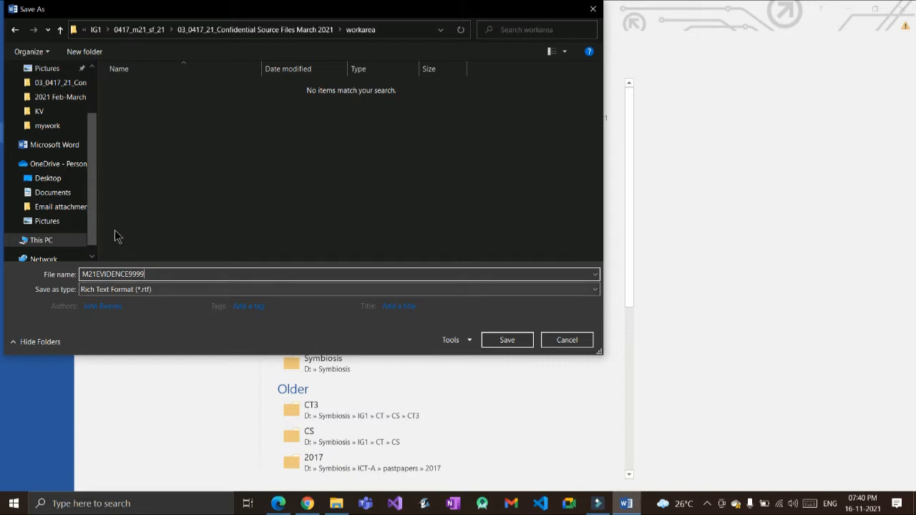
click(143, 289)
click(148, 303)
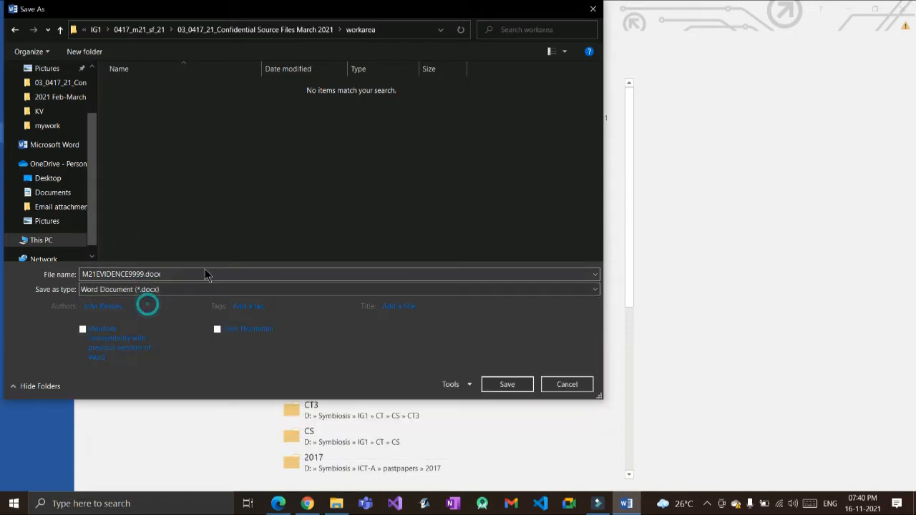
key(Return)
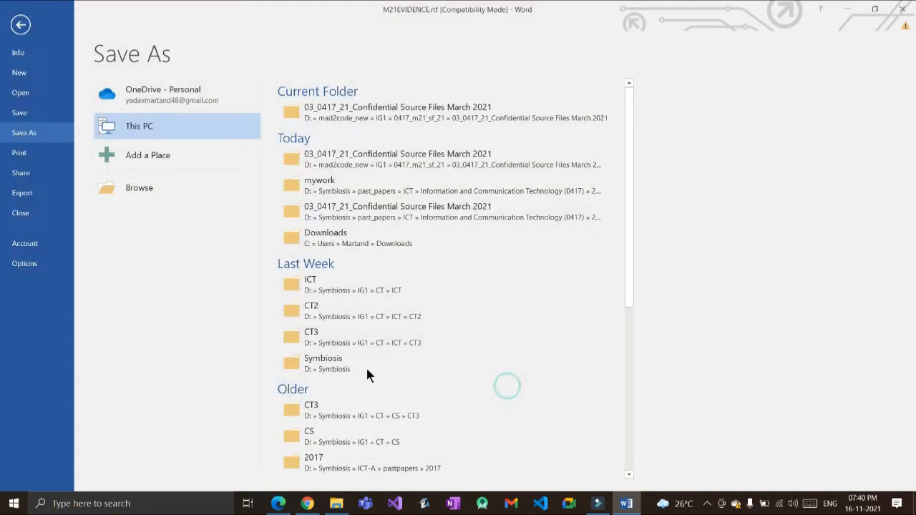
key(Return)
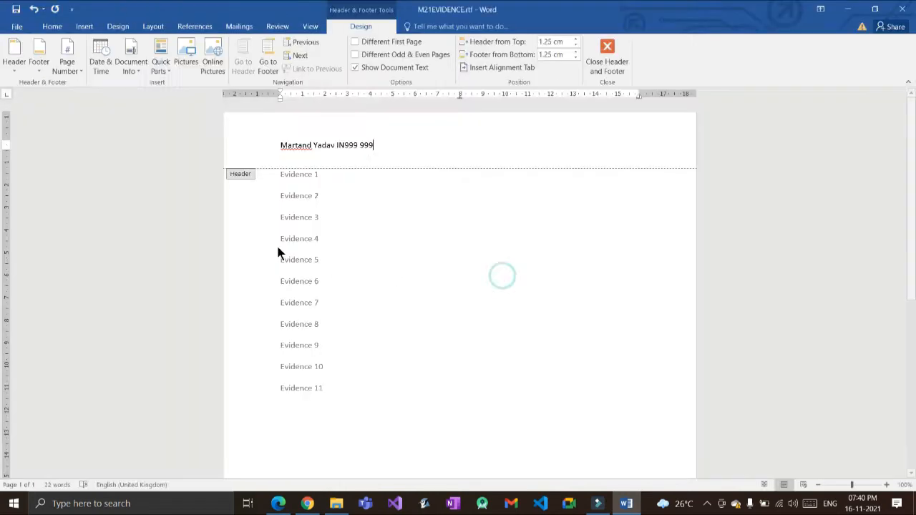
Step: Leave header editing, review the page, and bring the task sheet PDF forward
scroll(312, 211, down, 1)
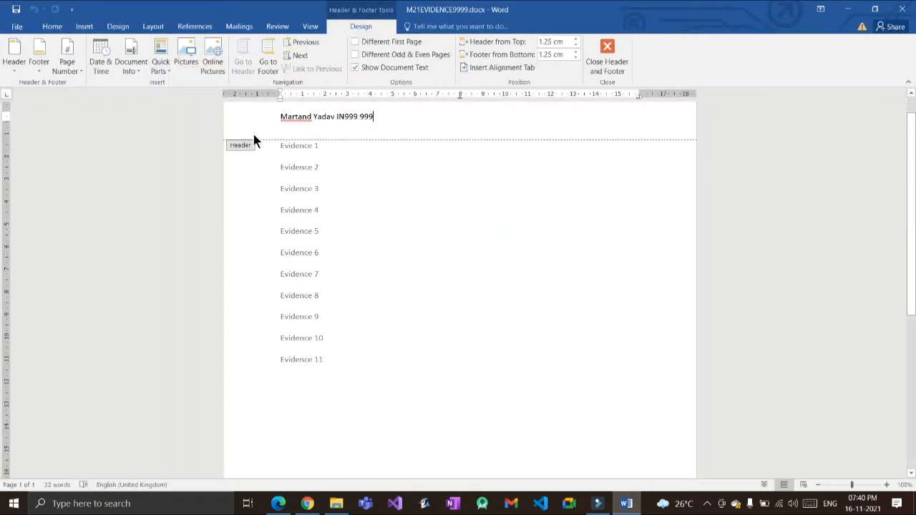
double_click(422, 326)
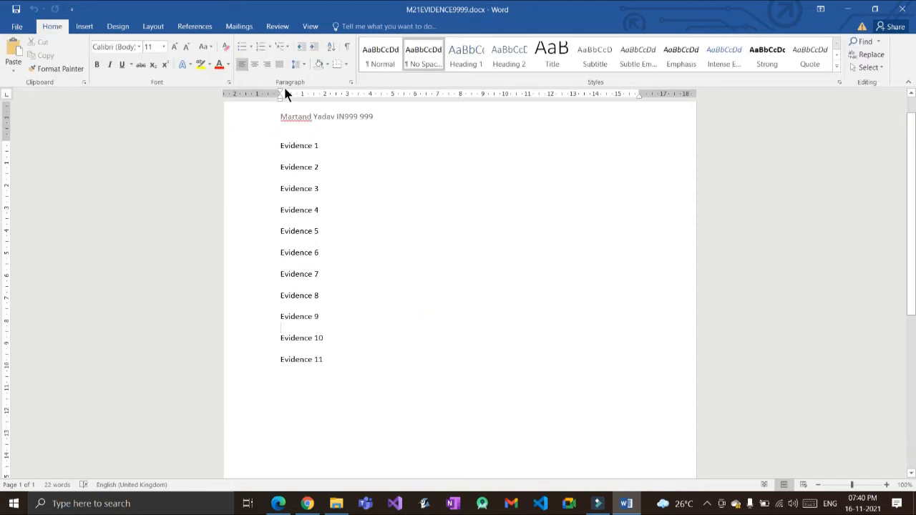
scroll(322, 257, down, 8)
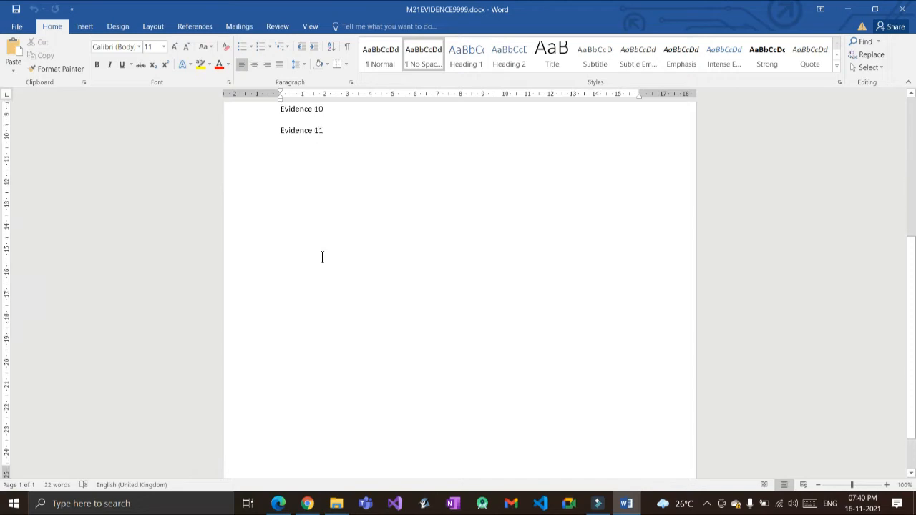
scroll(321, 257, up, 6)
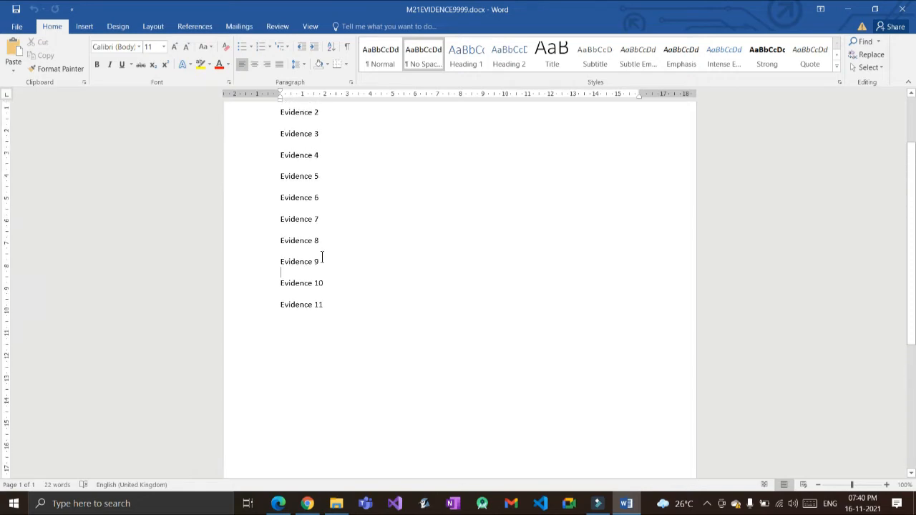
key(alt+Tab)
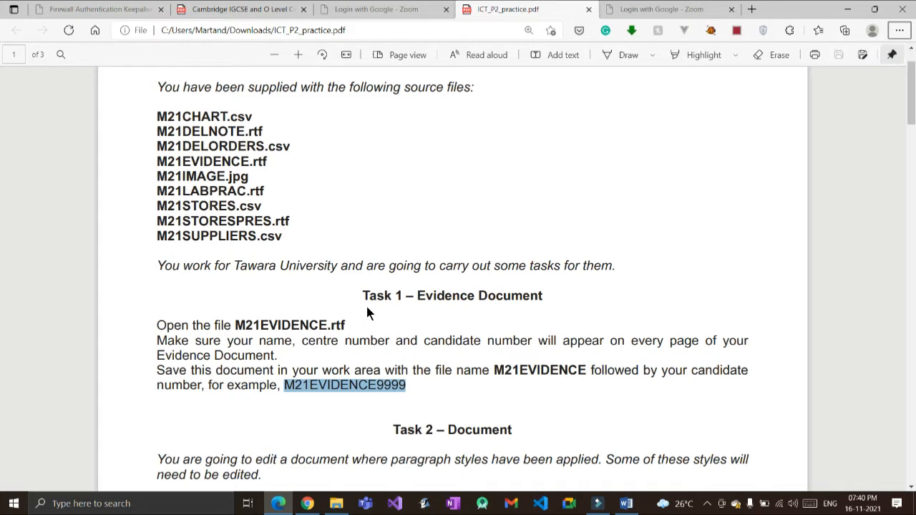
Step: Read Task 2 step 1 (save M21LABPRAC.rtf as M21LABWORK), then go to File Explorer
scroll(368, 312, down, 4)
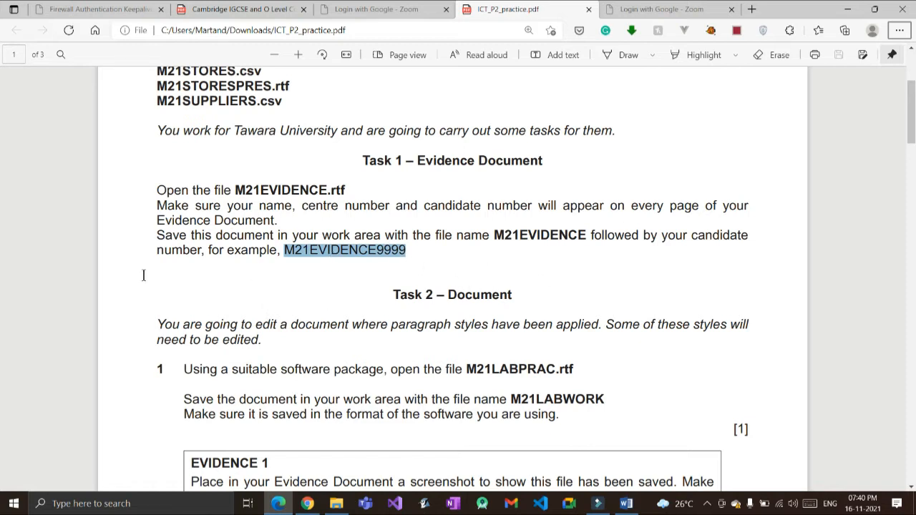
scroll(208, 294, down, 1)
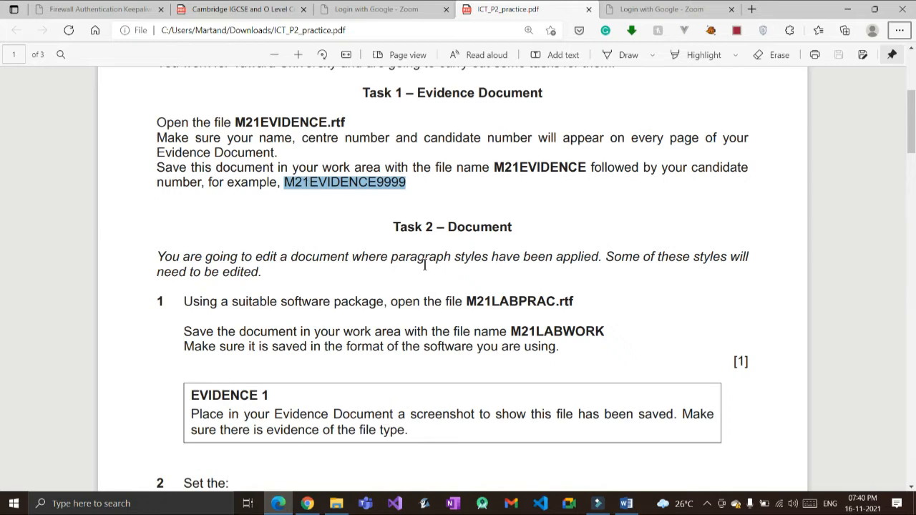
key(alt+Tab)
key(alt+Tab)
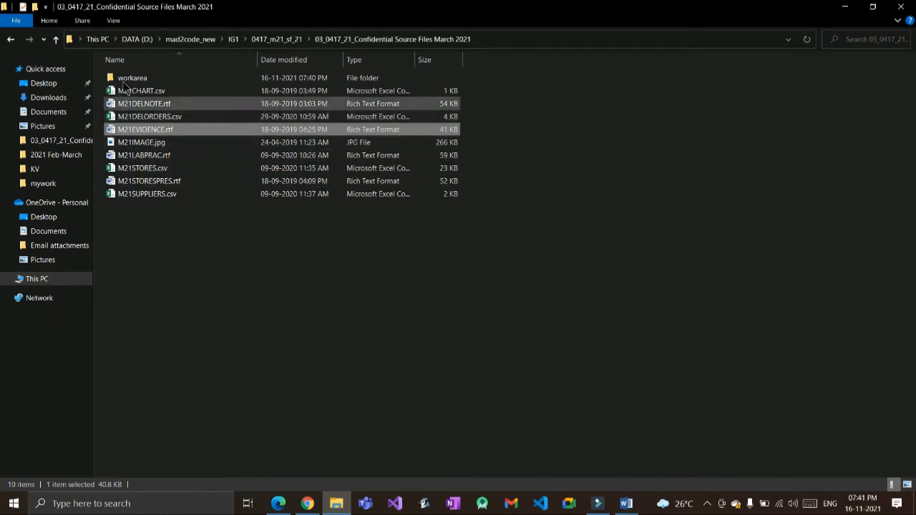
Step: Open M21LABPRAC.rtf from the source files folder with Word 2016
click(140, 104)
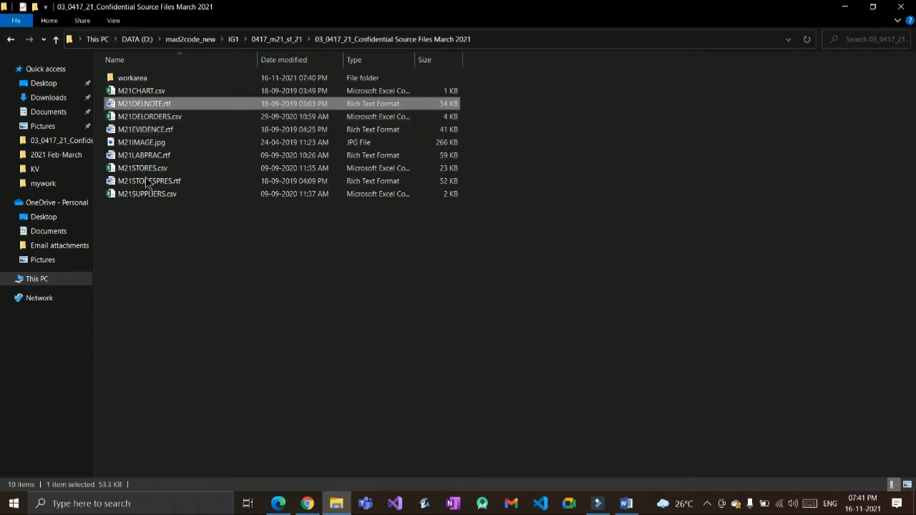
click(129, 155)
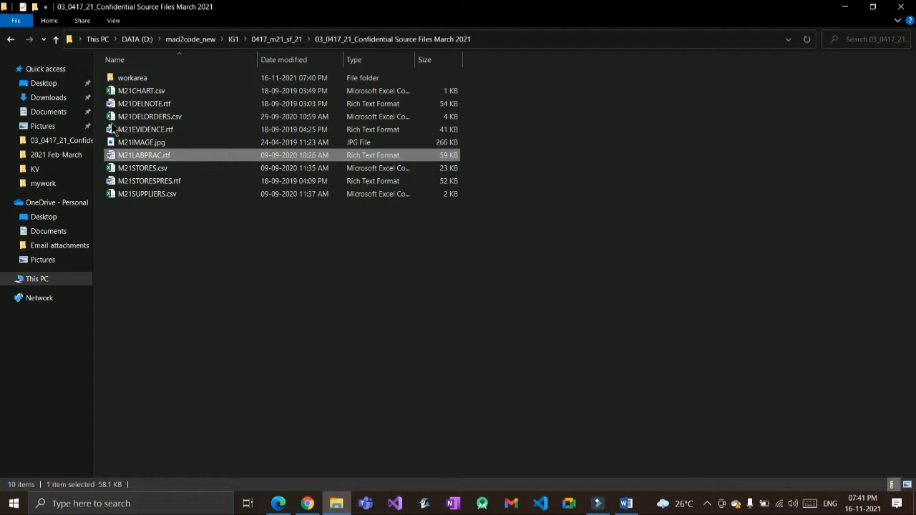
right_click(134, 156)
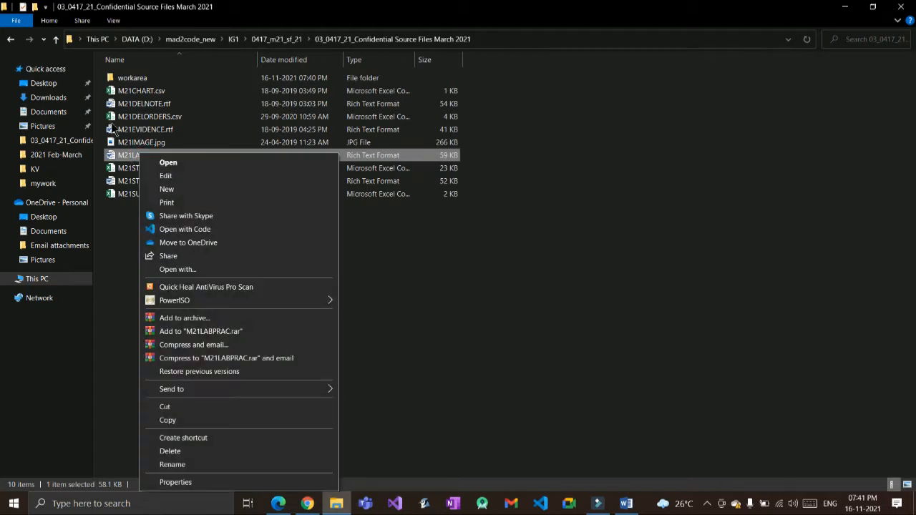
click(179, 269)
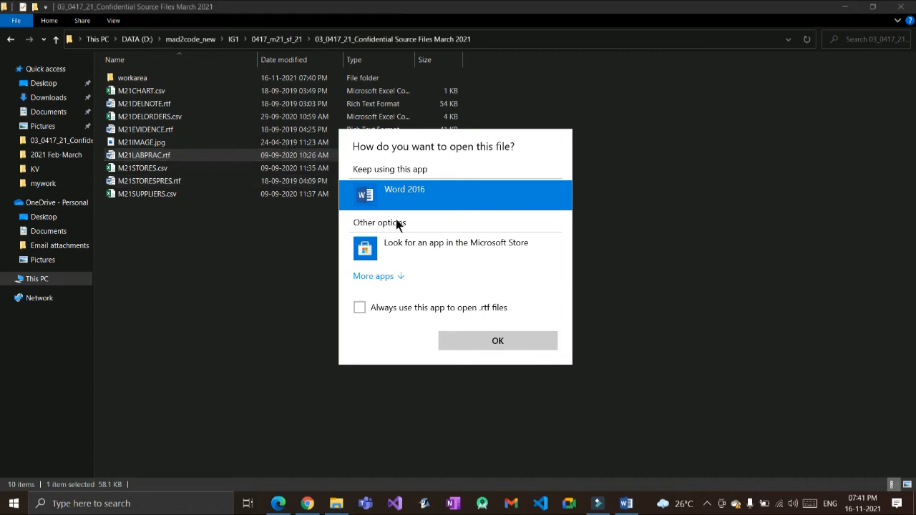
key(Return)
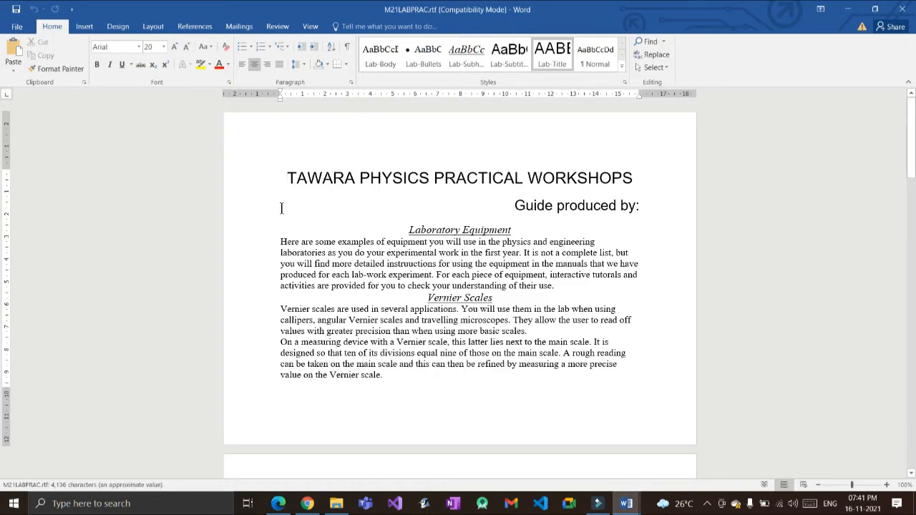
key(alt+Tab)
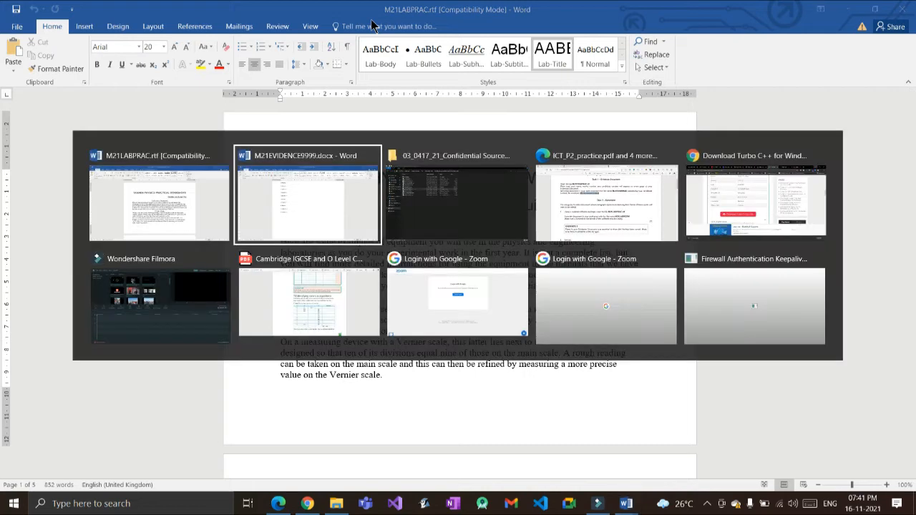
key(Tab)
key(Tab)
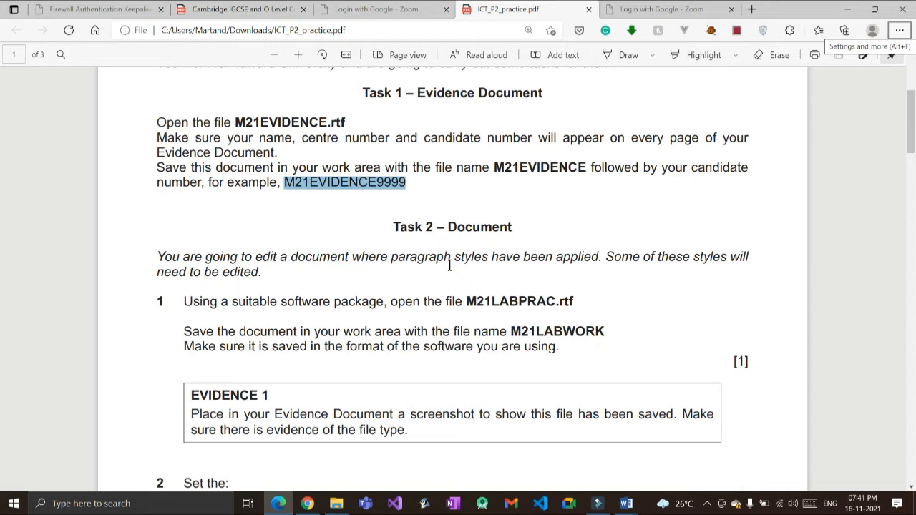
double_click(552, 330)
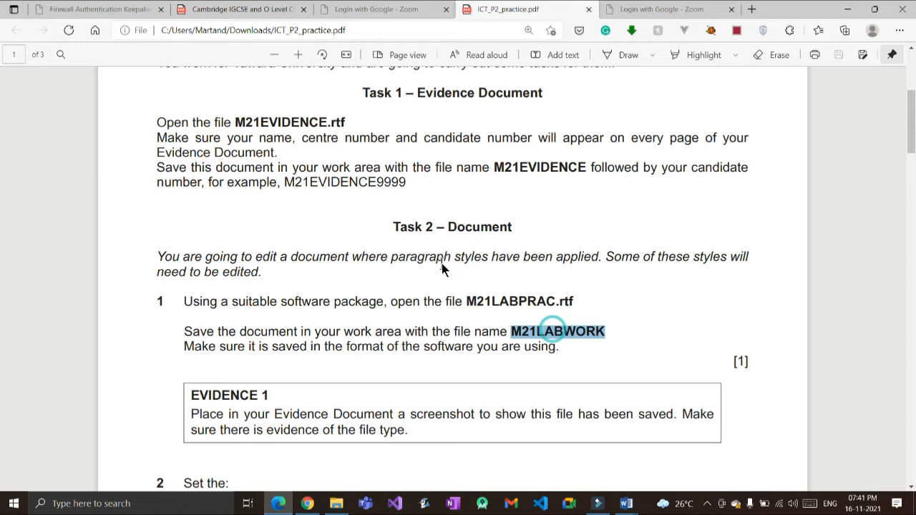
key(alt+Tab)
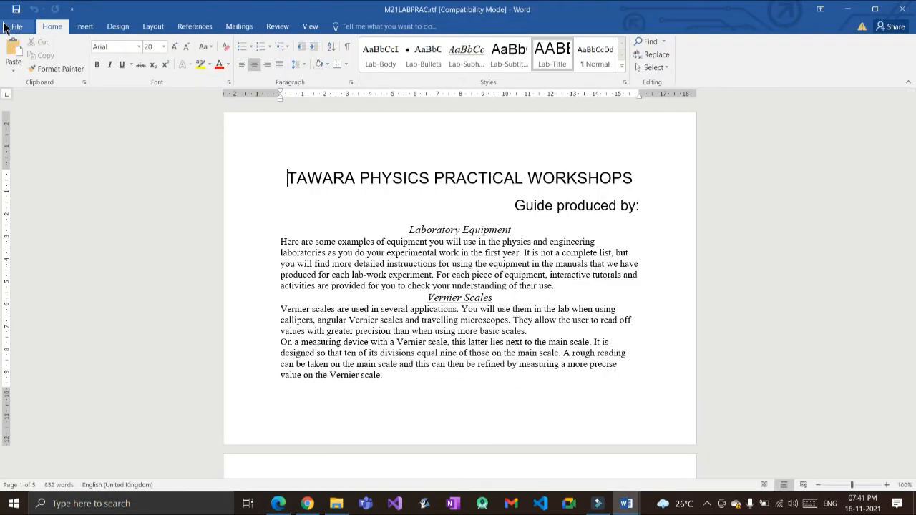
click(14, 27)
Step: Start a Save As into the workarea folder with Word Document format
click(23, 131)
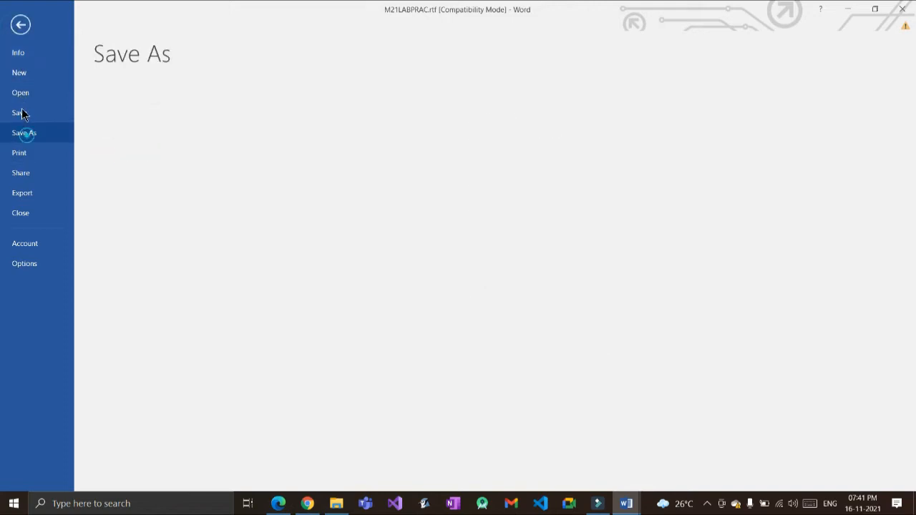
click(315, 111)
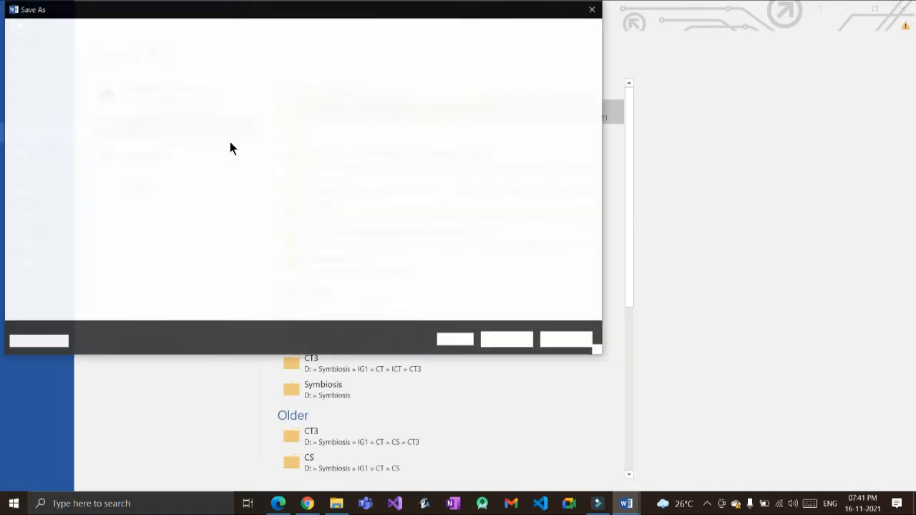
double_click(153, 87)
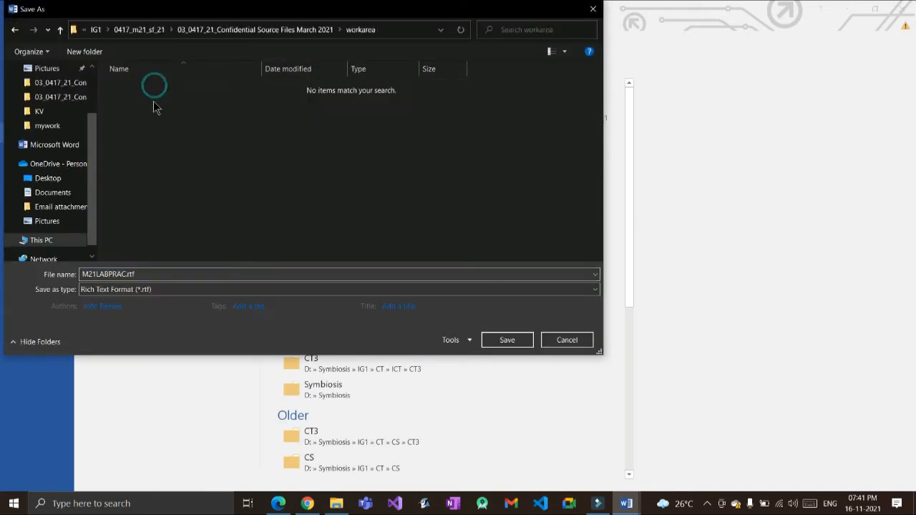
text(M21EVIDENCE9999)
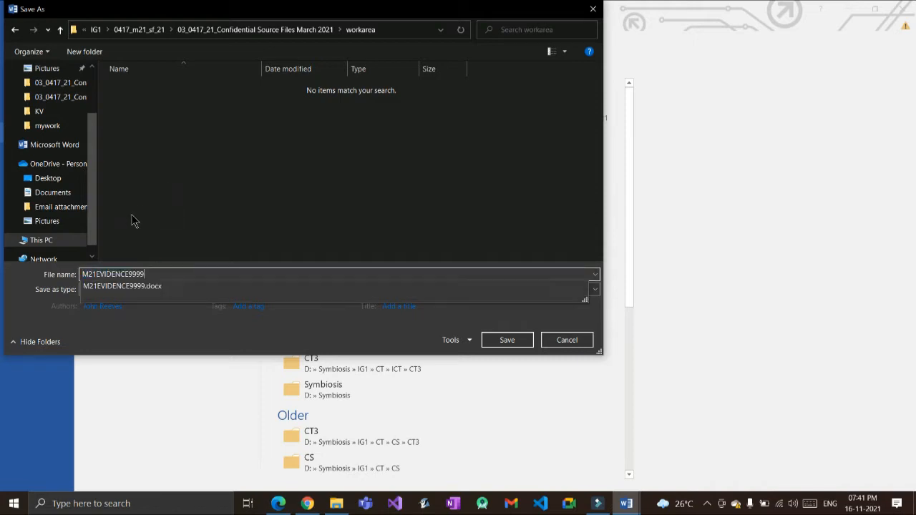
click(169, 331)
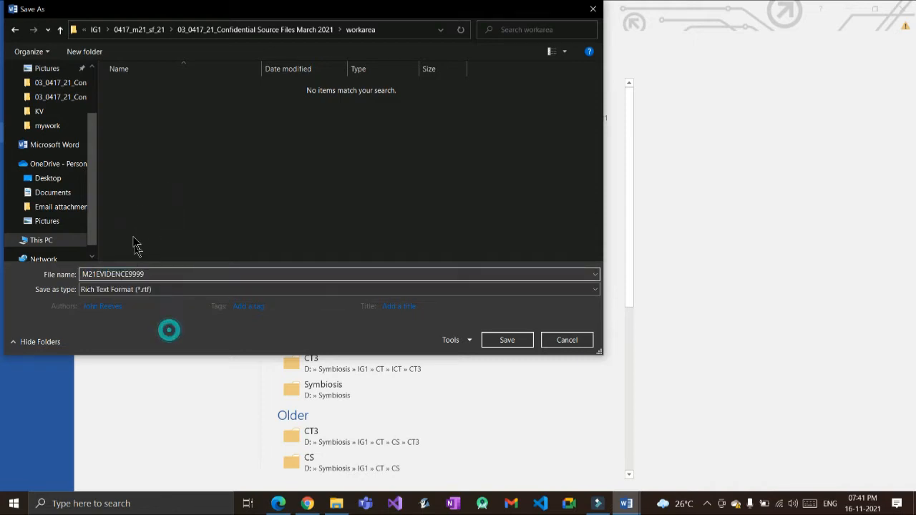
click(165, 290)
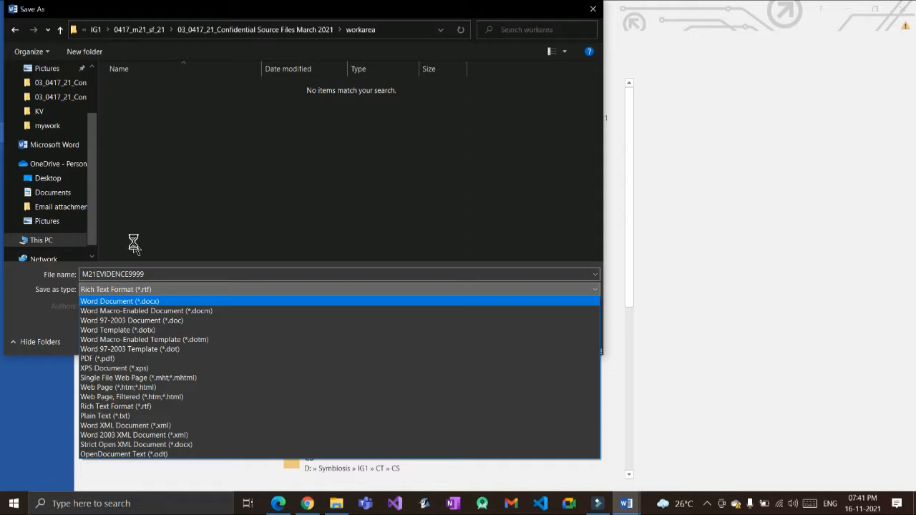
key(Return)
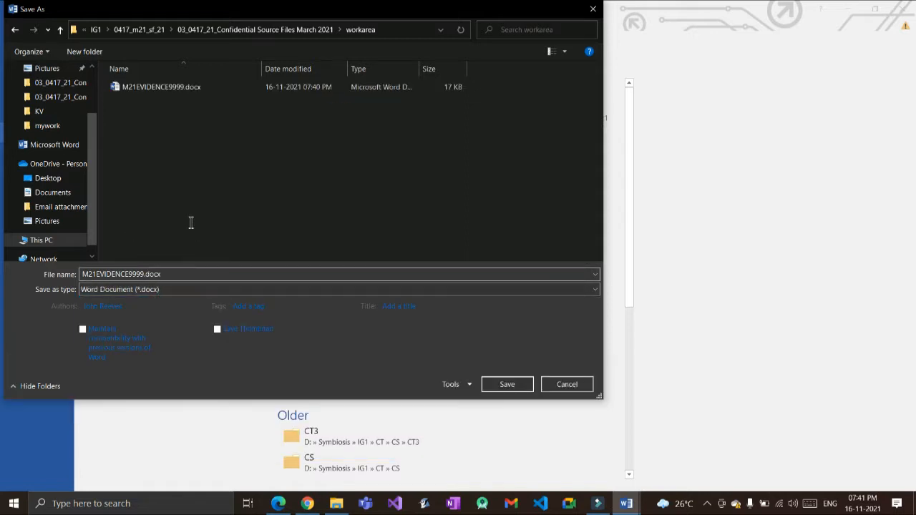
Step: Reselect Confidential Source Files March 2021 > workarea as the save location
scroll(72, 101, up, 1)
click(60, 95)
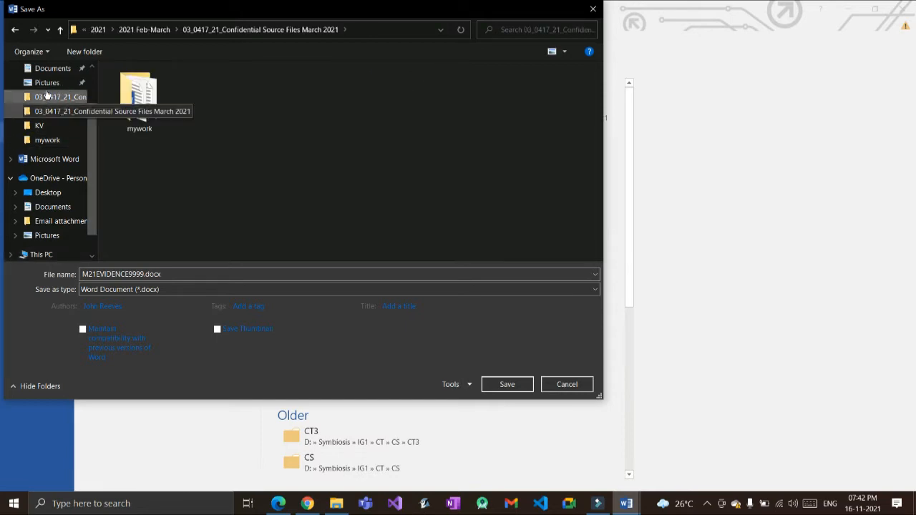
click(60, 111)
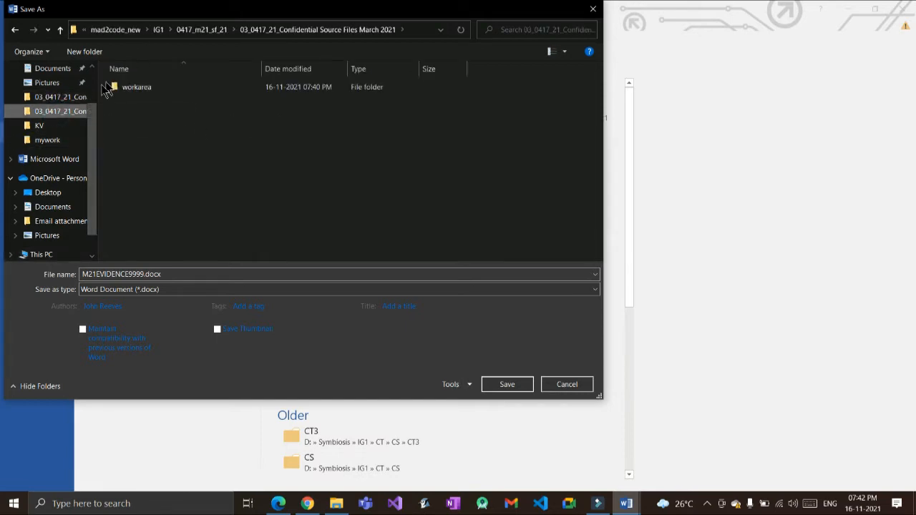
click(135, 87)
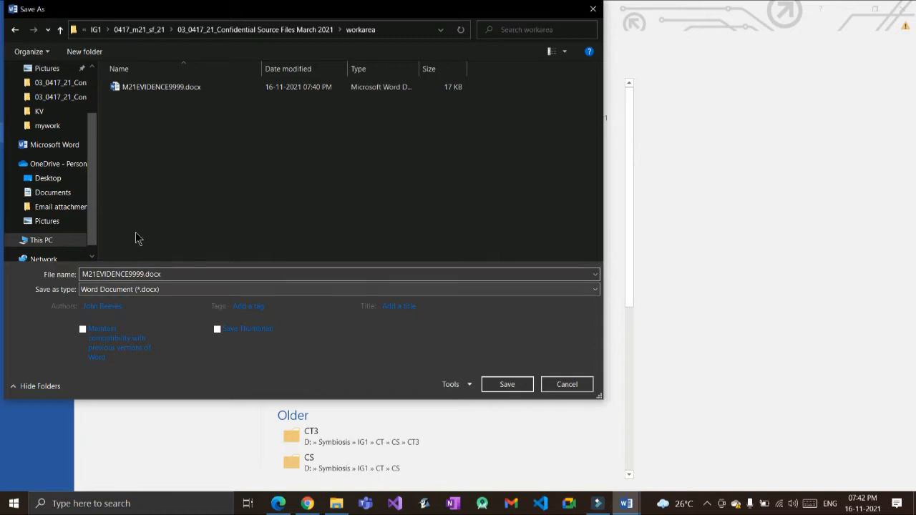
click(184, 276)
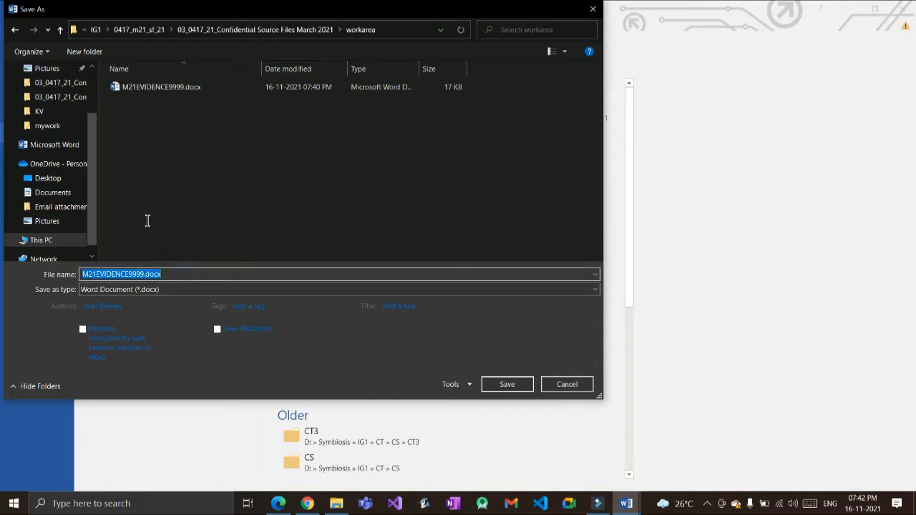
text(M21EVIDENCE9999)
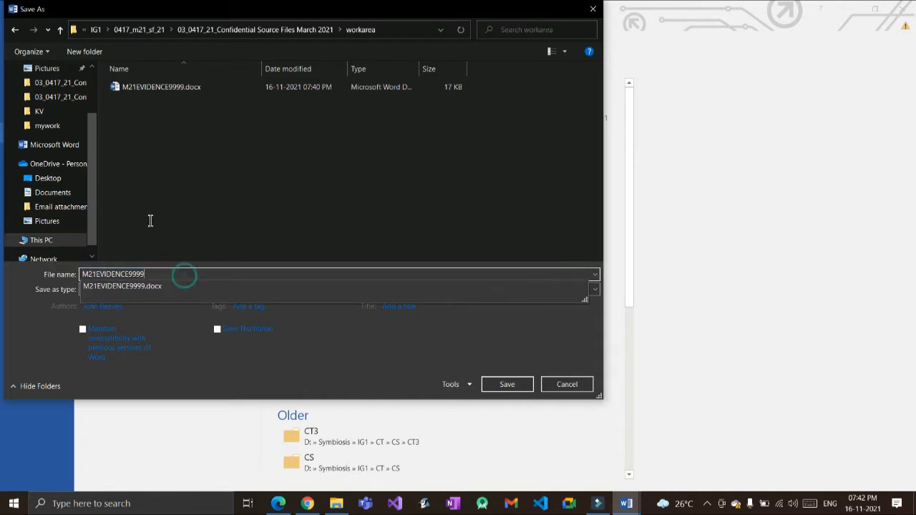
Step: Copy the file name M21LABWORK from the task sheet's save instruction
key(alt+Tab)
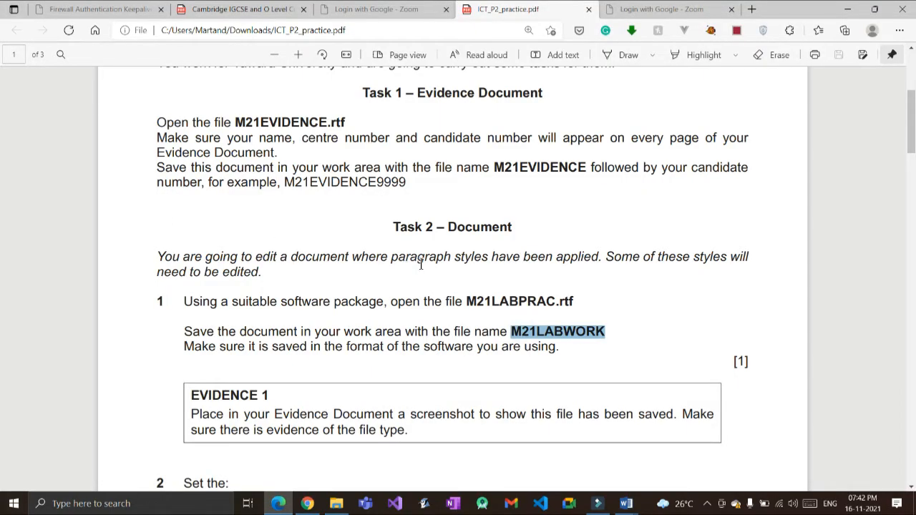
triple_click(548, 330)
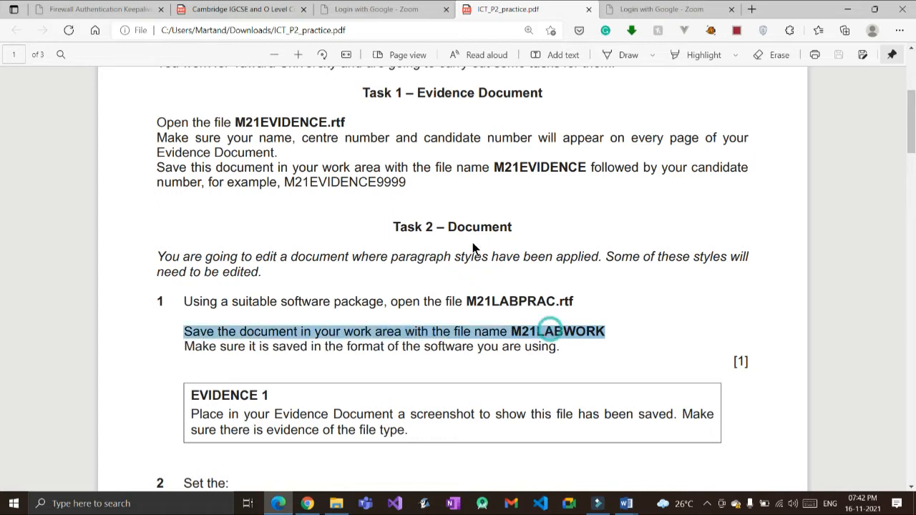
double_click(581, 330)
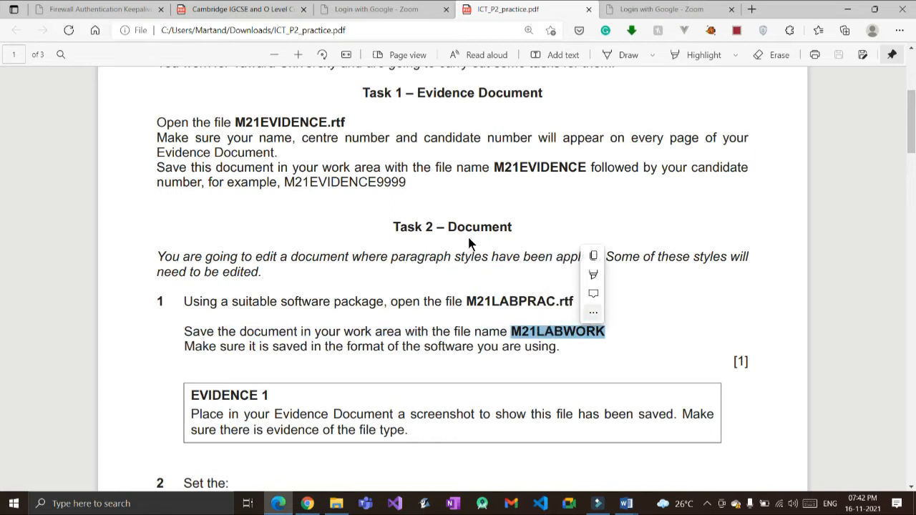
key(ctrl+c)
Step: Save the document as M21LABWORK in Word Document (*.docx) format
key(alt+Tab)
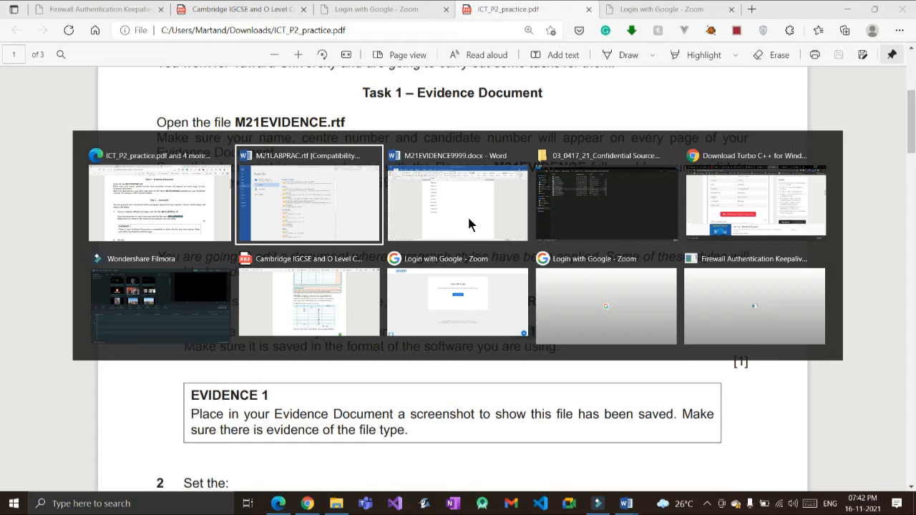
click(469, 225)
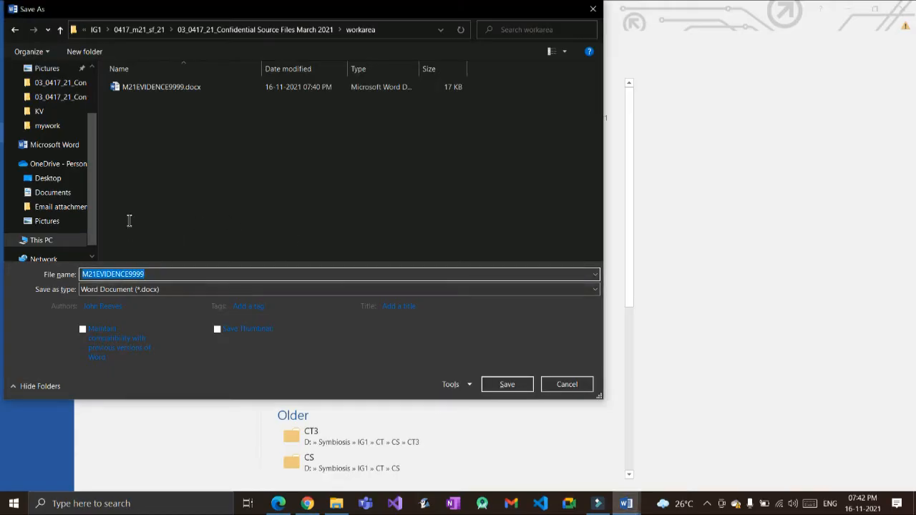
key(ctrl+v)
key(Tab)
key(alt+Down)
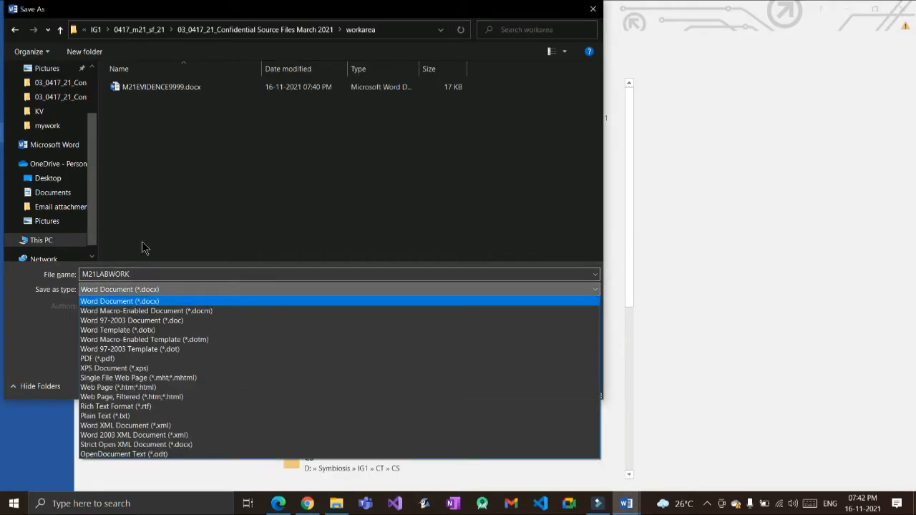
key(Return)
key(Return)
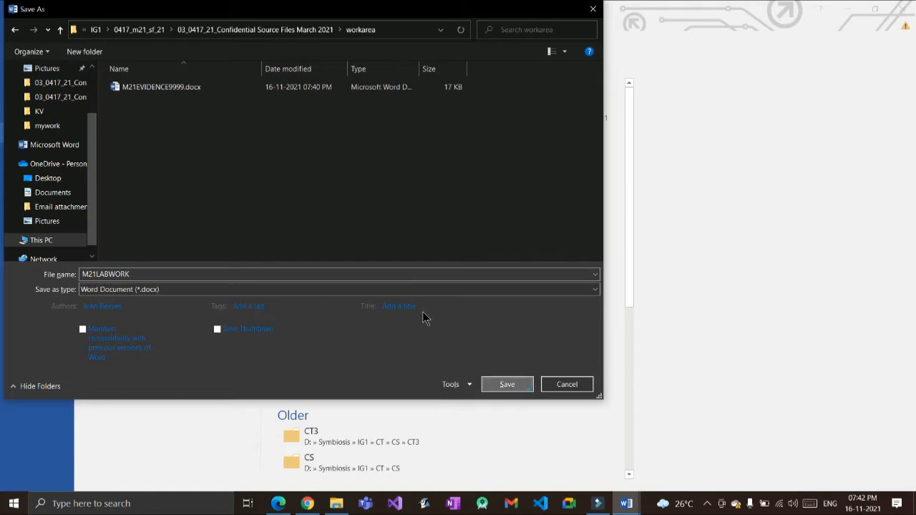
key(Return)
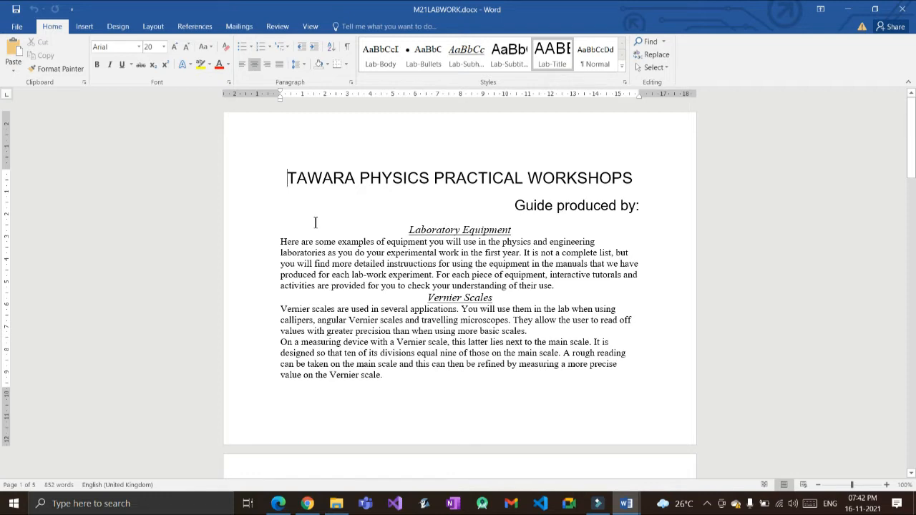
Step: Switch back to the ICT_P2_practice.pdf task sheet in Edge to read Task 2 step 1
key(alt+Tab)
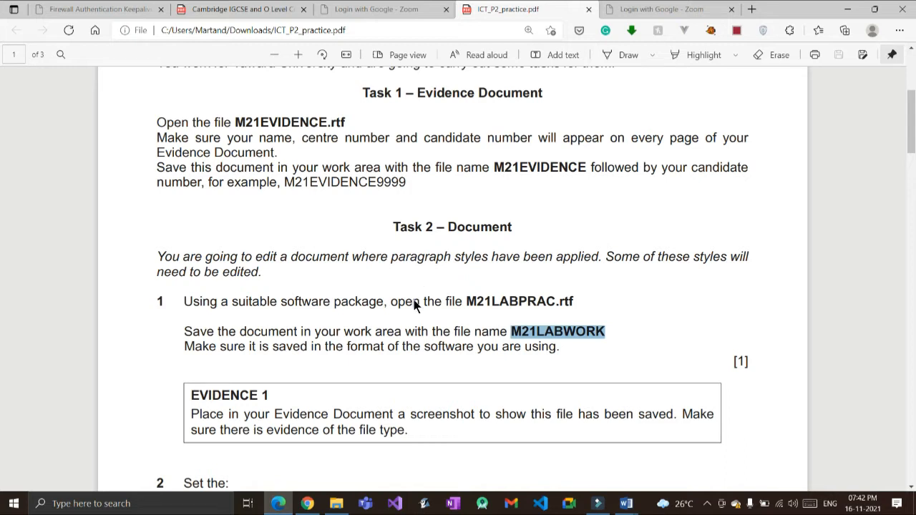
Step: Scroll the Task 2 instructions, then switch to the 03_0417_21_Confidential Source Files March 2021 folder window
scroll(242, 292, down, 1)
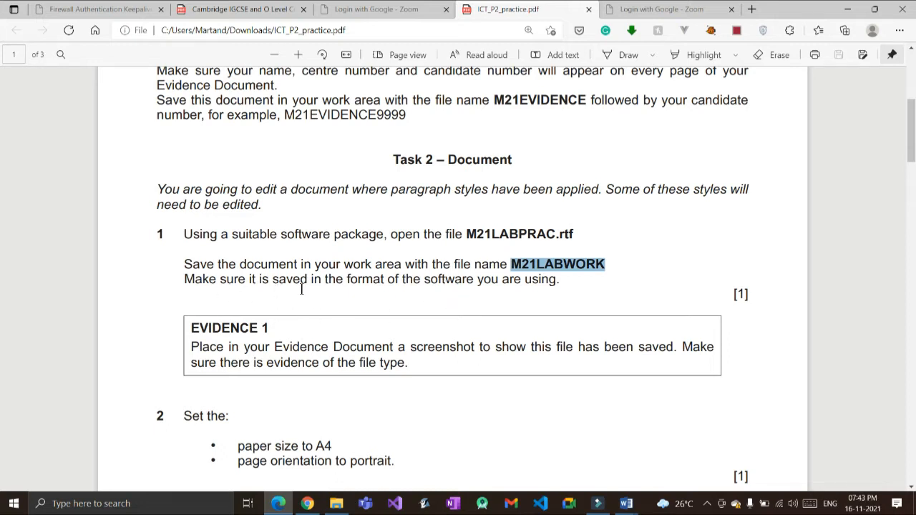
key(alt+Tab)
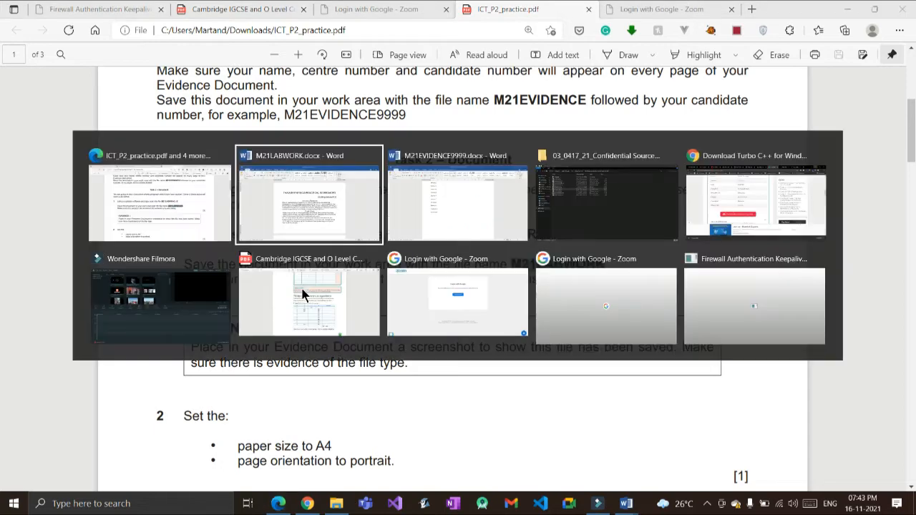
key(alt+Tab)
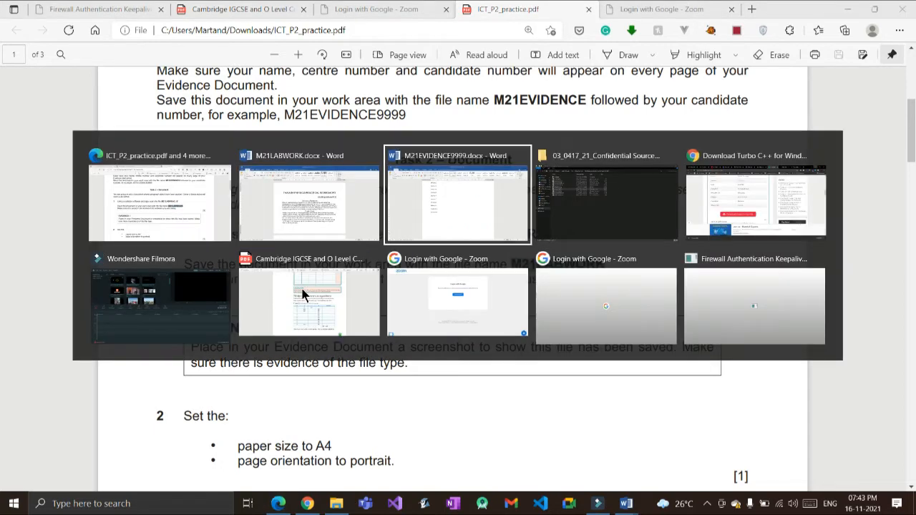
key(alt+Tab)
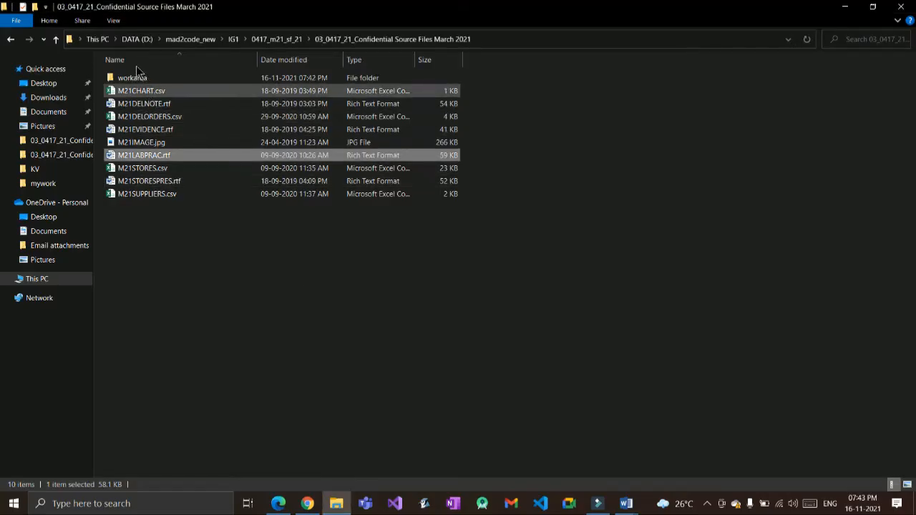
Step: Open the workarea folder, auto-fit the Type column to show 'Microsoft Word Document', and select M21EVIDENCE9999.docx
double_click(132, 77)
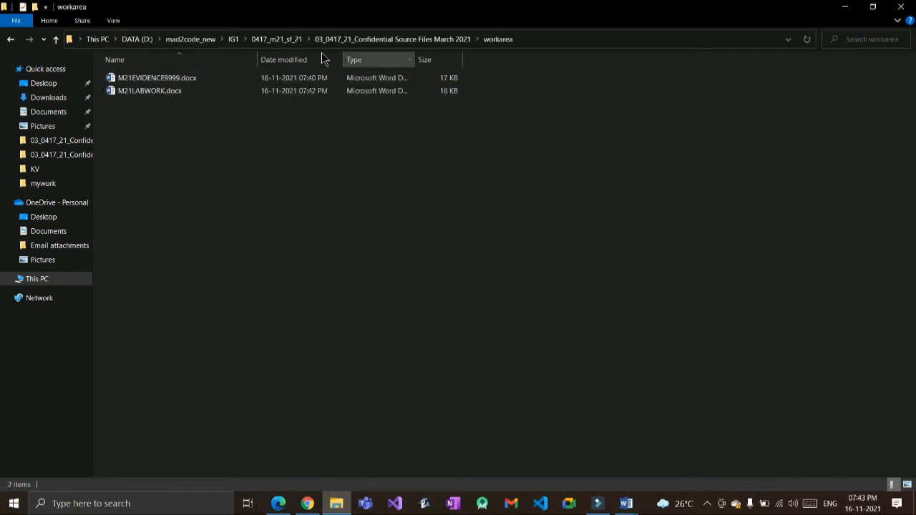
double_click(414, 59)
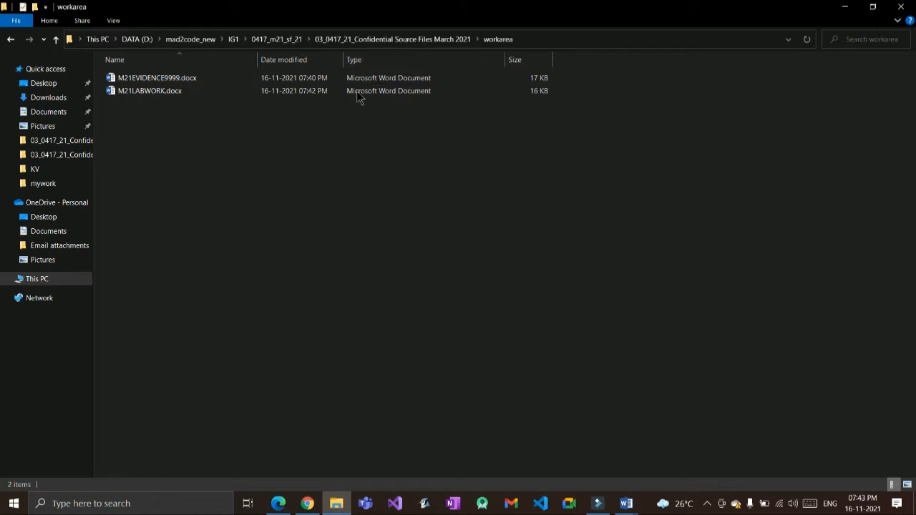
click(283, 77)
right_click(537, 58)
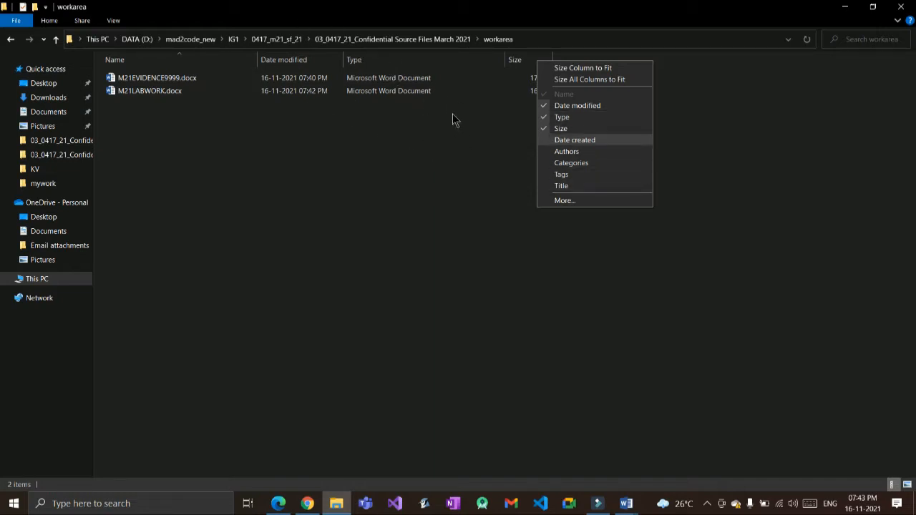
key(Return)
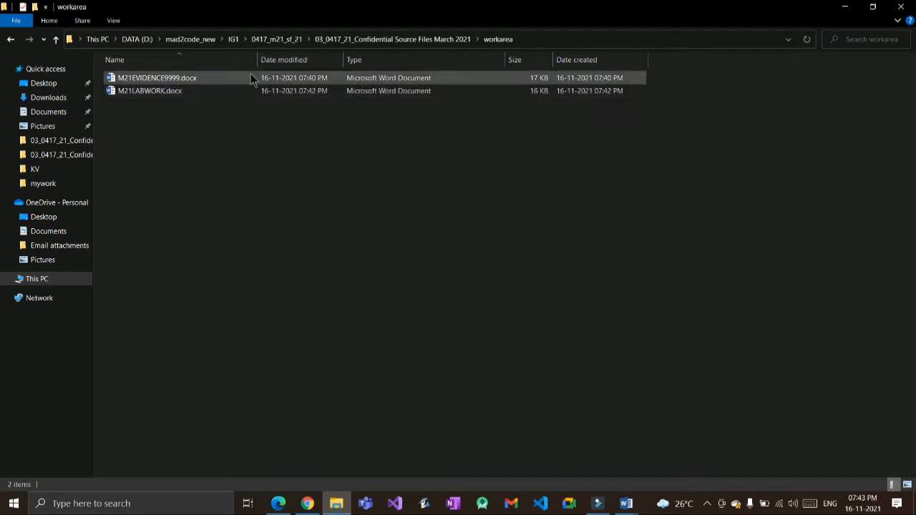
right_click(606, 59)
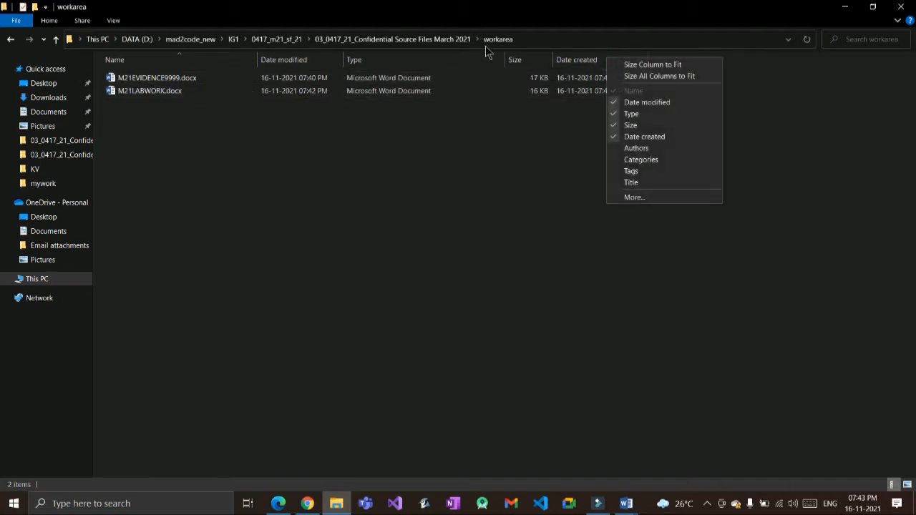
click(628, 136)
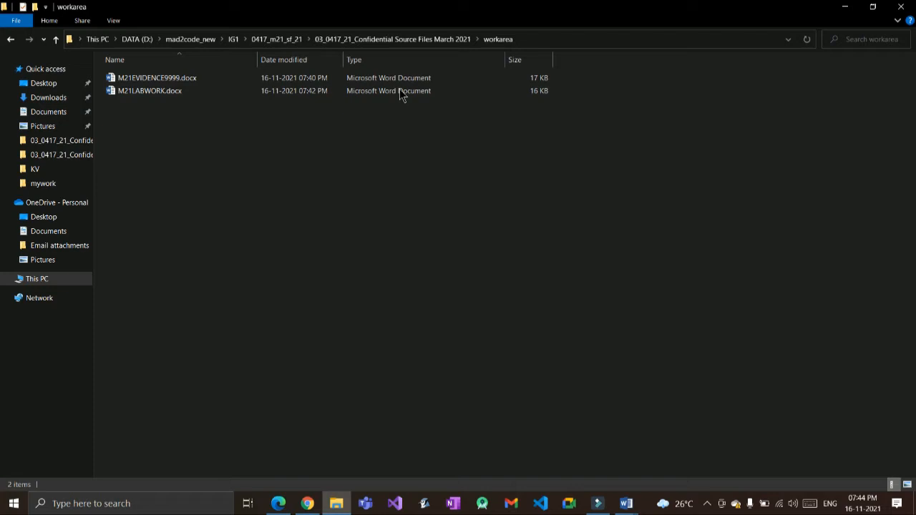
key(alt)
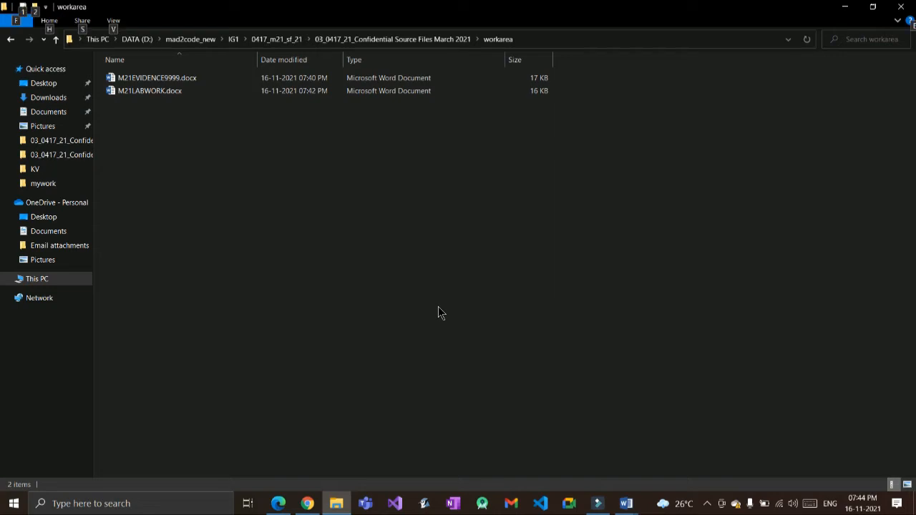
Step: Paste the workarea folder listing screenshot under Evidence 1 in M21EVIDENCE9999.docx
key(alt+Tab)
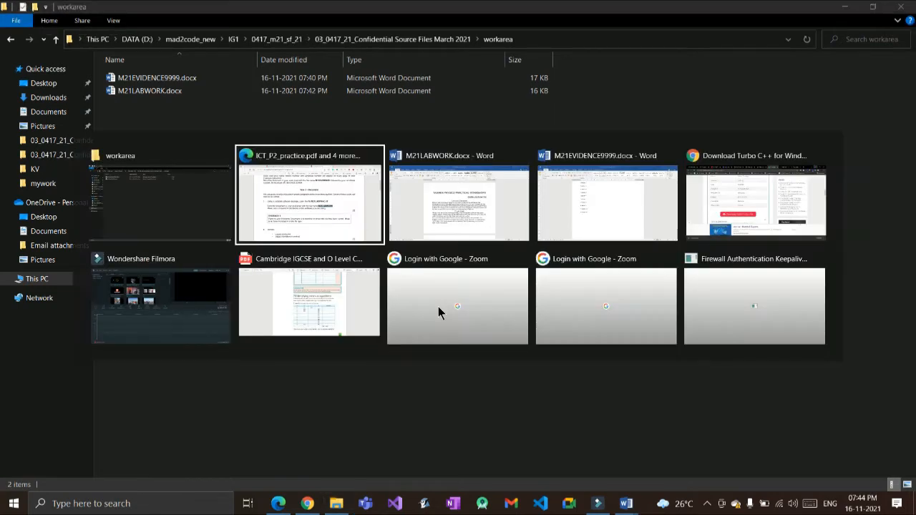
key(alt+Tab)
key(alt+Tab)
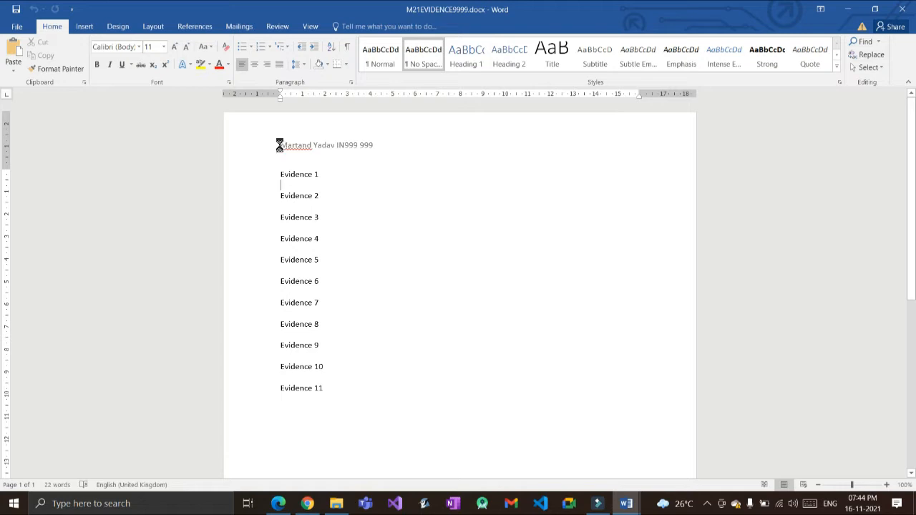
key(ctrl+v)
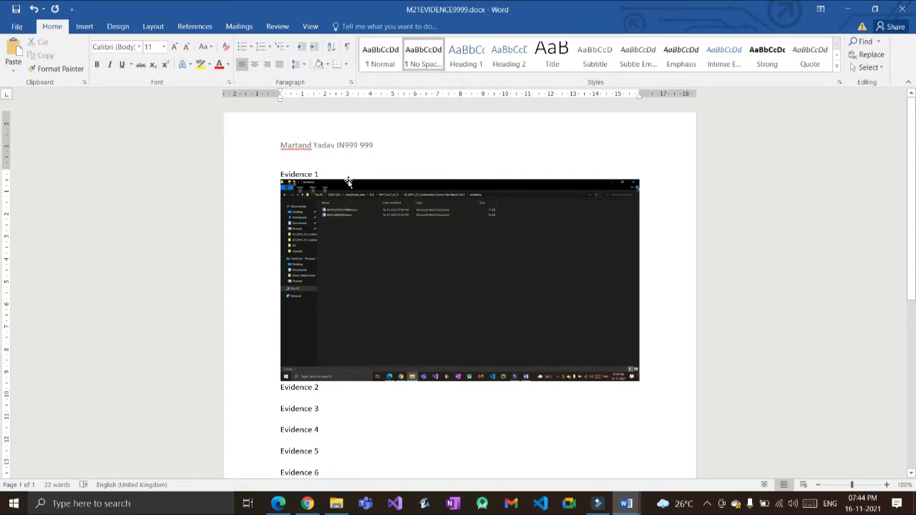
key(alt+Tab)
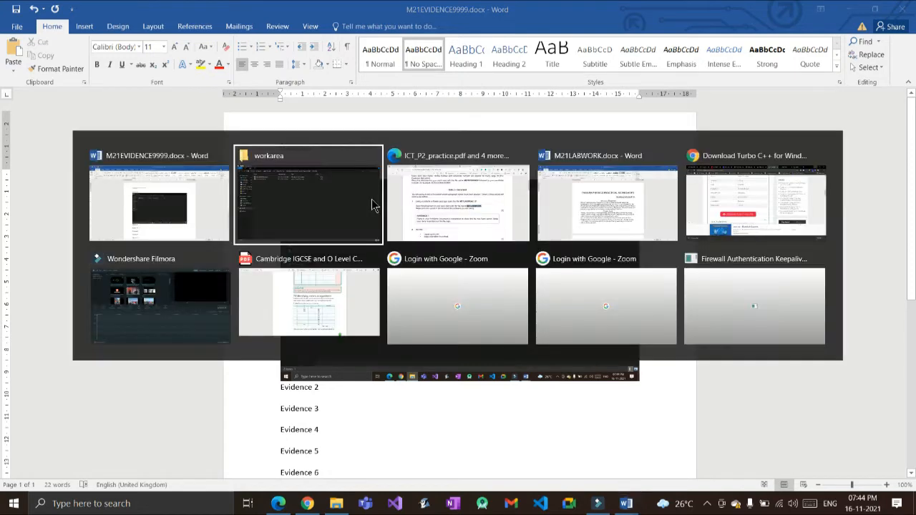
Step: Read Task 2 steps 2 and 3 (A4 portrait, 3 cm/2 cm margins) in the PDF, then return to M21LABWORK.docx
key(alt+Tab)
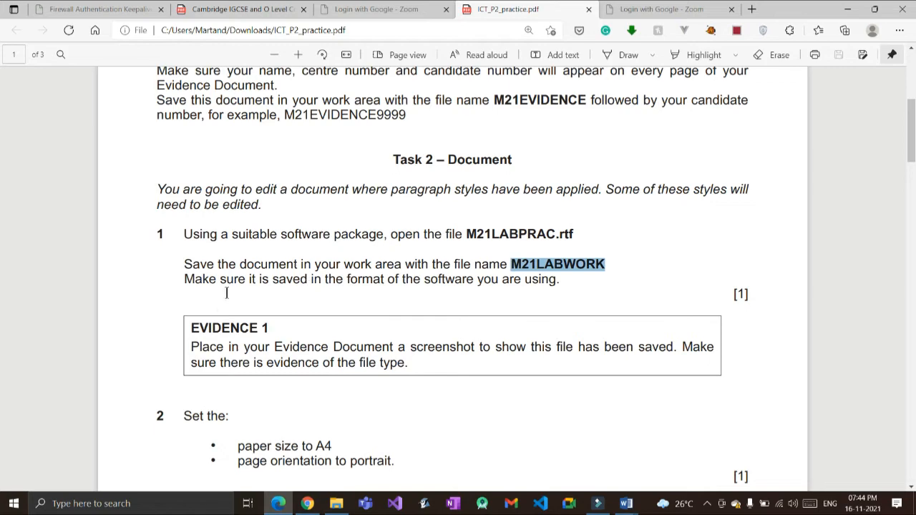
scroll(225, 283, down, 2)
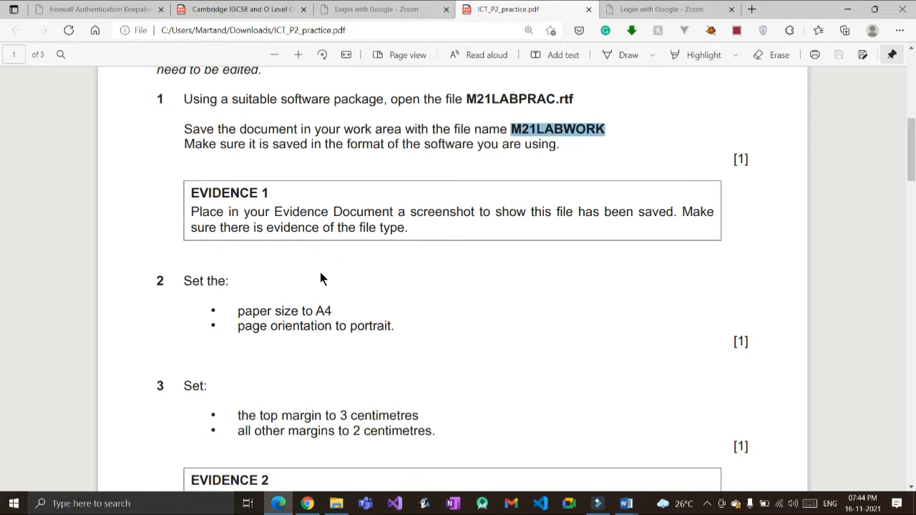
key(alt+Tab)
key(alt+Tab)
key(alt+Tab)
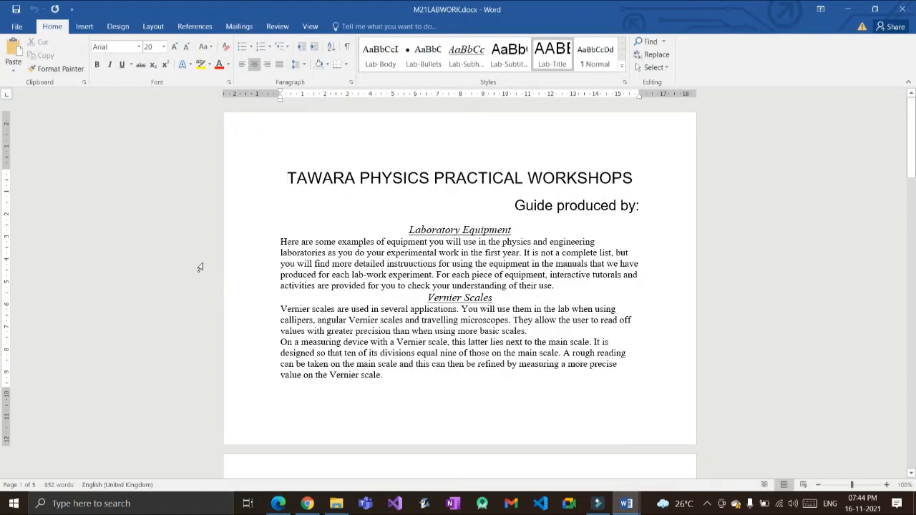
Step: Set the M21LABWORK paper size to A4 from the Layout tab
click(150, 27)
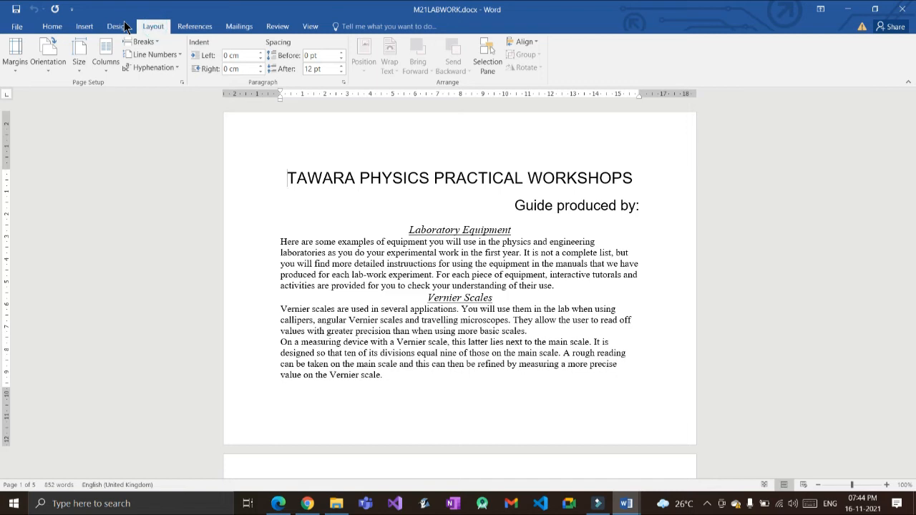
click(64, 57)
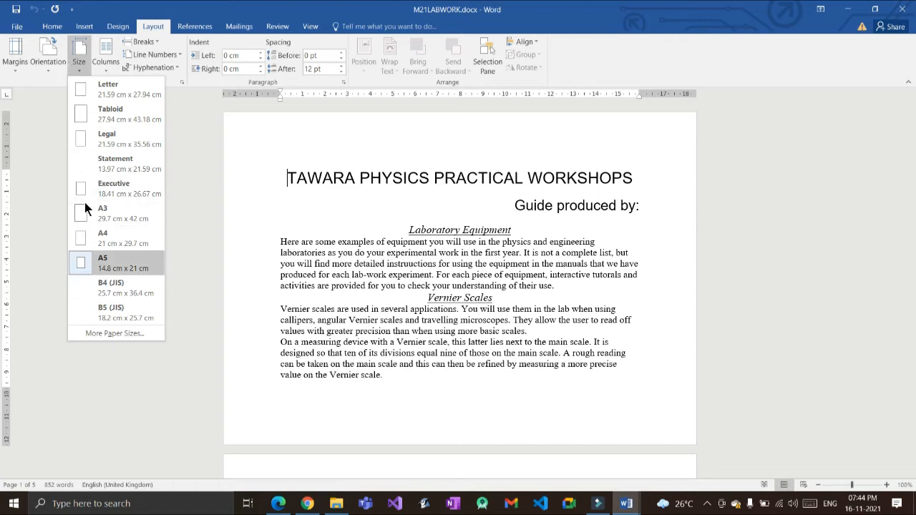
click(86, 211)
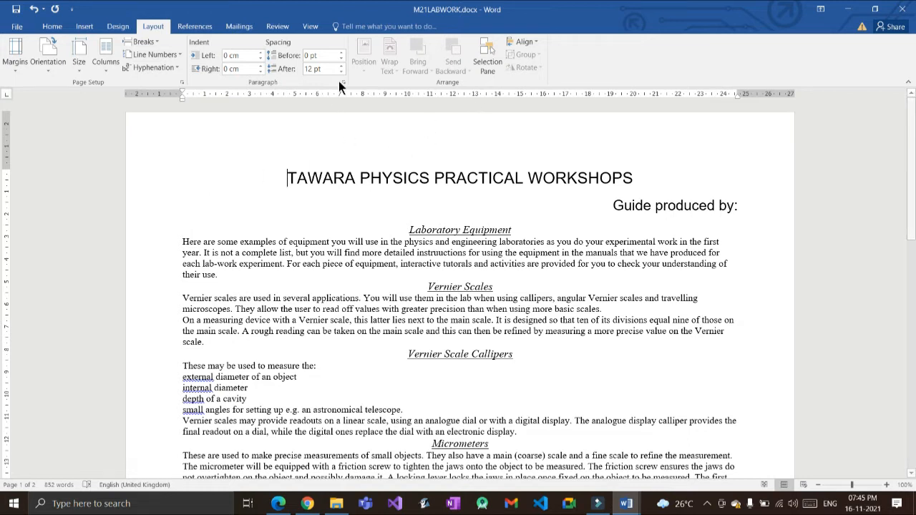
Step: Set the page orientation to Portrait
click(35, 57)
click(45, 69)
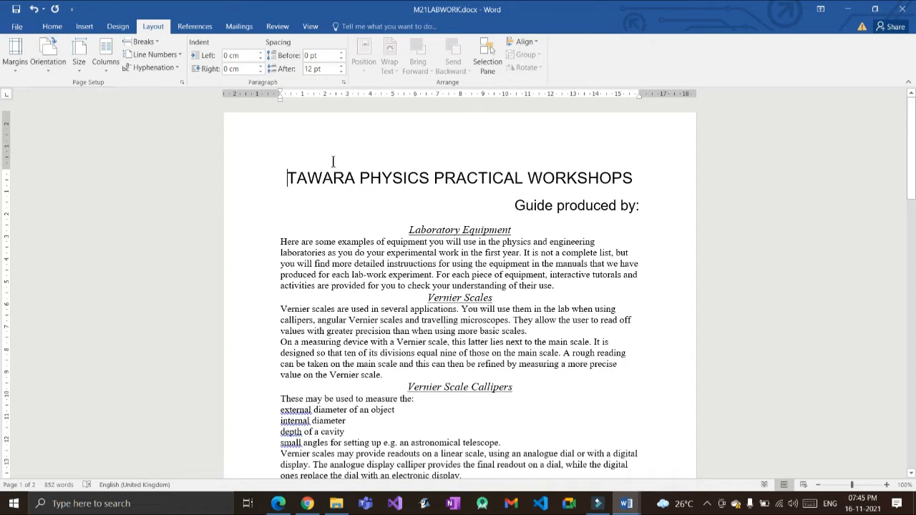
click(41, 56)
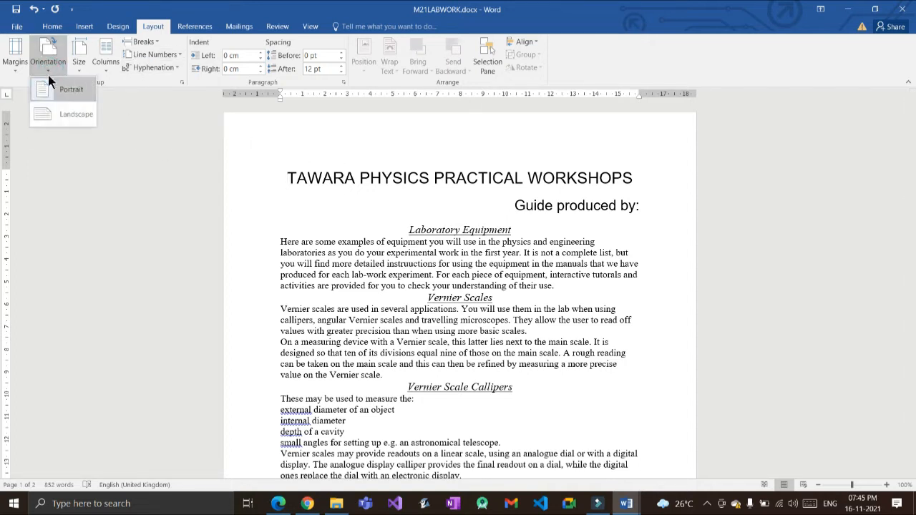
click(50, 78)
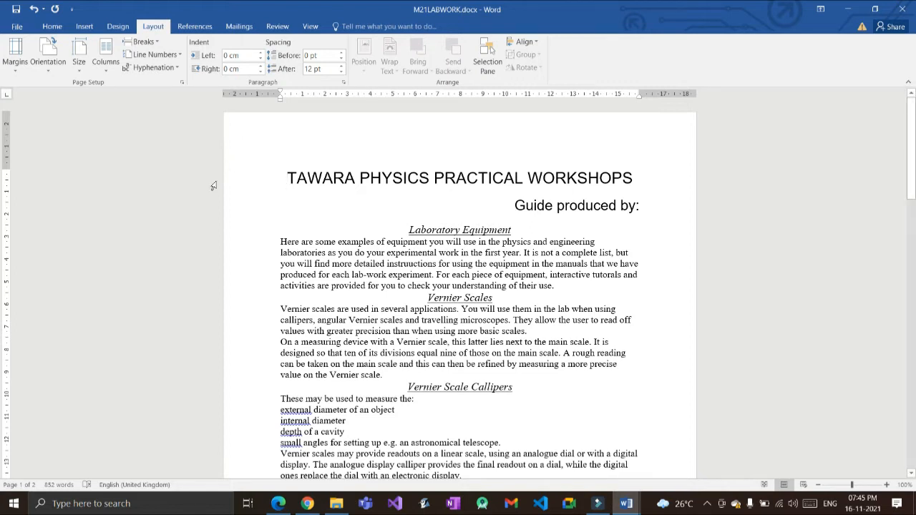
Step: Read question 3's margins (top 3 cm, others 2 cm) in the practice PDF, then return to Word
key(alt+Tab)
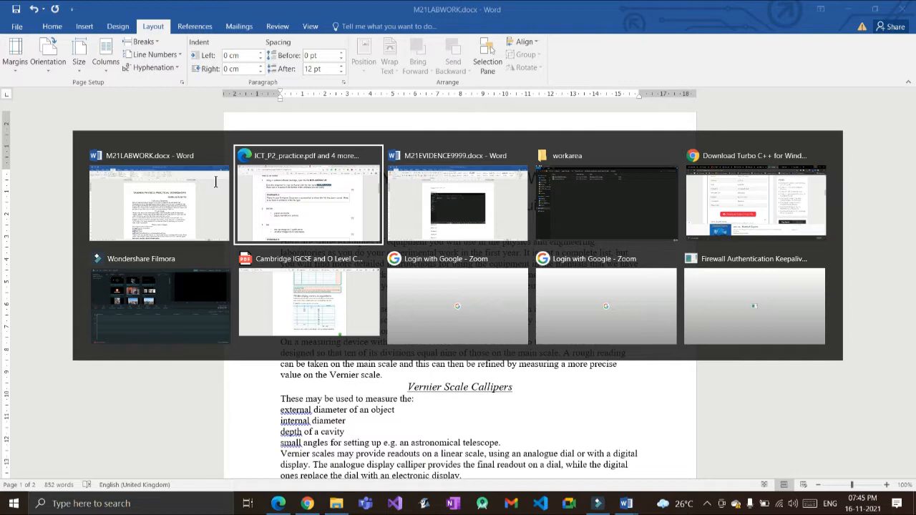
scroll(227, 260, down, 1)
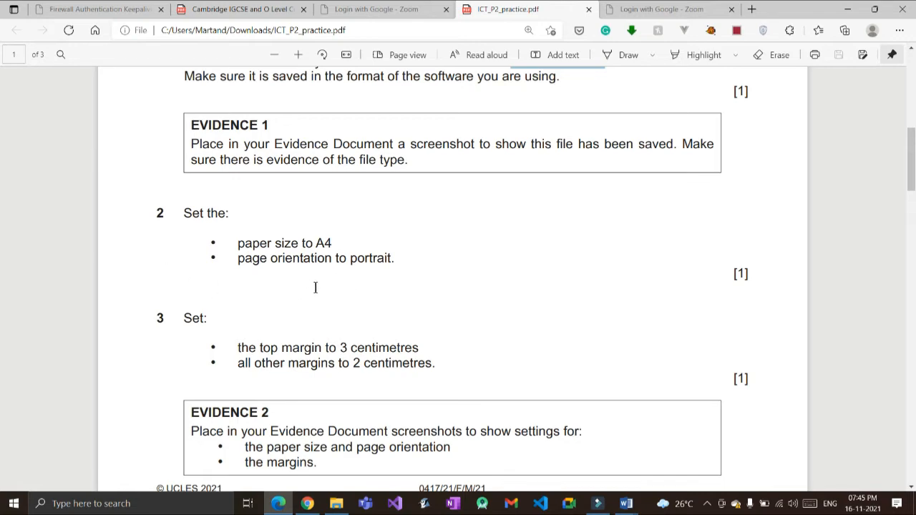
key(alt+Tab)
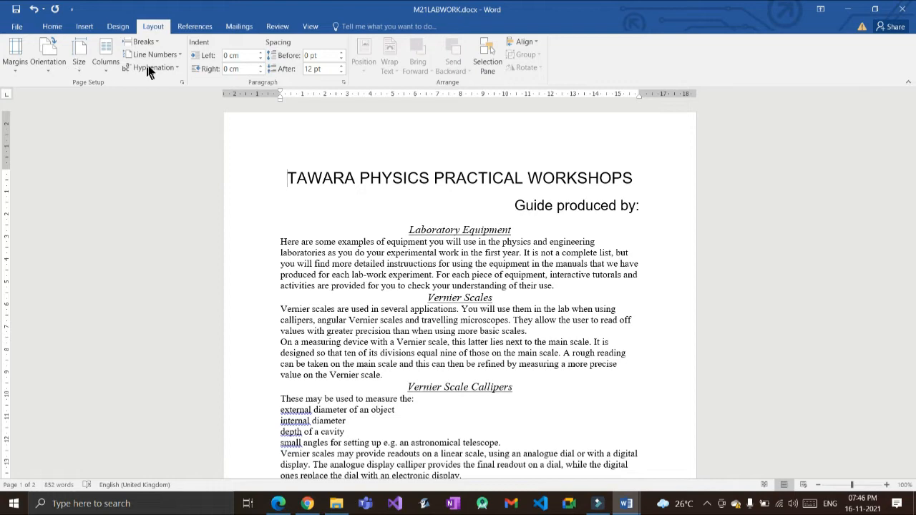
Step: In Page Setup, set the Top margin to 3.0 cm and Bottom, Right and Left margins to 2.0 cm
click(182, 82)
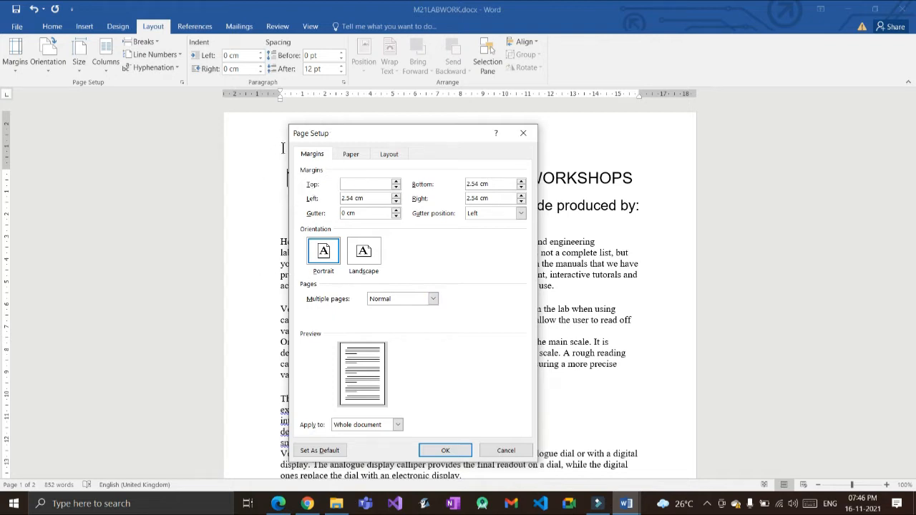
click(349, 184)
drag(354, 184, 325, 184)
text(3.0)
key(Tab)
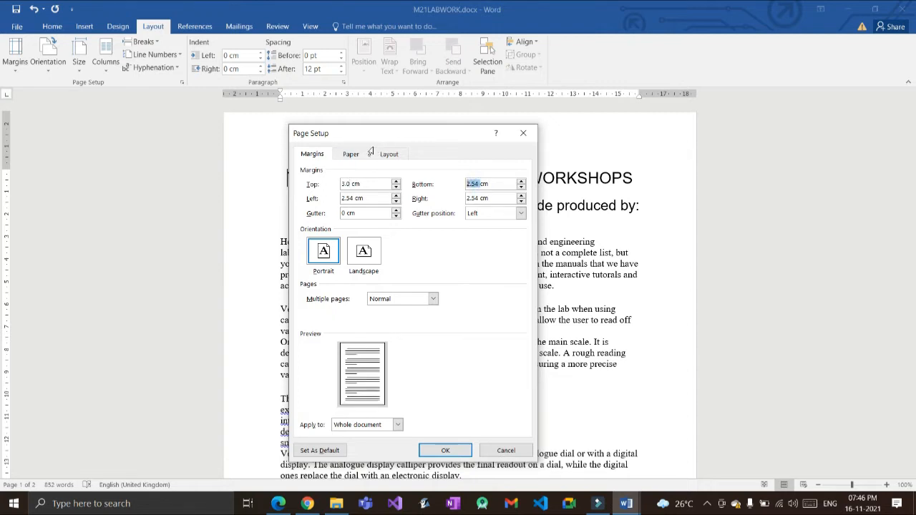
text(2.0)
key(Return)
key(Tab)
text(2.0 cm)
key(shift+Tab)
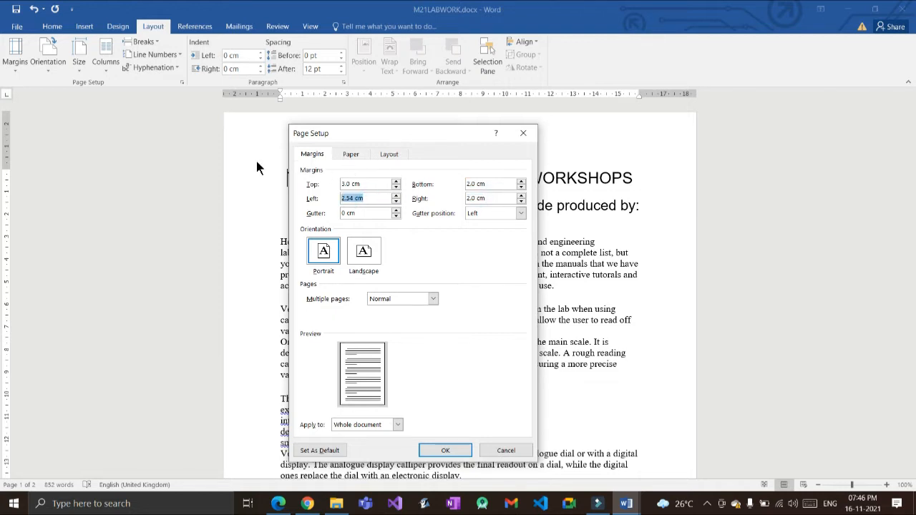
text(2.0 cm)
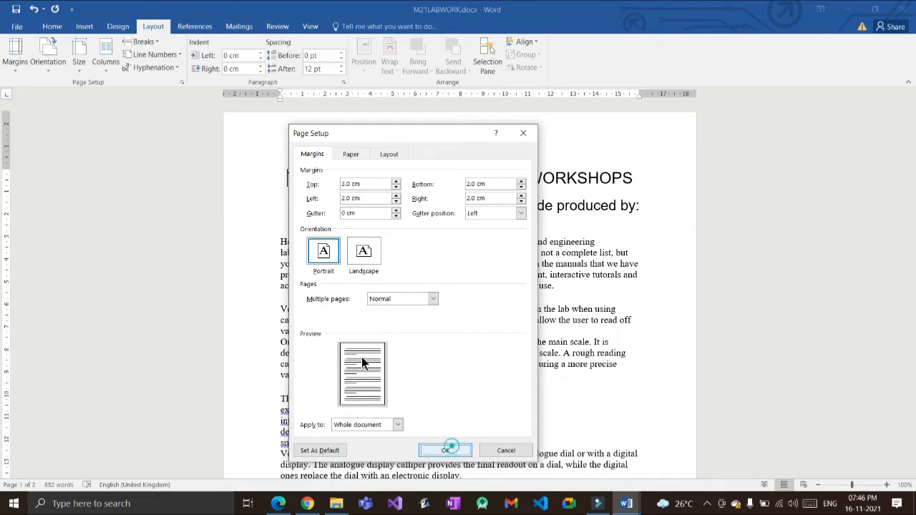
click(447, 449)
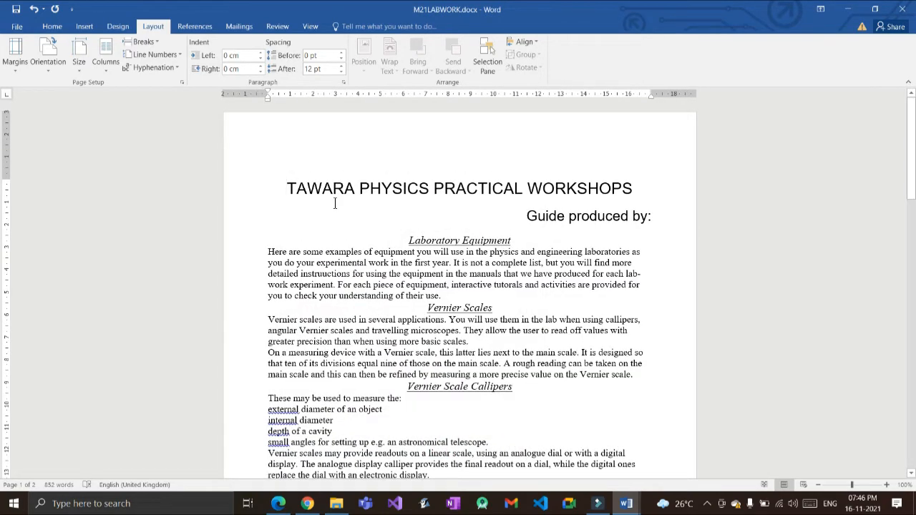
click(324, 252)
Step: Read Evidence 2's paper size, orientation and margin screenshot requirements, then return to M21LABWORK.docx
key(alt+Tab)
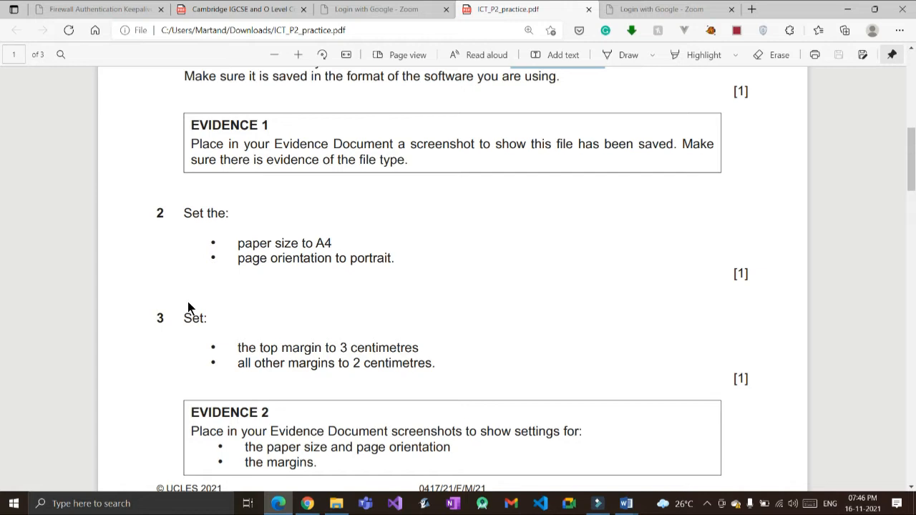
scroll(188, 301, down, 2)
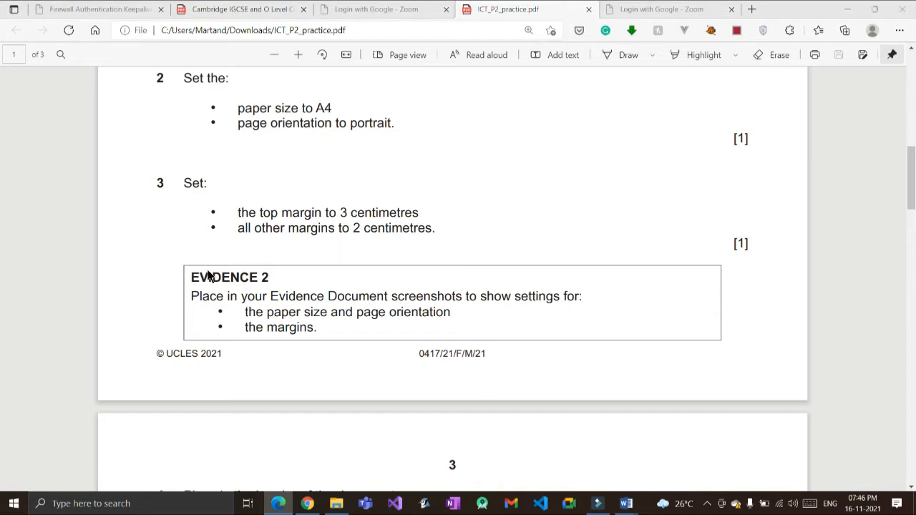
key(alt+Tab)
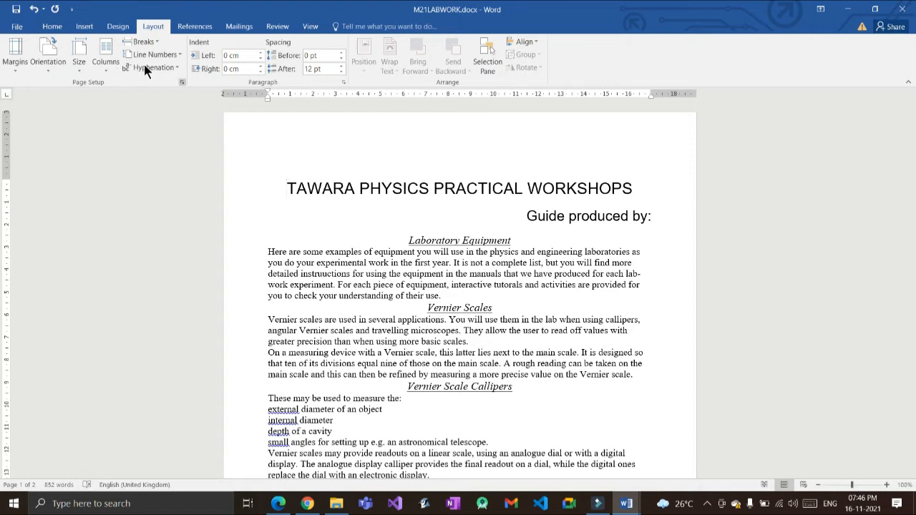
Step: Display the 3 cm top and 2 cm other margins in Page Setup for a screenshot, then close it
click(182, 83)
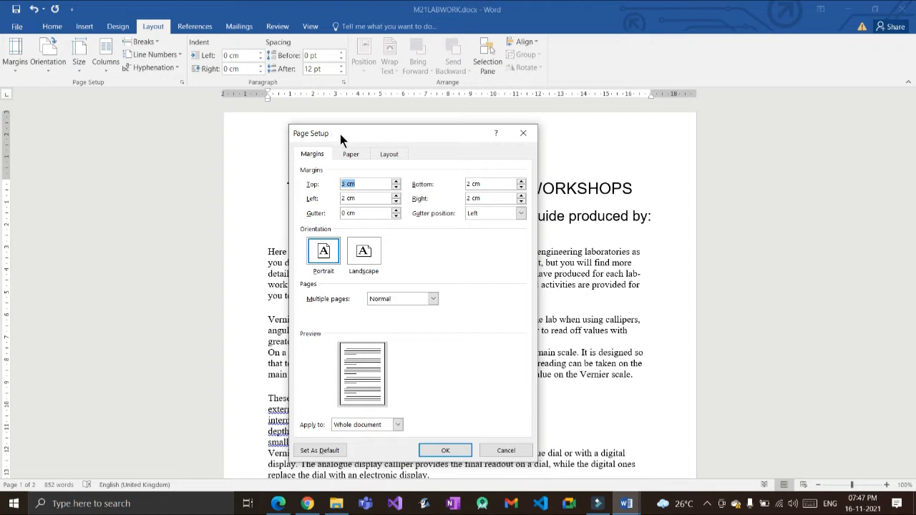
click(369, 186)
key(alt+Tab)
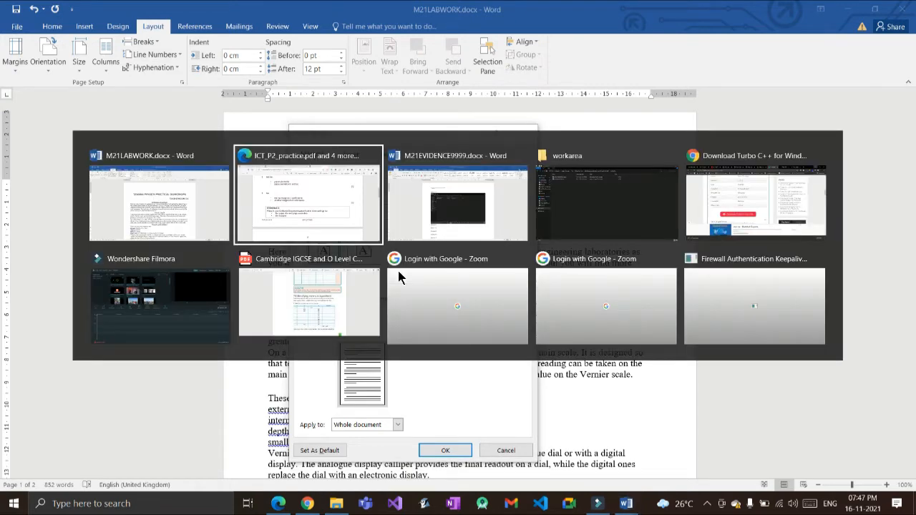
key(alt+Tab)
key(Escape)
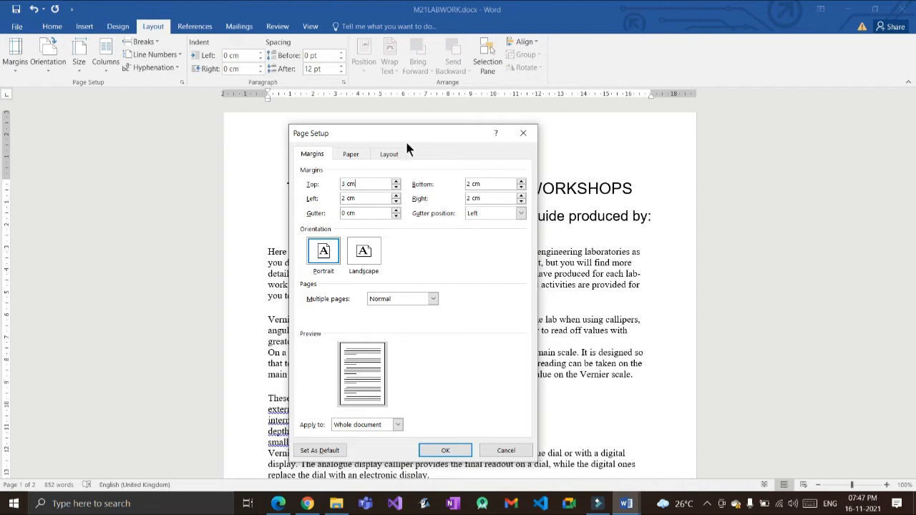
click(523, 133)
Step: Bring the ICT_P2_practice.pdf practice paper back to the front
key(alt+Tab)
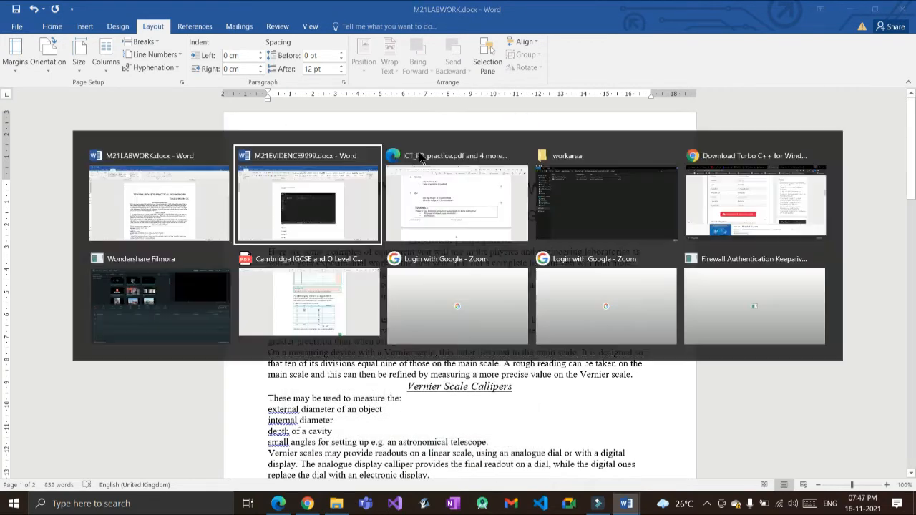
click(421, 155)
key(alt+Tab)
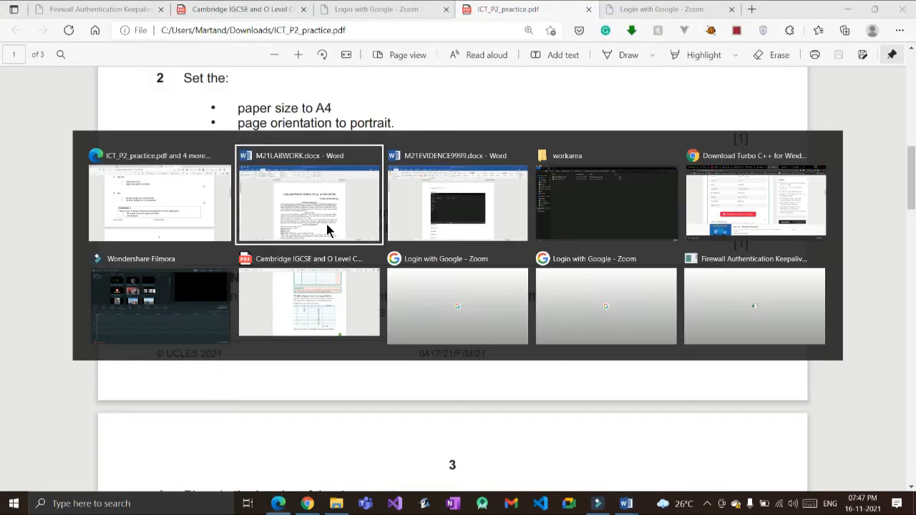
Step: Paste the margin-settings screenshot under Evidence 2 in M21EVIDENCE9999.docx and add two blank lines below it
key(alt+Tab)
scroll(285, 287, down, 2)
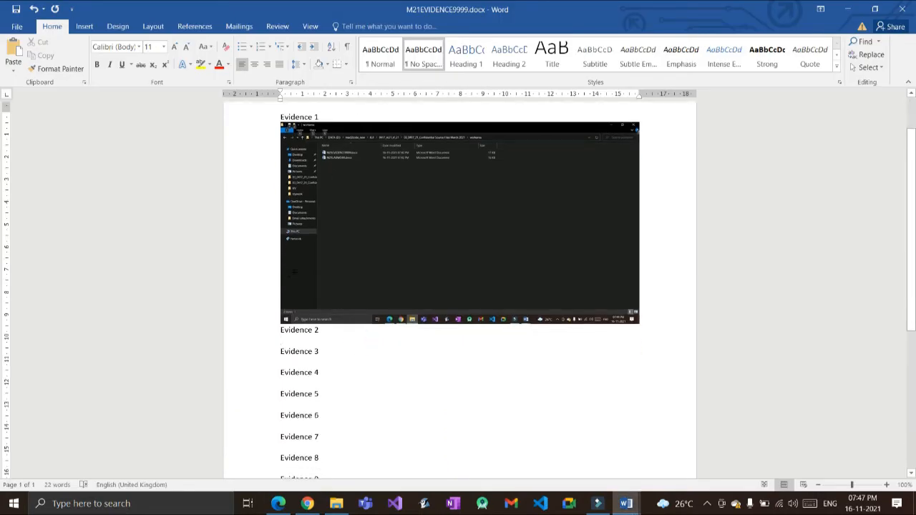
key(ctrl+v)
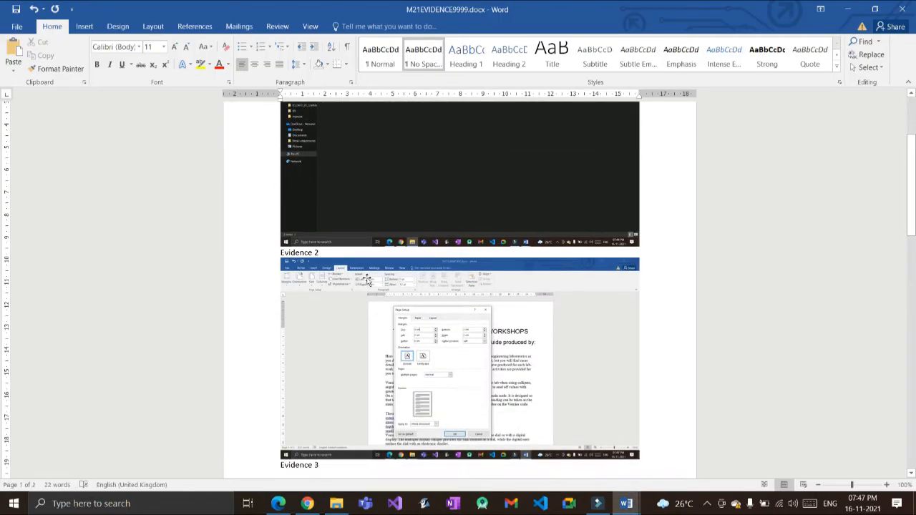
scroll(364, 289, down, 1)
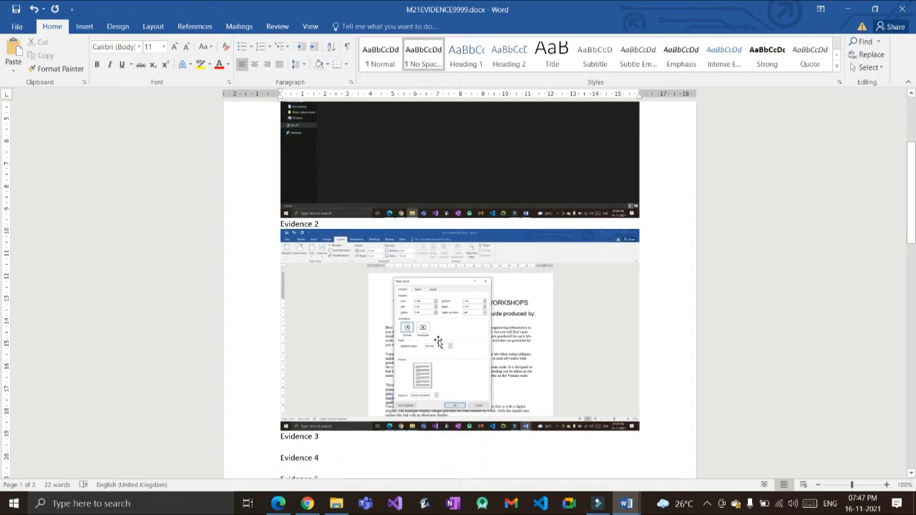
click(657, 427)
key(Return)
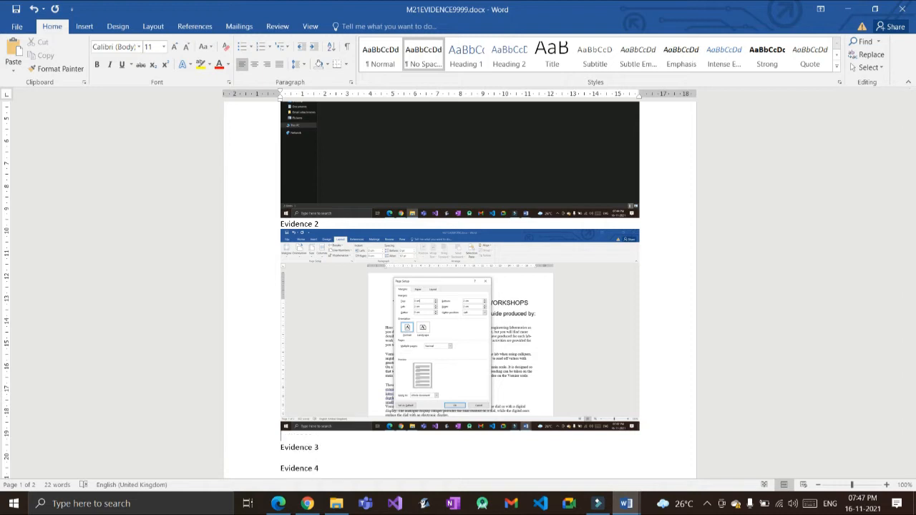
key(Return)
key(Return)
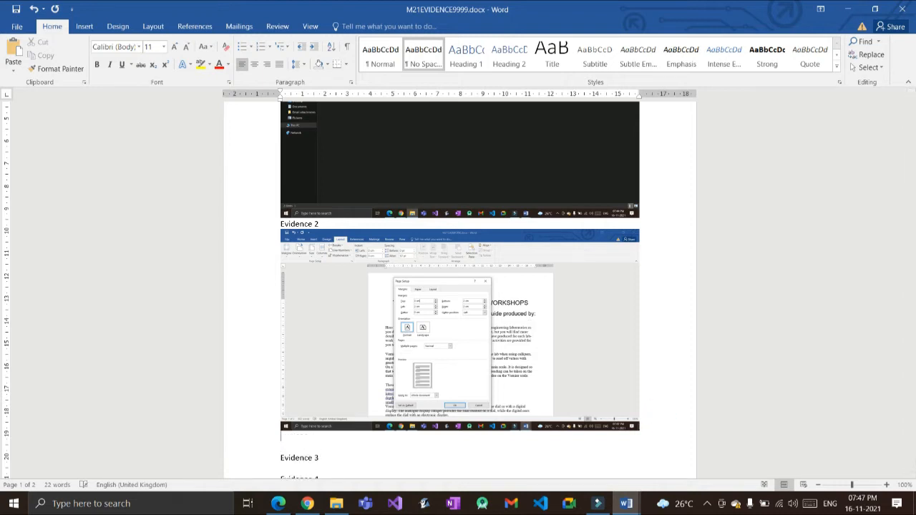
Step: Show M21LABWORK's Page Setup paper size settings (A4, 21 × 29.7 cm)
key(alt+Tab)
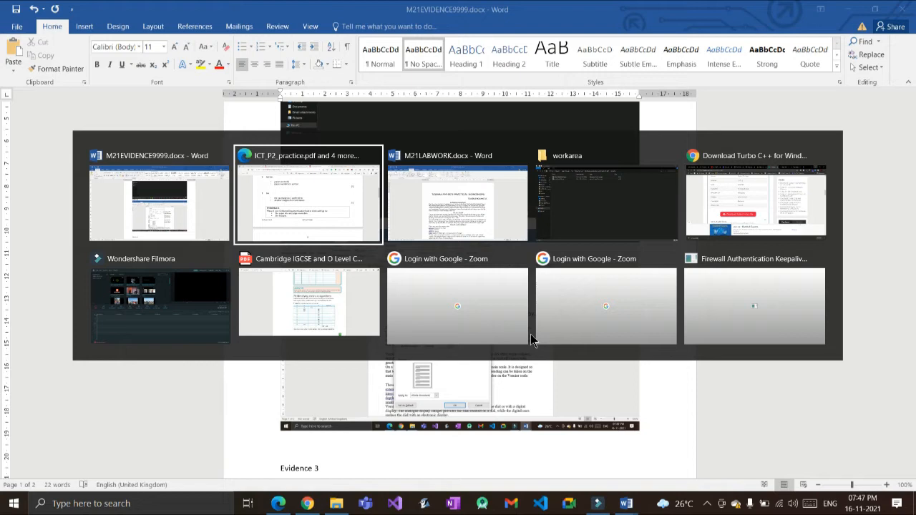
key(alt+Tab)
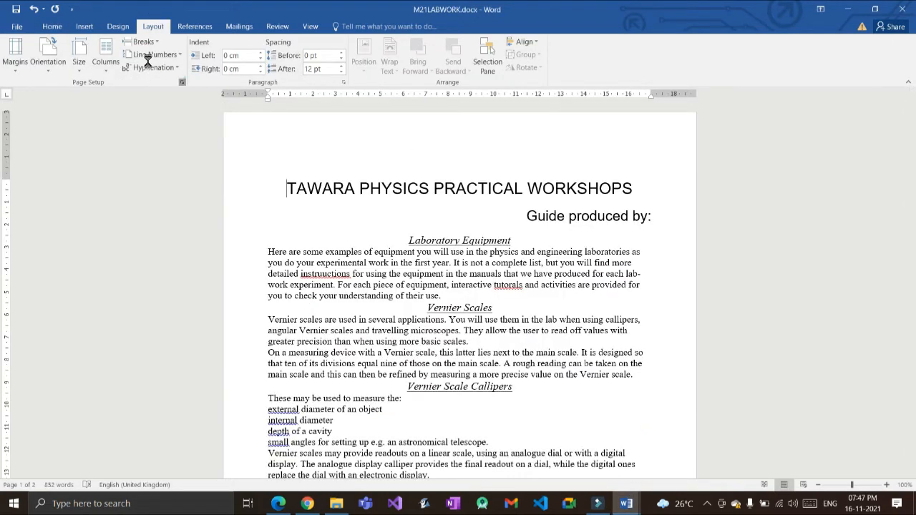
click(181, 82)
click(350, 154)
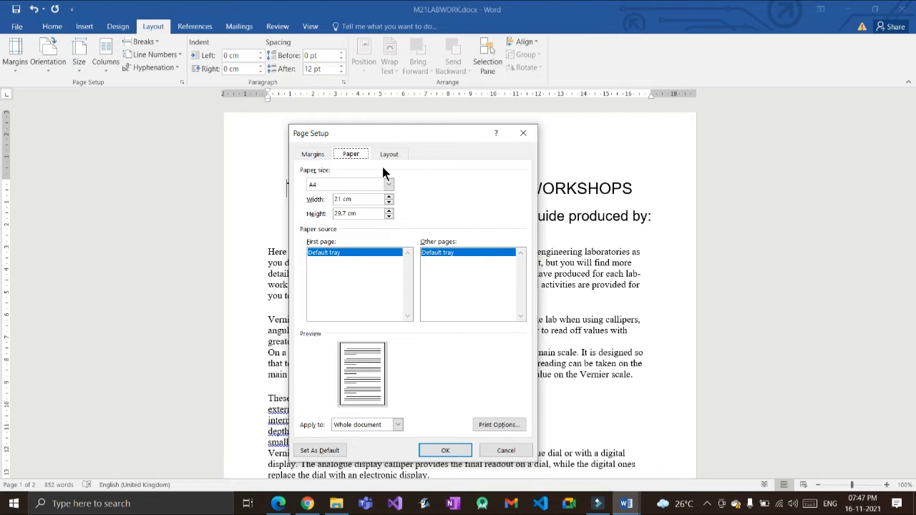
Step: Paste the A4 paper-size screenshot under Evidence 2 in M21EVIDENCE9999.docx
key(alt+Tab)
key(Escape)
key(Escape)
key(alt+Tab)
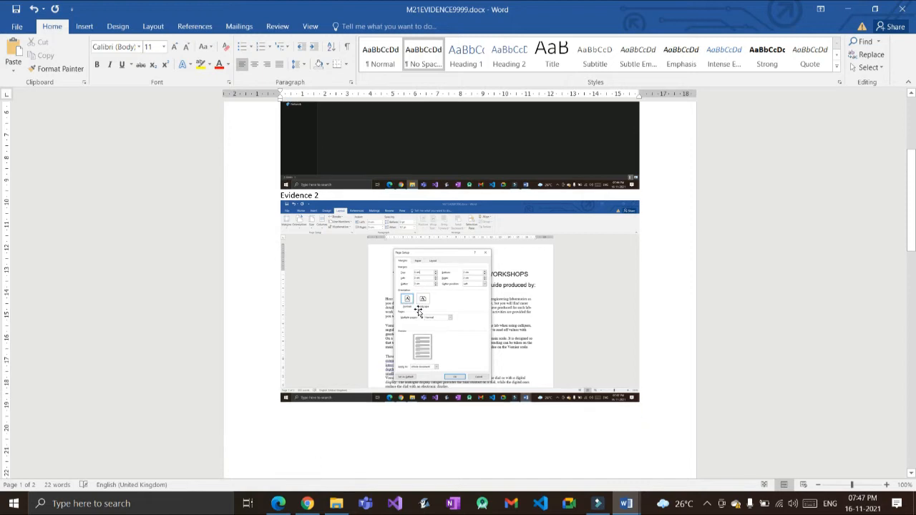
key(ctrl+v)
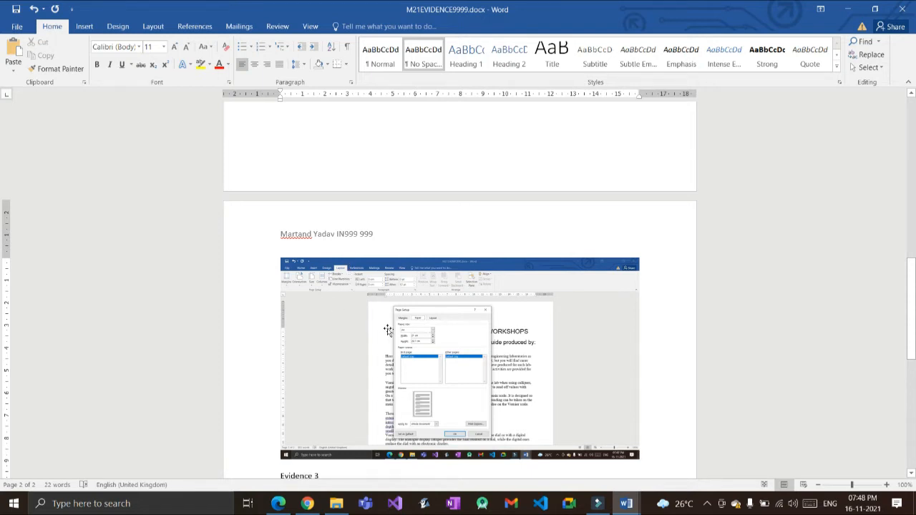
scroll(387, 330, down, 1)
key(alt+Tab)
key(alt+Tab)
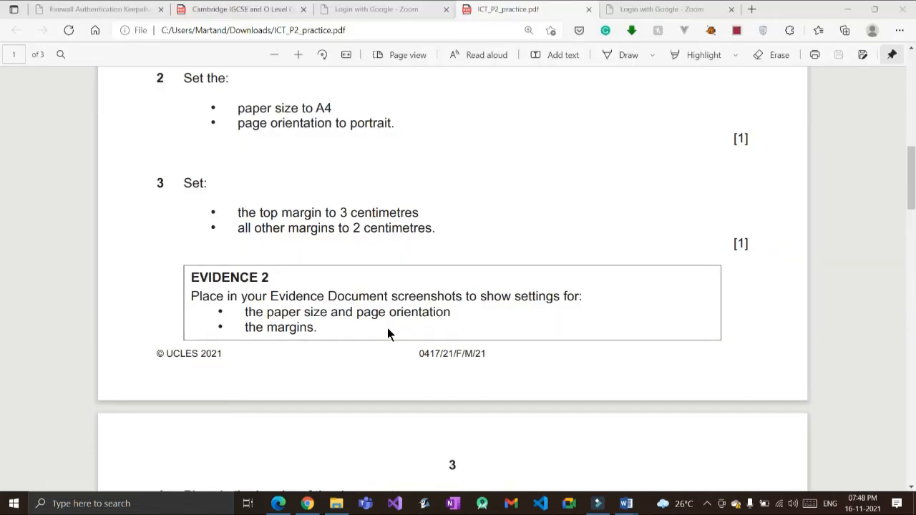
Step: Scroll ICT_P2_practice.pdf down to question 4's 'Make sure that' header and footer bullets
scroll(271, 245, down, 1)
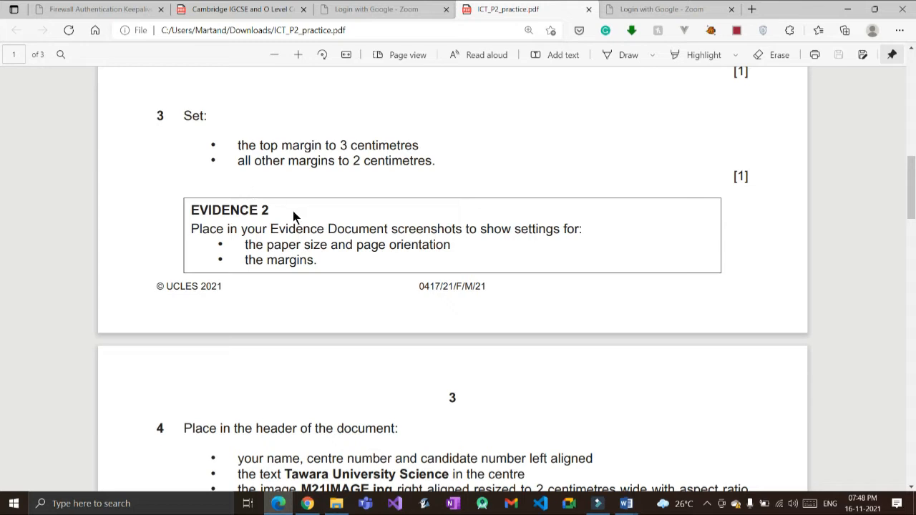
scroll(295, 217, down, 2)
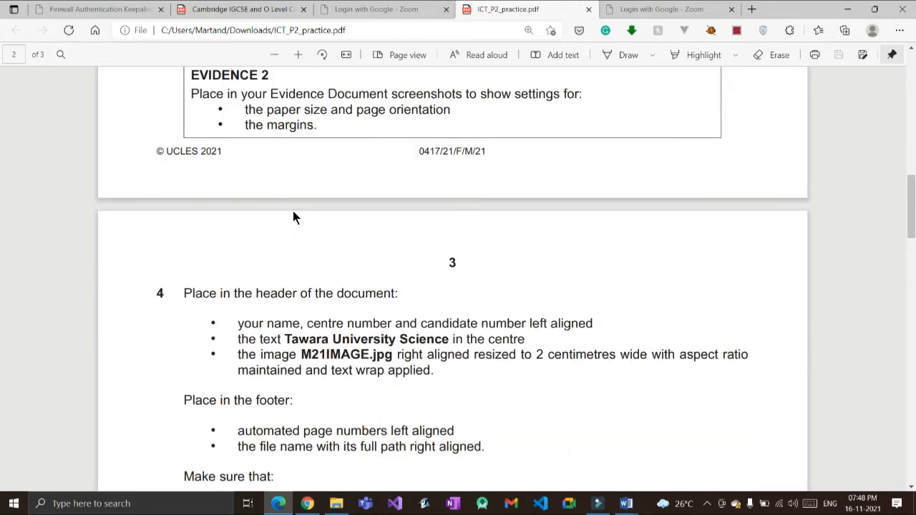
scroll(293, 217, down, 2)
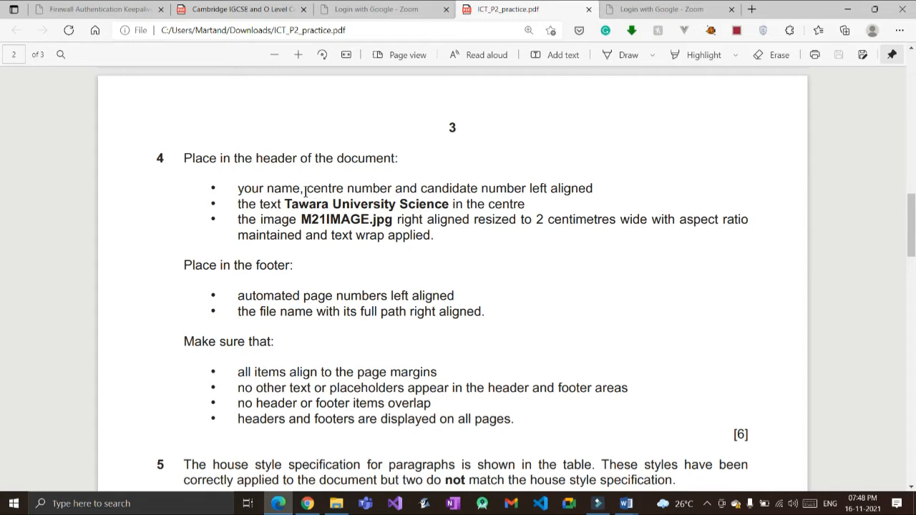
key(alt+Tab)
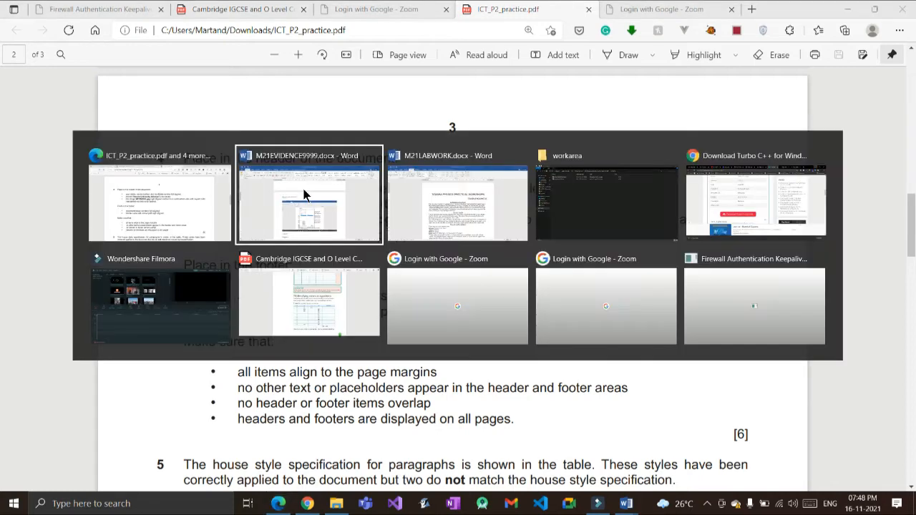
Step: Insert a Blank (Three Columns) header into M21LABWORK.docx
click(304, 194)
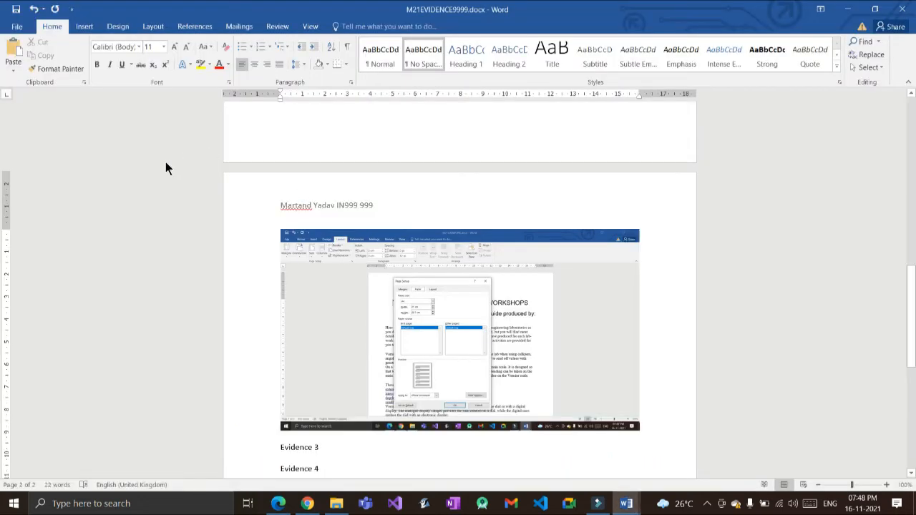
key(alt+Tab)
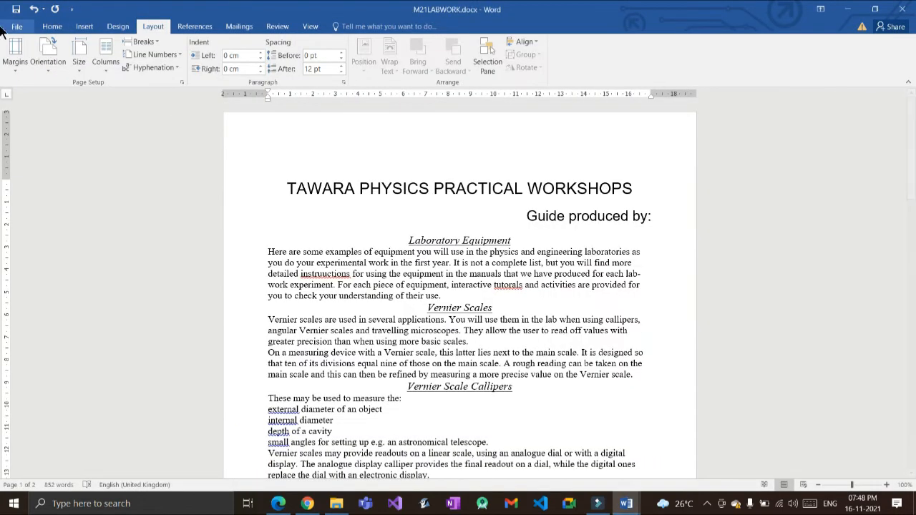
click(84, 26)
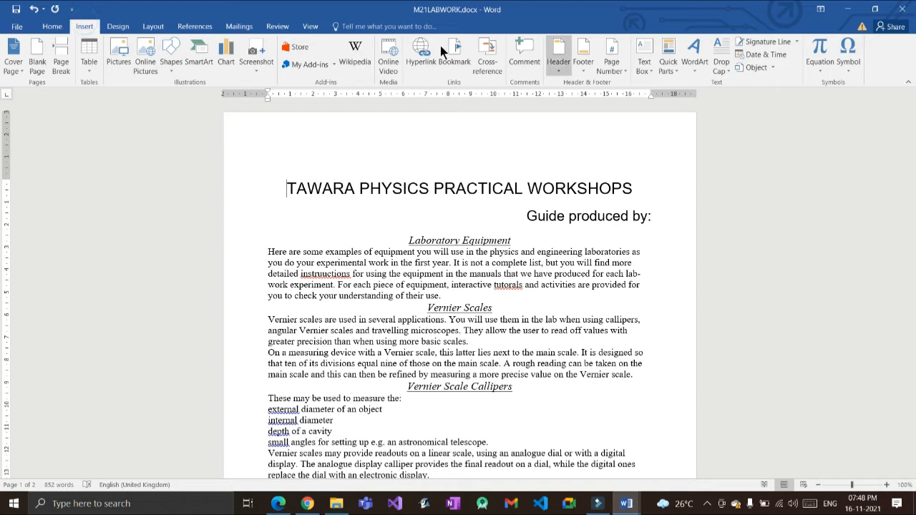
click(558, 57)
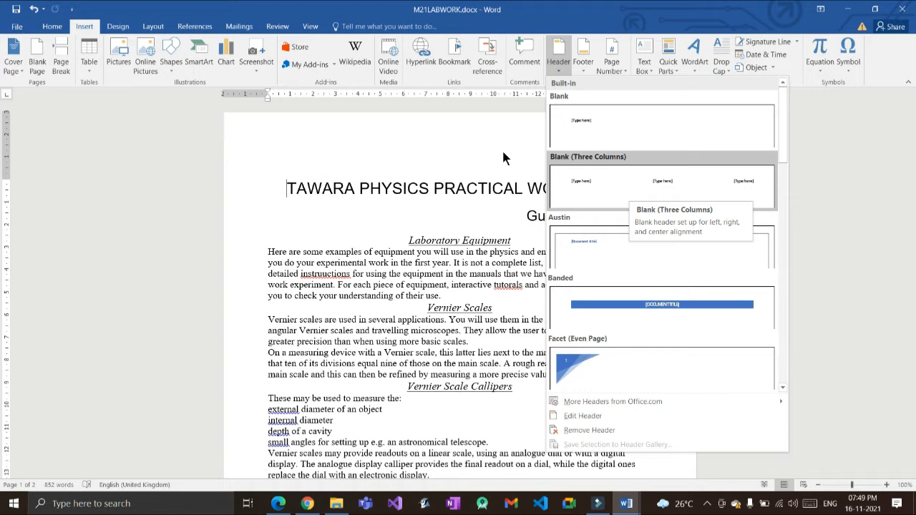
click(629, 189)
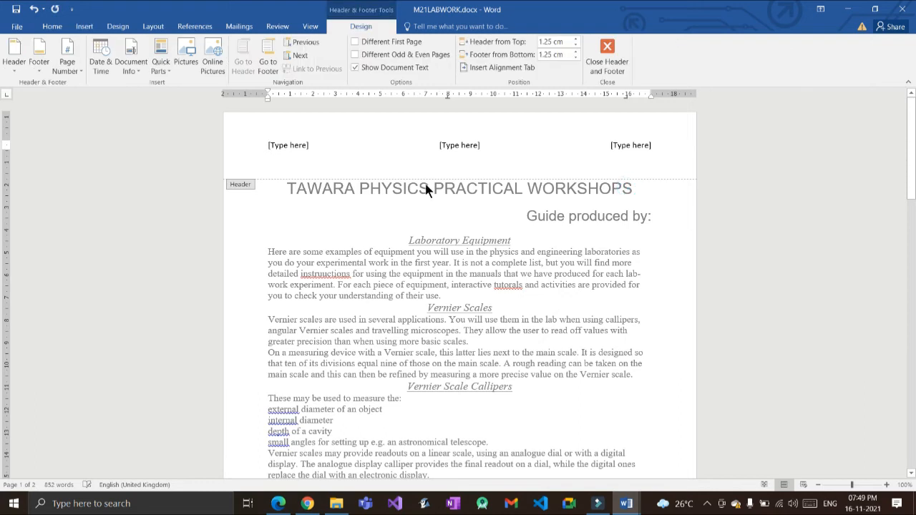
Step: Replace the left header placeholder with the candidate's name, centre number and candidate number
click(314, 145)
click(289, 143)
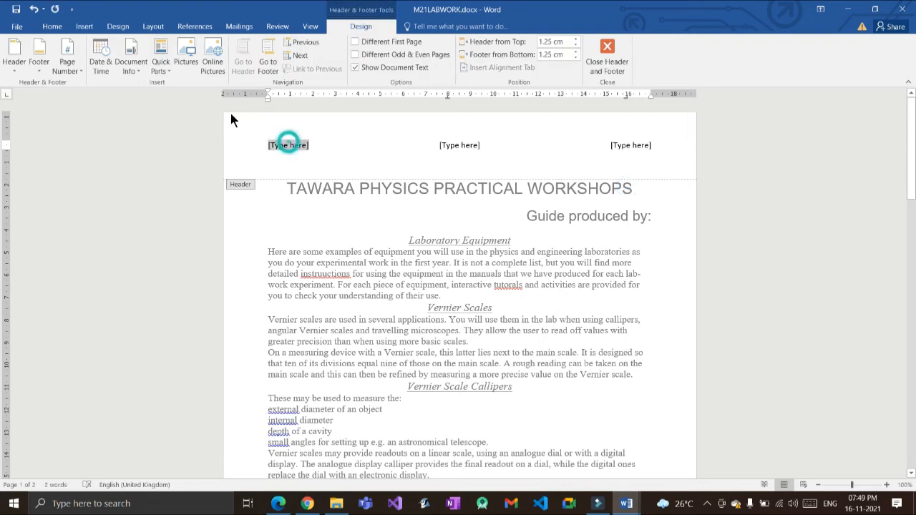
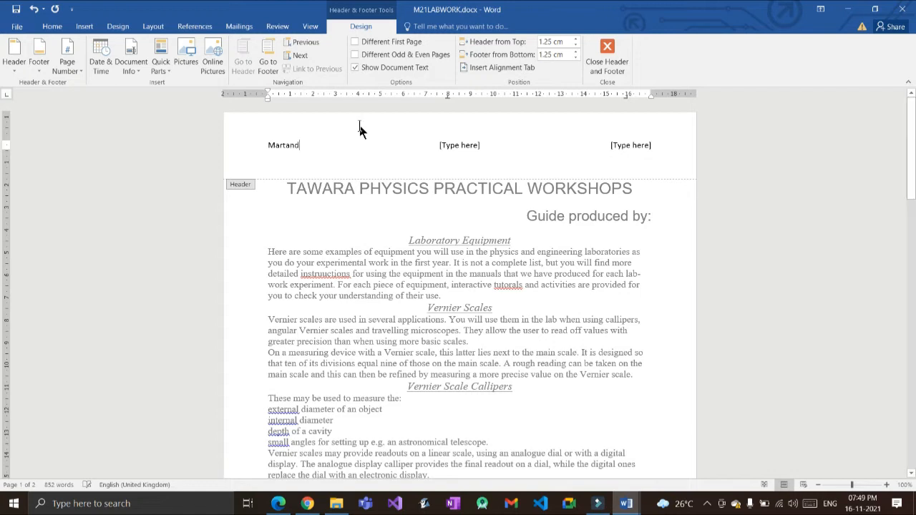
key(alt)
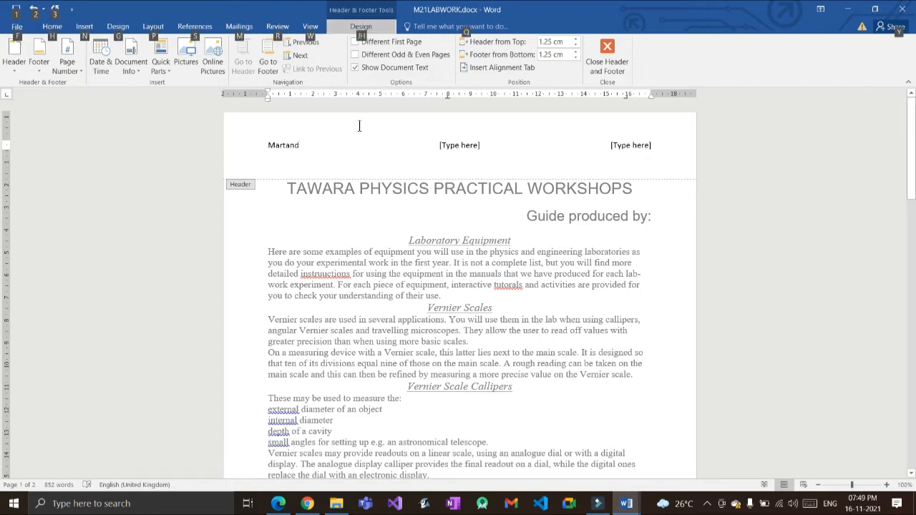
key(Escape)
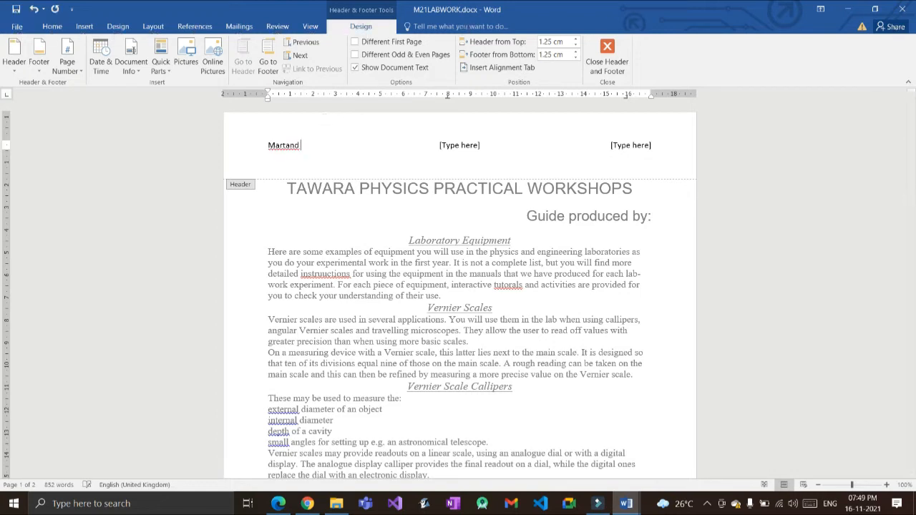
text(9999)
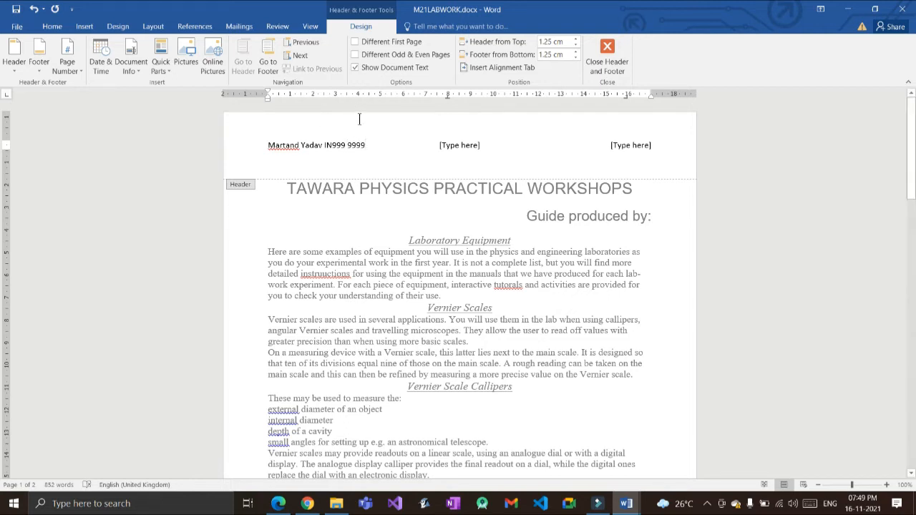
Step: Copy 'Tawara University Science' from the practice PDF into the centre header placeholder
click(451, 146)
key(alt+Tab)
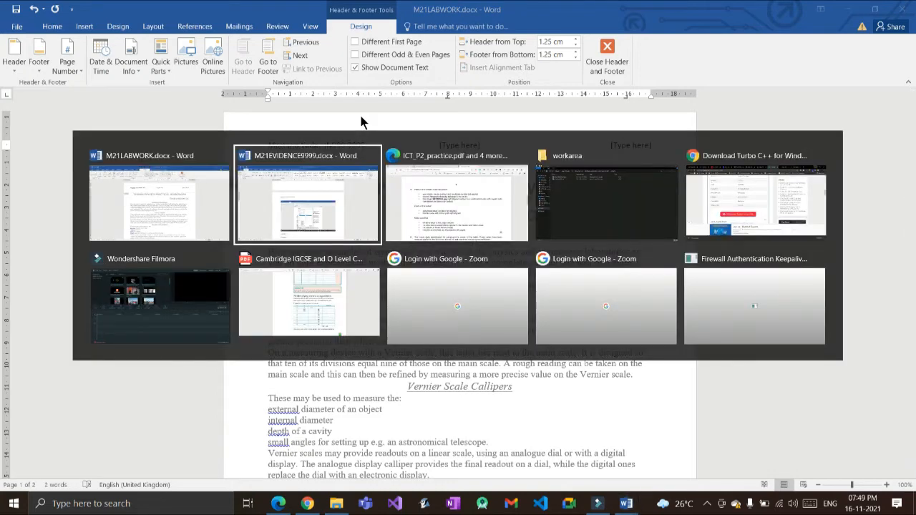
key(alt+Tab)
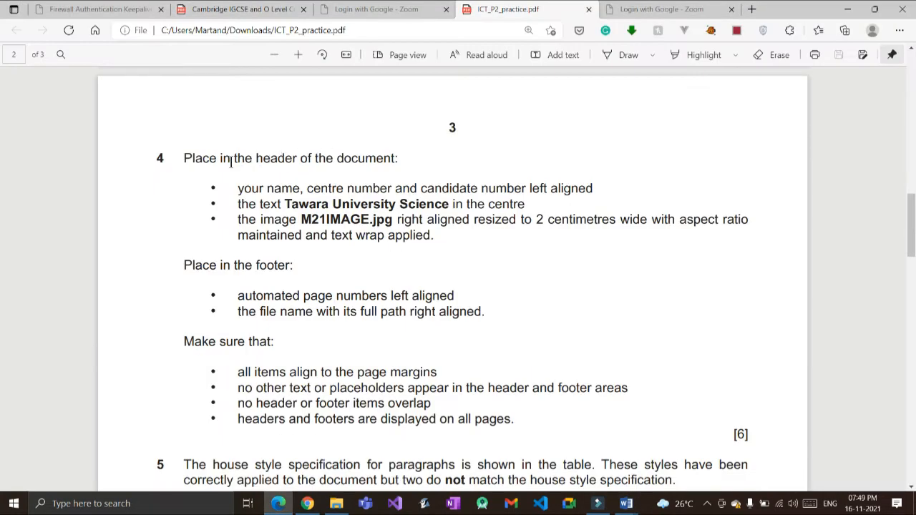
drag(286, 204, 324, 158)
drag(346, 158, 359, 163)
key(ctrl+c)
key(alt+Tab)
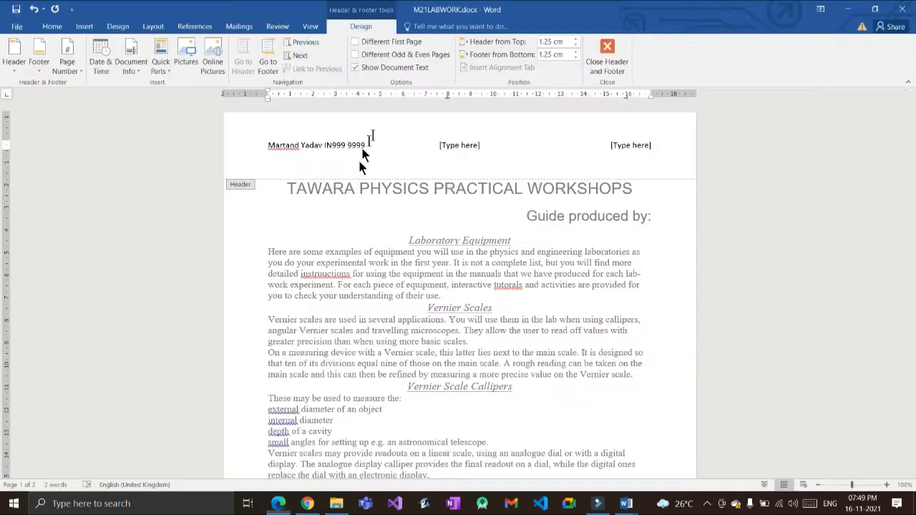
key(ctrl+v)
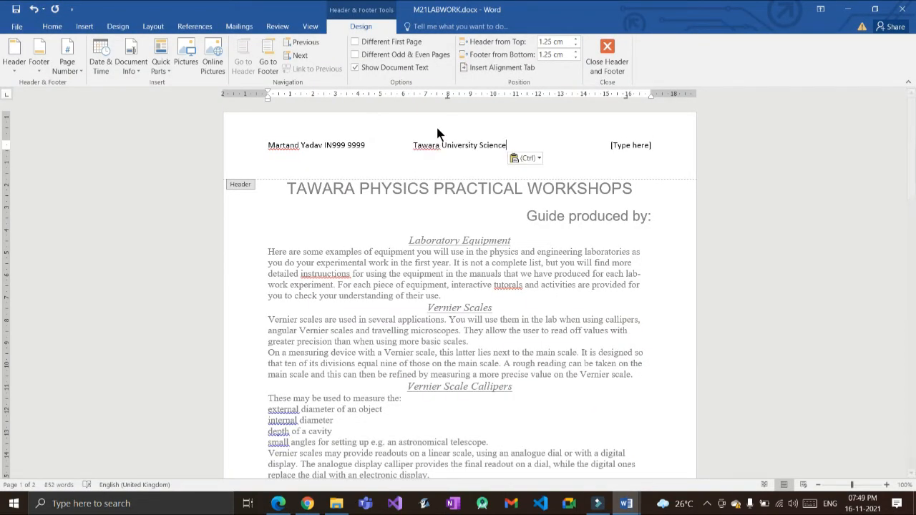
Step: Delete the unused right header placeholder
key(alt+Tab)
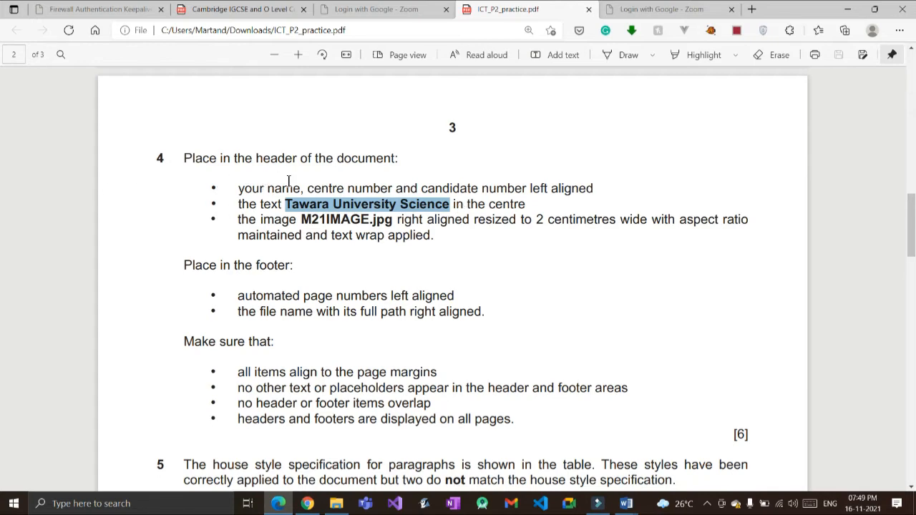
key(alt+Tab)
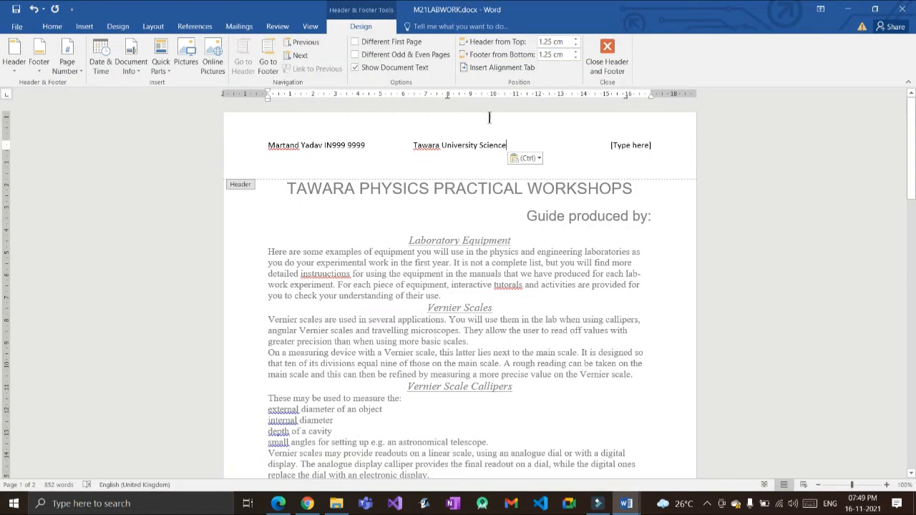
click(609, 145)
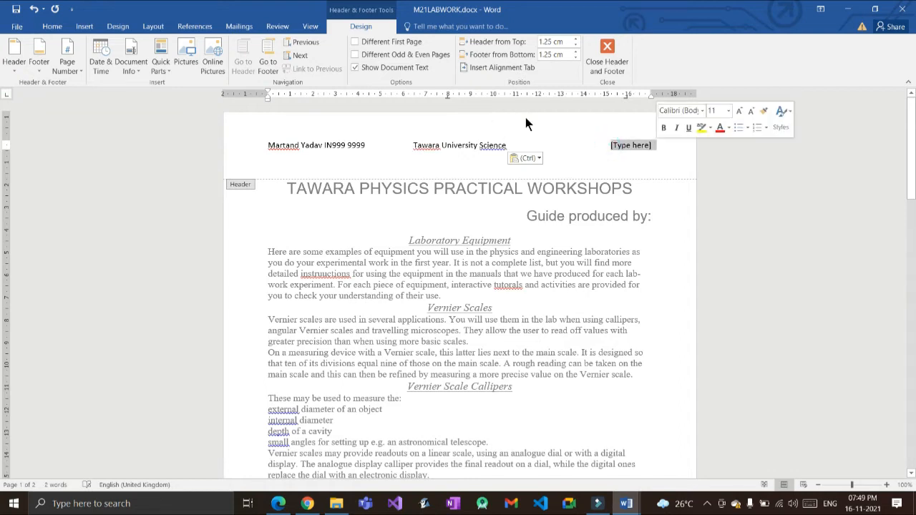
click(656, 146)
click(629, 144)
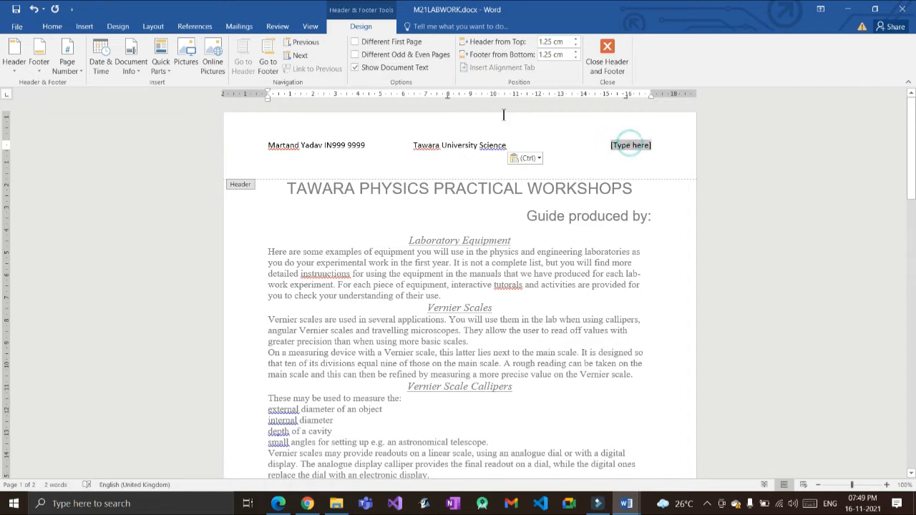
key(Delete)
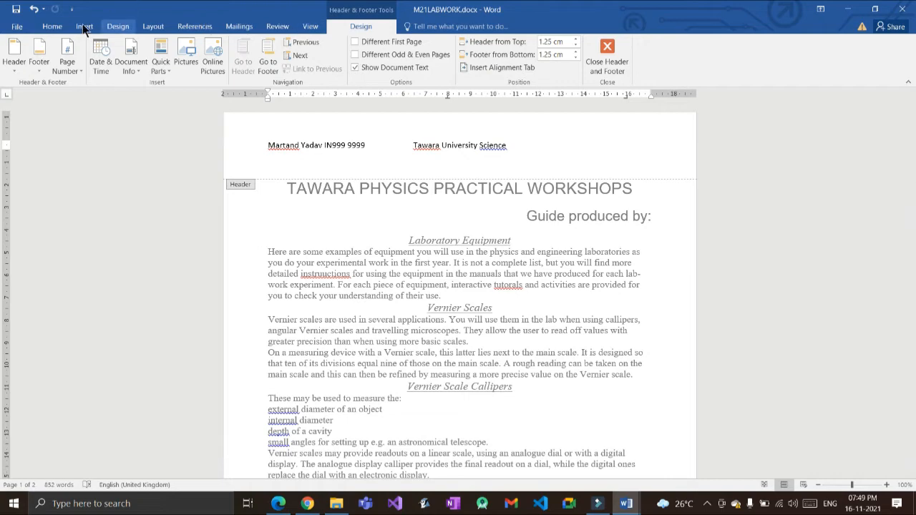
Step: Insert M21IMAGE.jpg from the Confidential Source Files March 2021 folder into the header
click(85, 27)
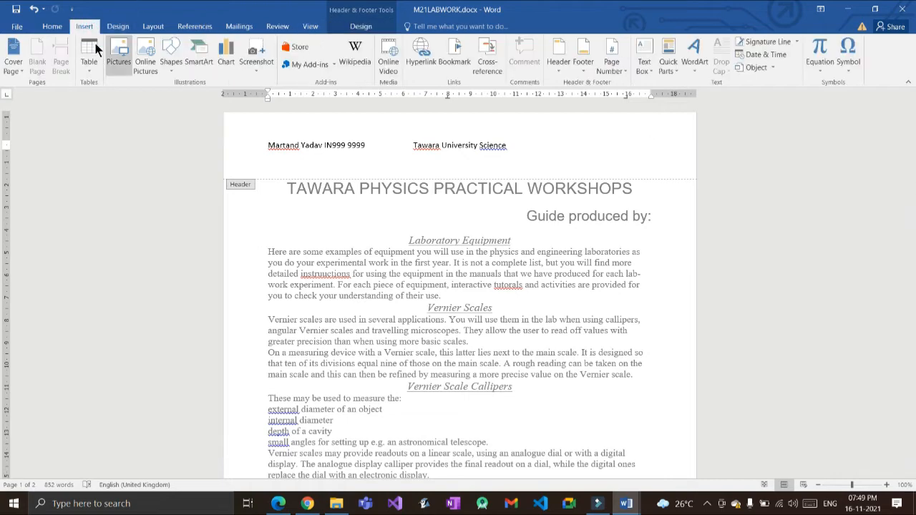
click(116, 54)
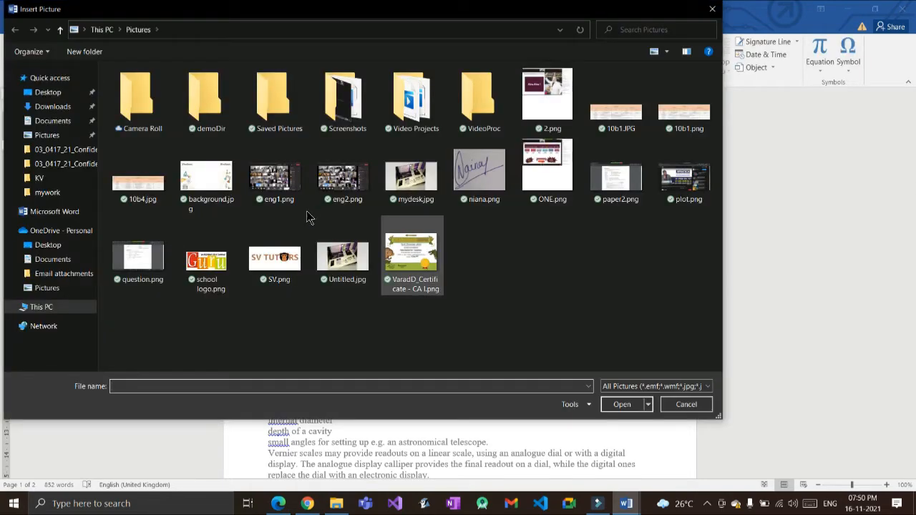
click(64, 163)
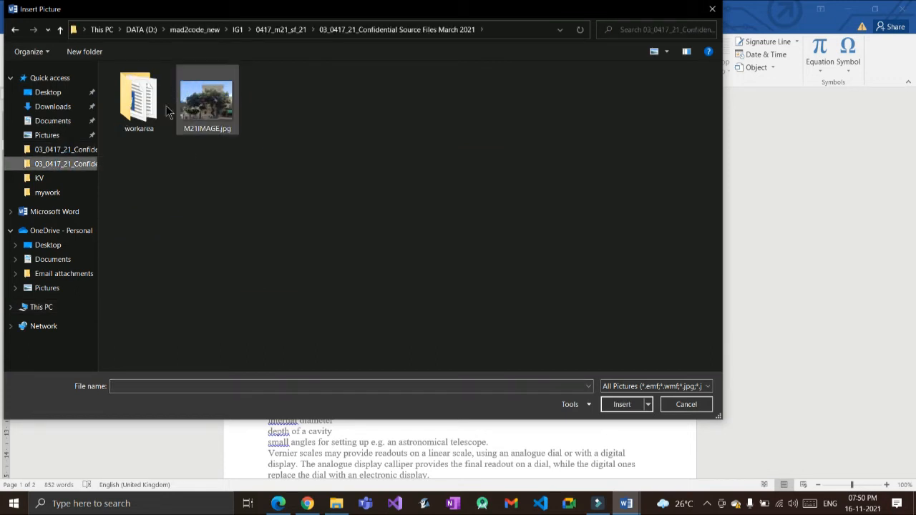
mouse_move(179, 95)
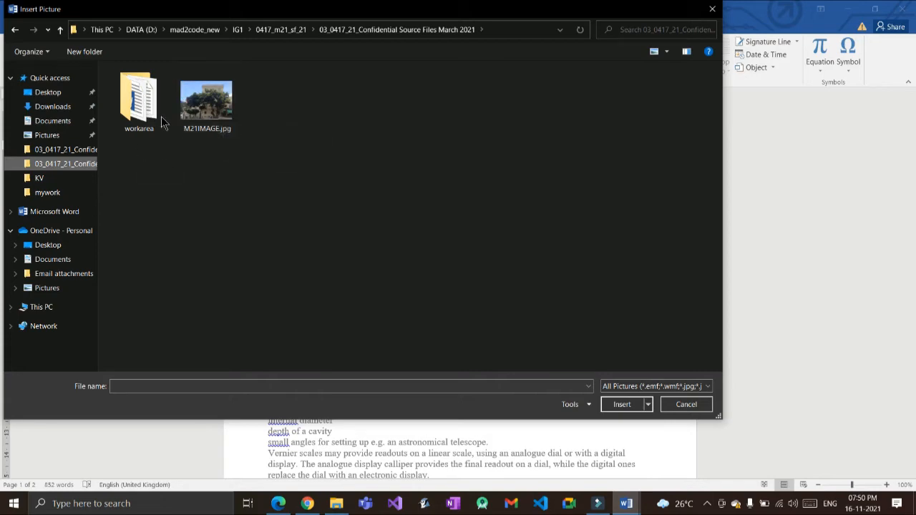
double_click(172, 93)
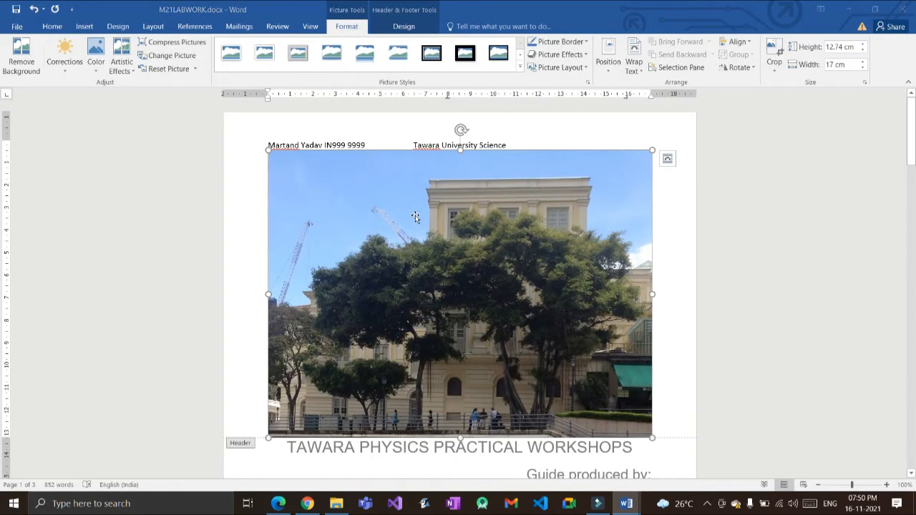
Step: Open the Layout dialog's Size settings for the 12.74 × 17 cm header photo
key(alt+Tab)
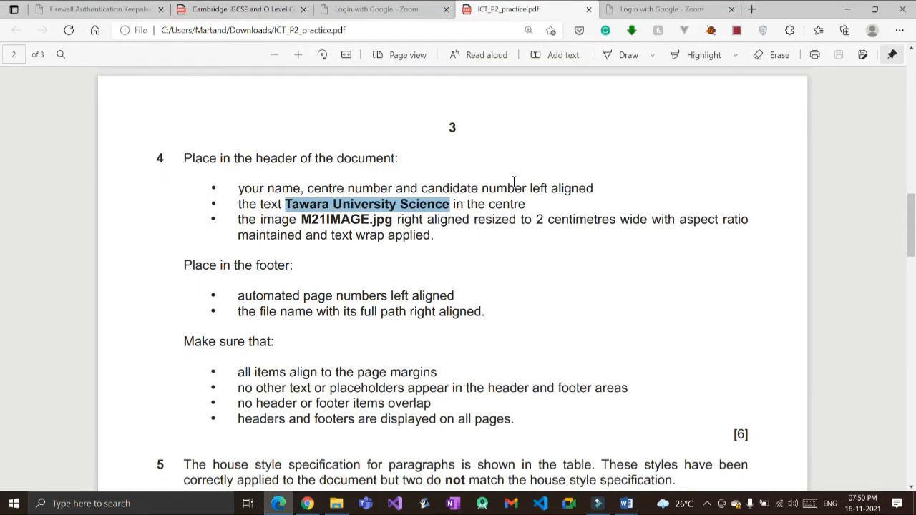
key(alt+Tab)
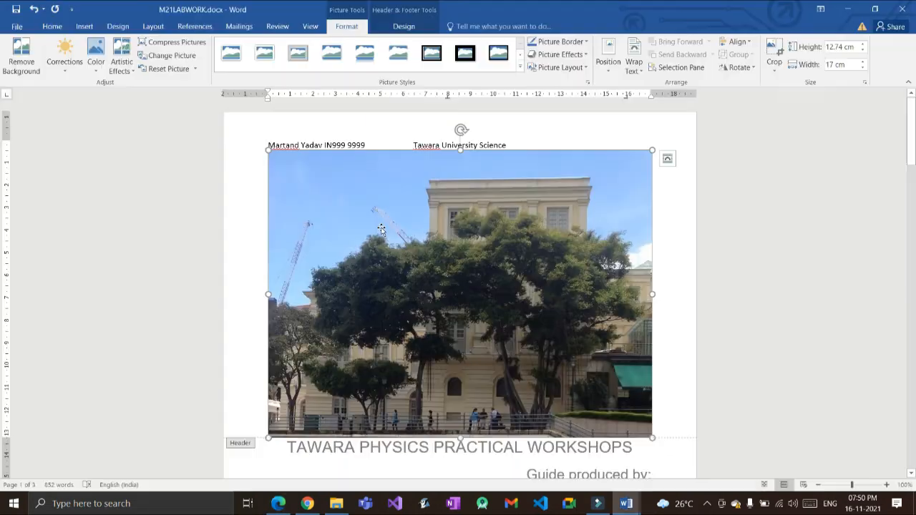
right_click(441, 271)
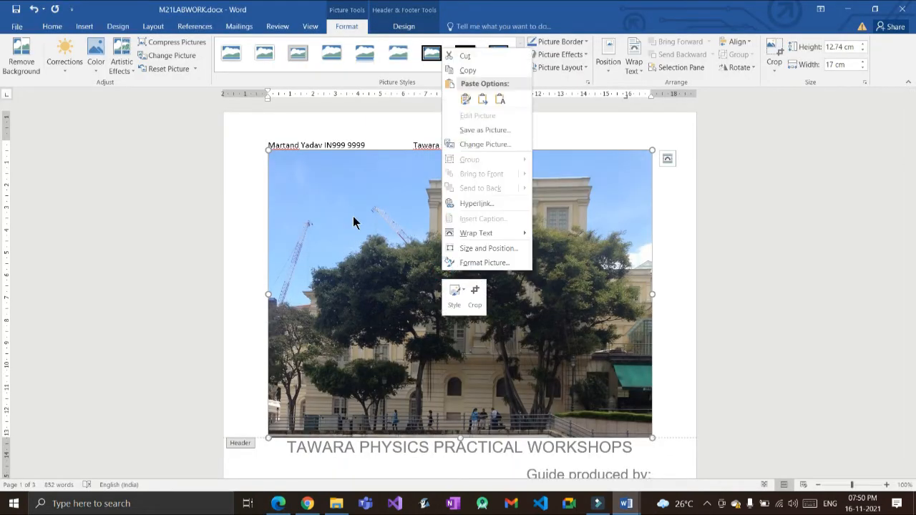
right_click(321, 240)
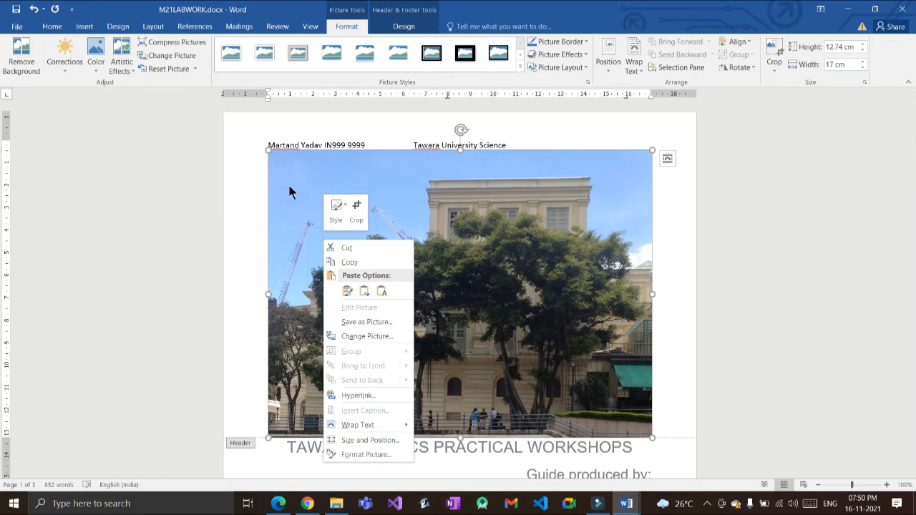
click(441, 208)
right_click(441, 208)
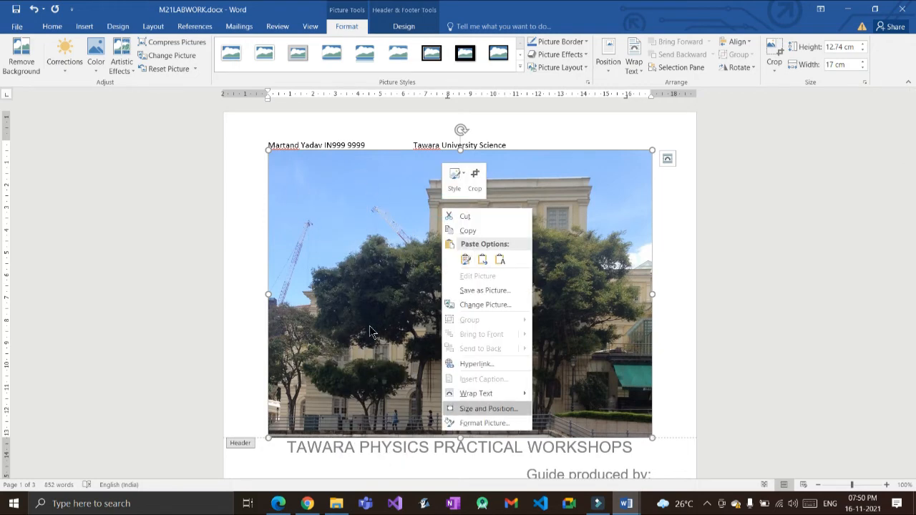
click(484, 409)
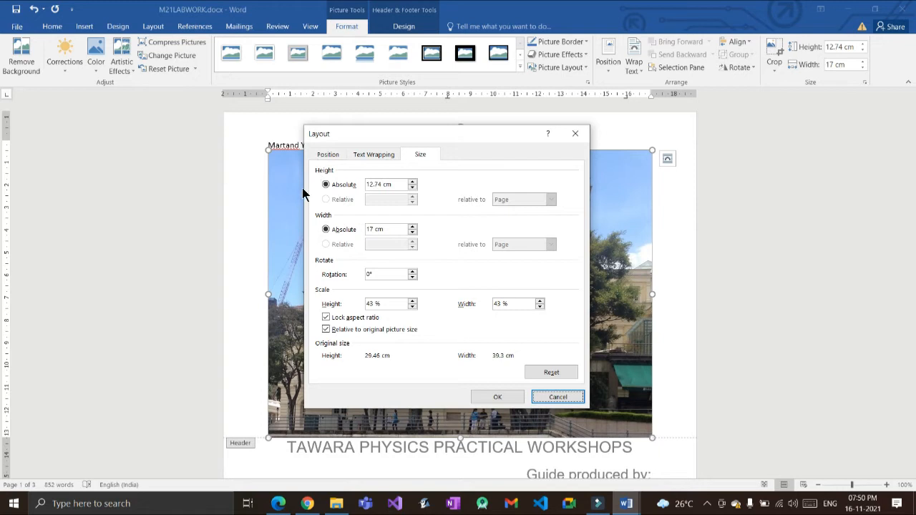
Step: Set the photo width to 2 cm with Square wrapping on the left side only
double_click(372, 229)
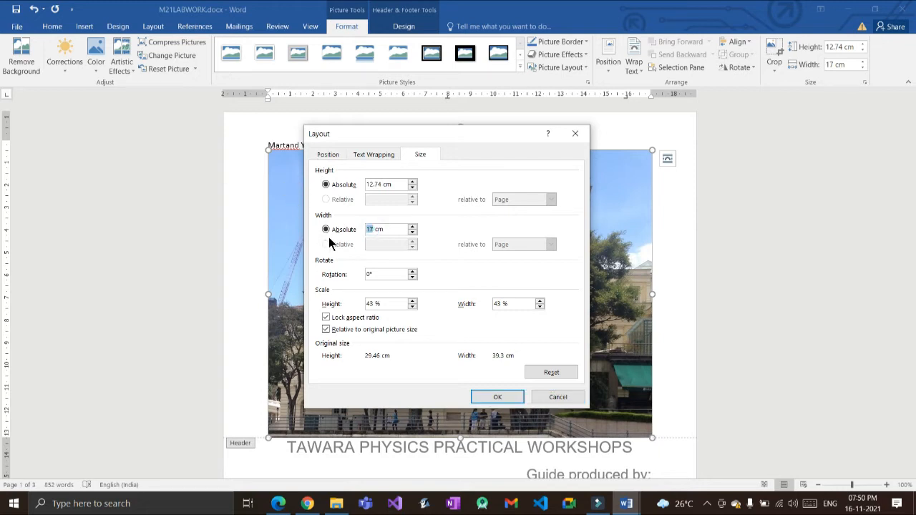
text(2)
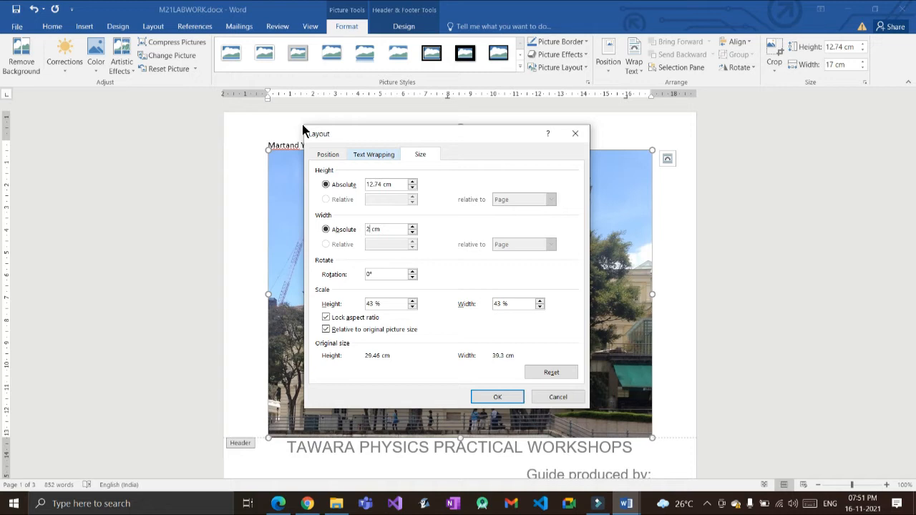
key(ctrl+shift+Tab)
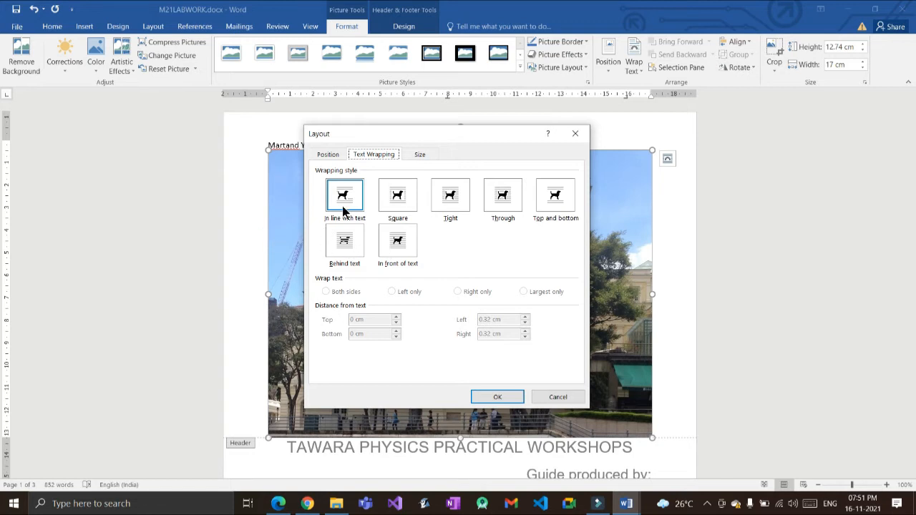
key(alt+q)
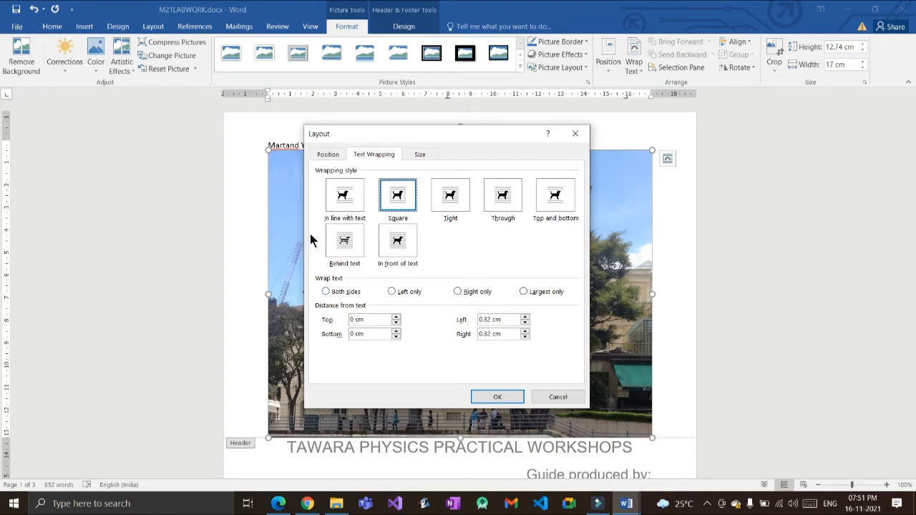
key(alt+l)
key(Return)
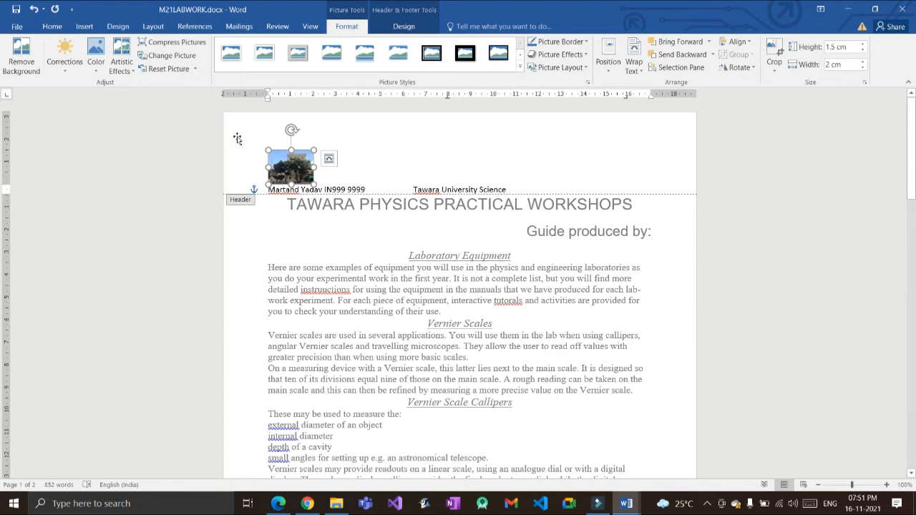
Step: Change the photo's text wrapping to the right side only
right_click(296, 170)
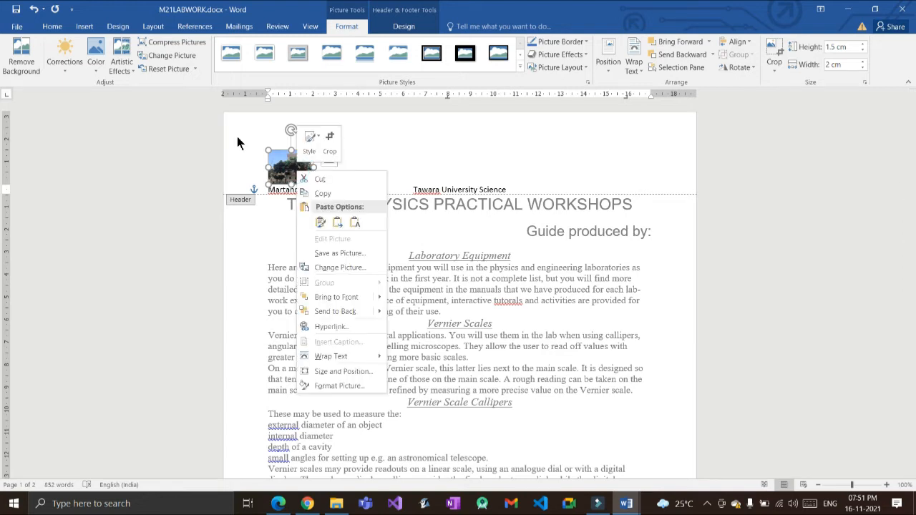
click(318, 372)
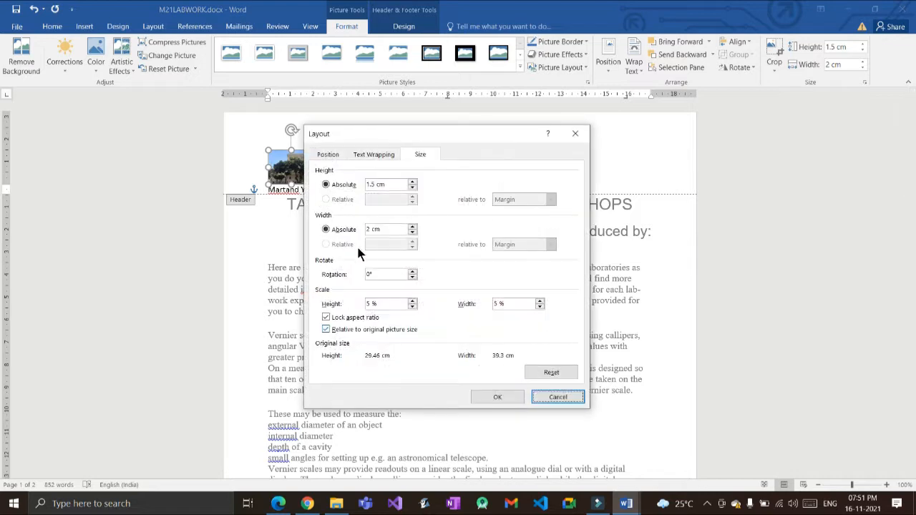
click(374, 154)
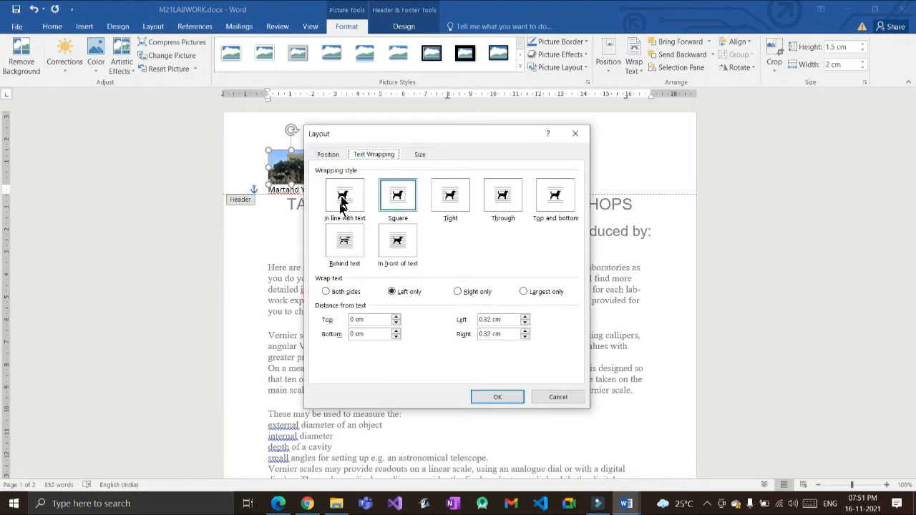
click(458, 292)
key(Return)
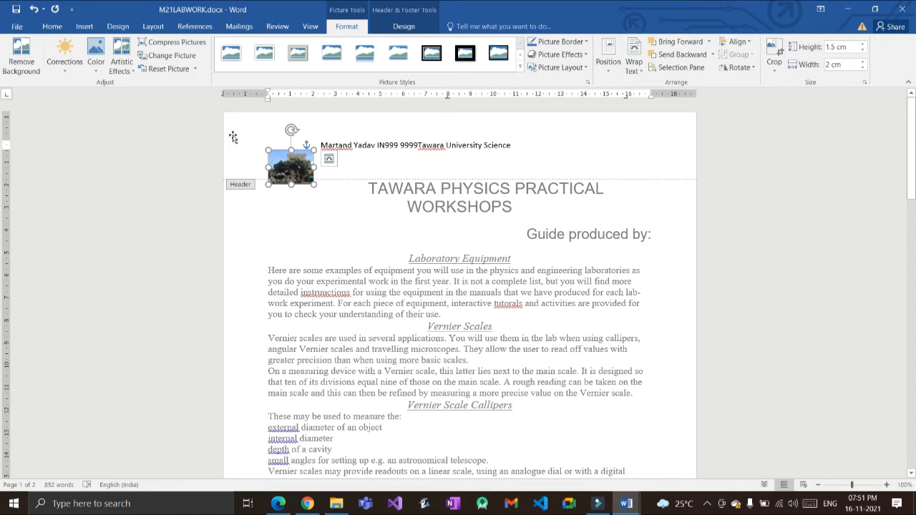
Step: Move the small header photo to the header's right margin
right_click(291, 168)
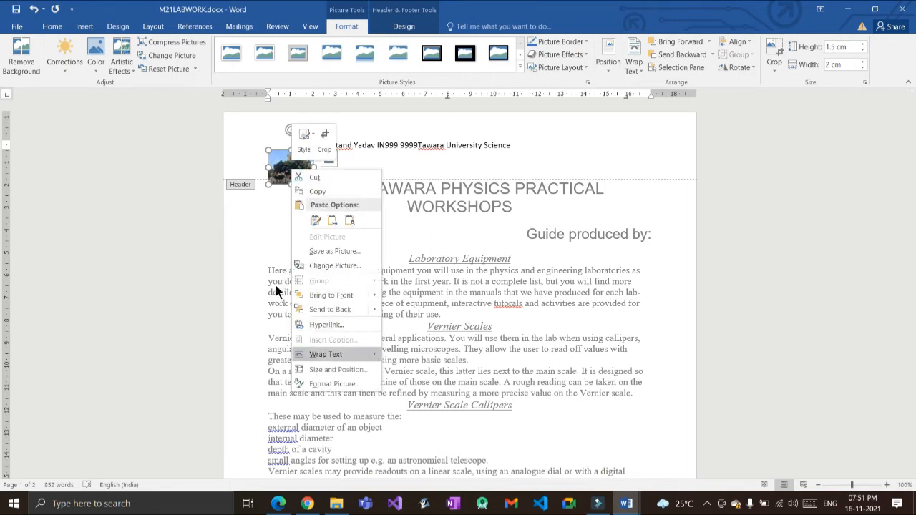
click(343, 354)
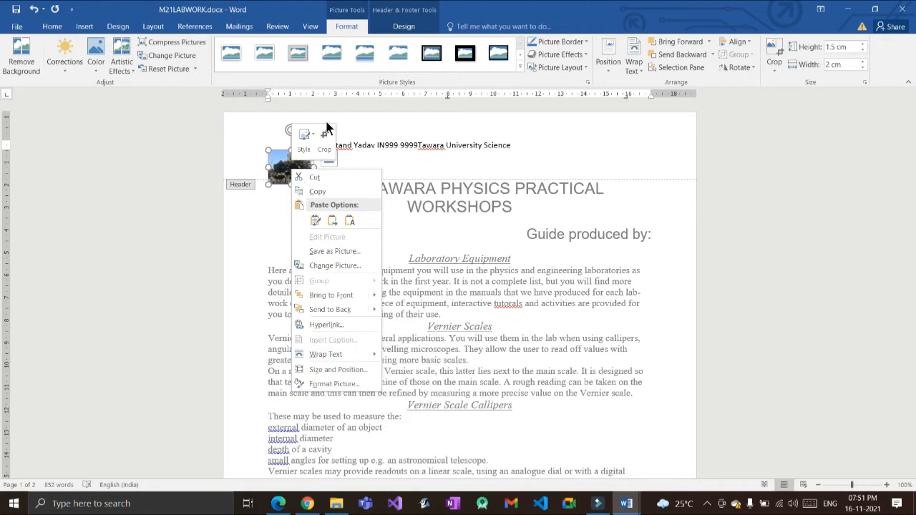
click(407, 158)
drag(296, 164, 634, 155)
drag(509, 126, 509, 125)
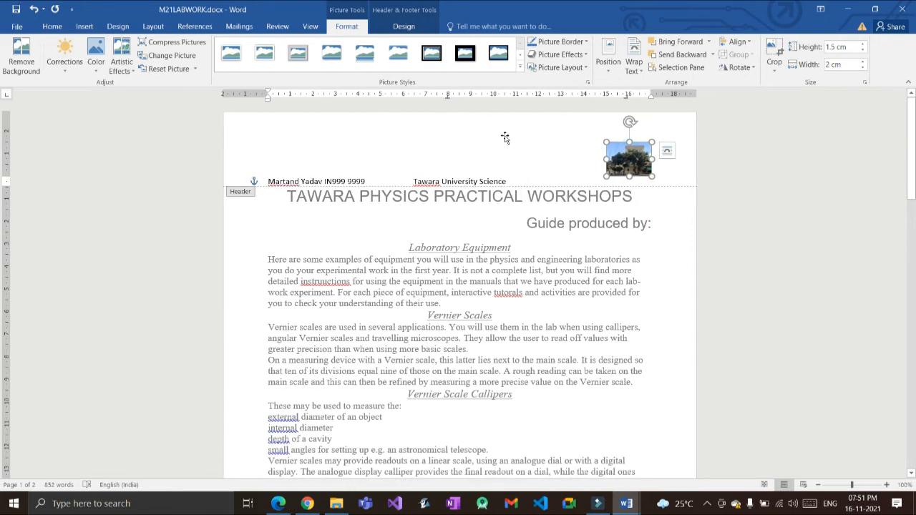
Step: Set the moved photo's text wrapping to the left side only
right_click(632, 170)
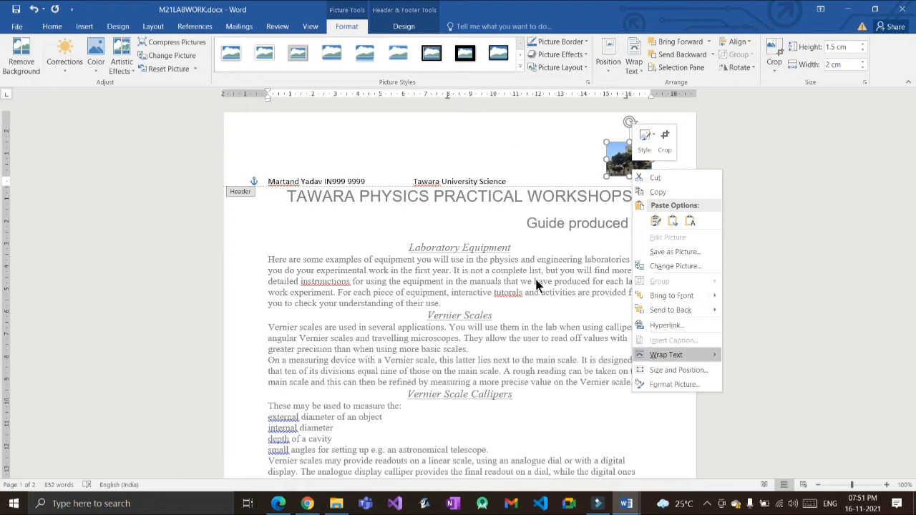
mouse_move(666, 354)
click(678, 370)
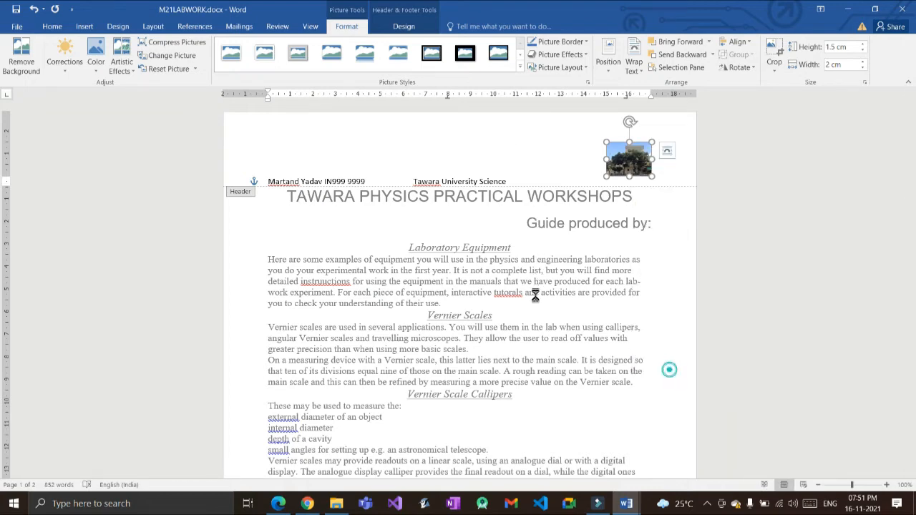
click(374, 153)
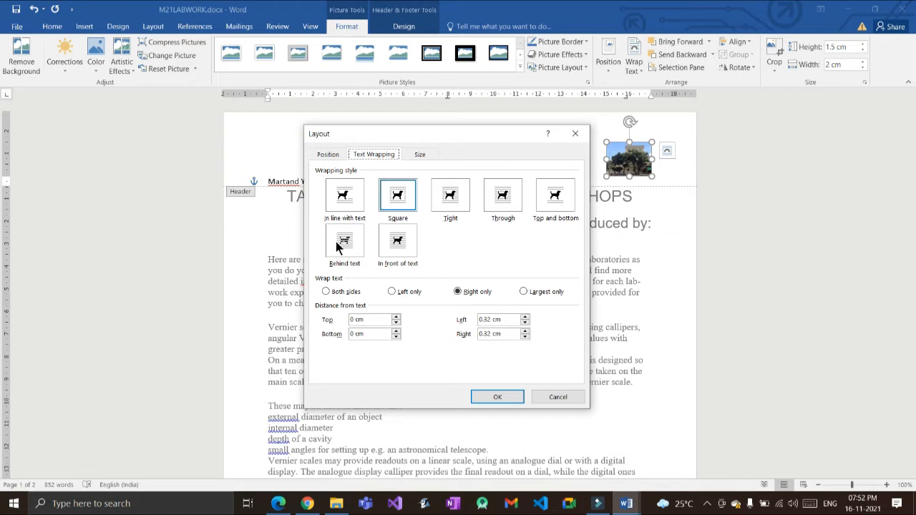
click(392, 291)
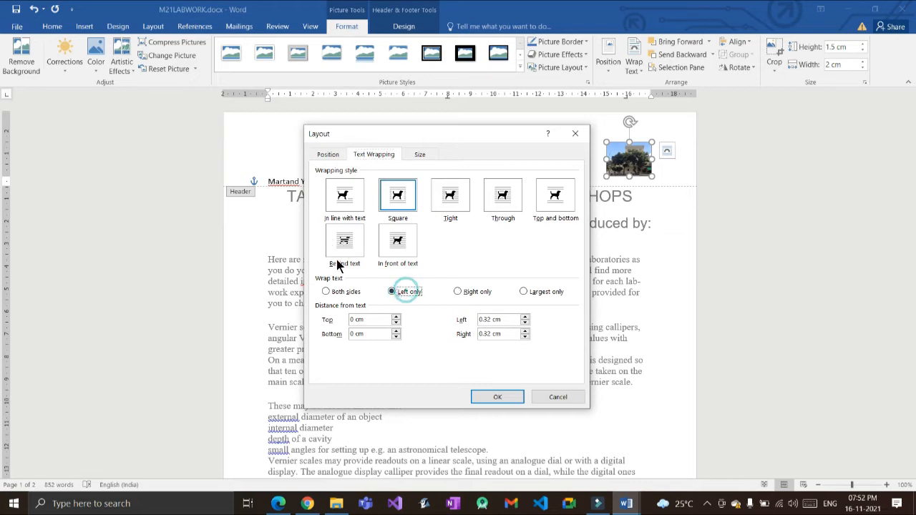
click(497, 396)
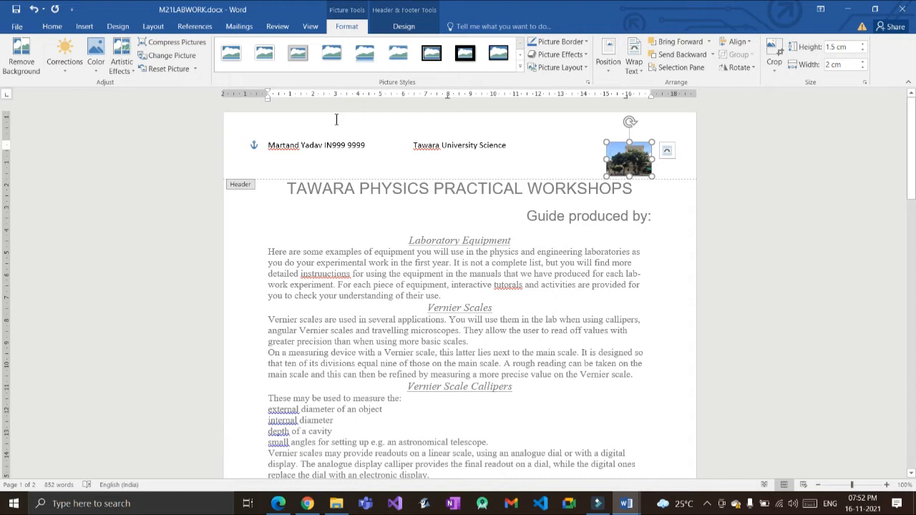
Step: Add a Plain Number 1 page number at the bottom of each page's footer
drag(347, 145, 600, 145)
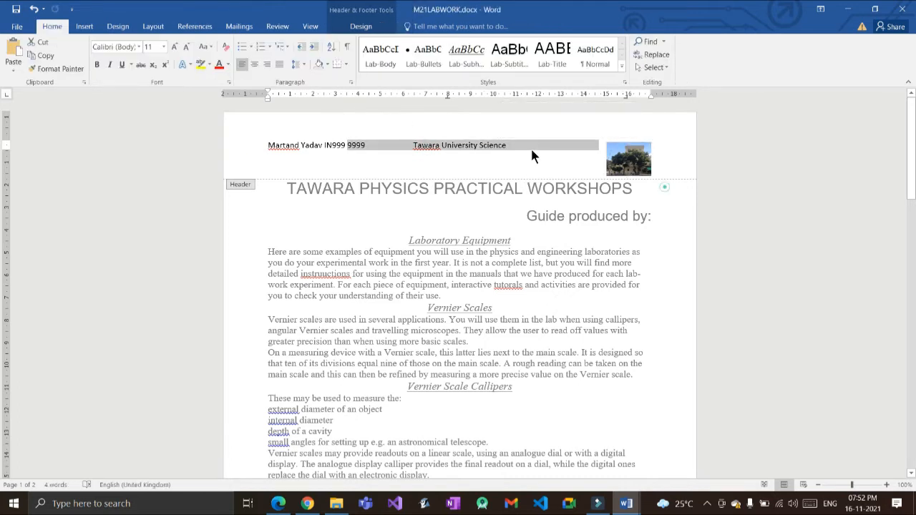
double_click(470, 179)
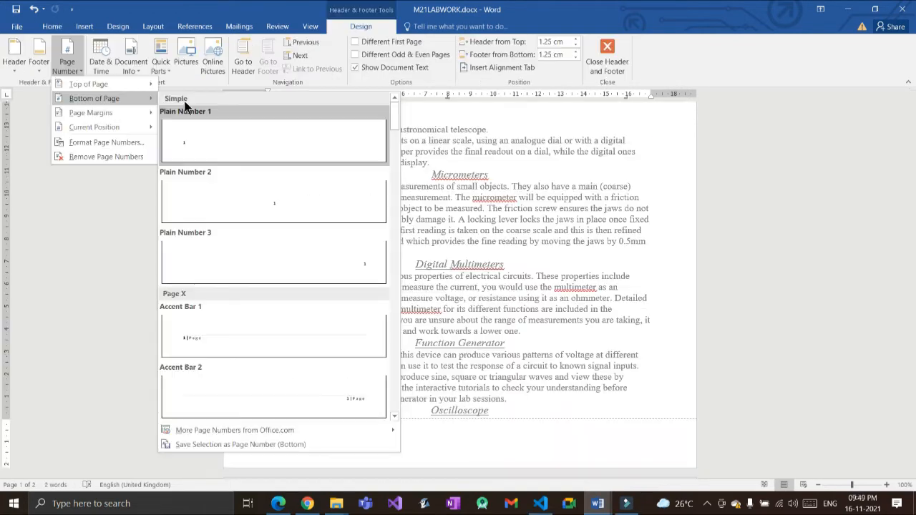
click(231, 127)
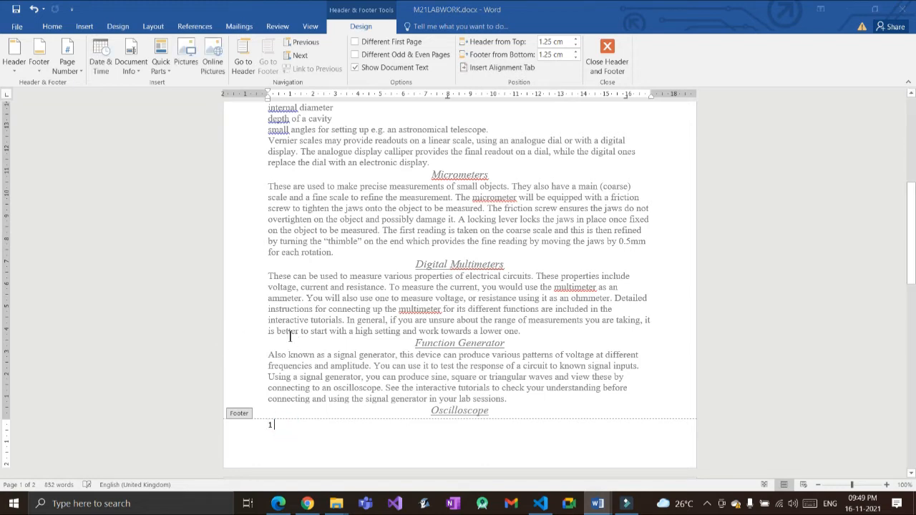
key(alt+Tab)
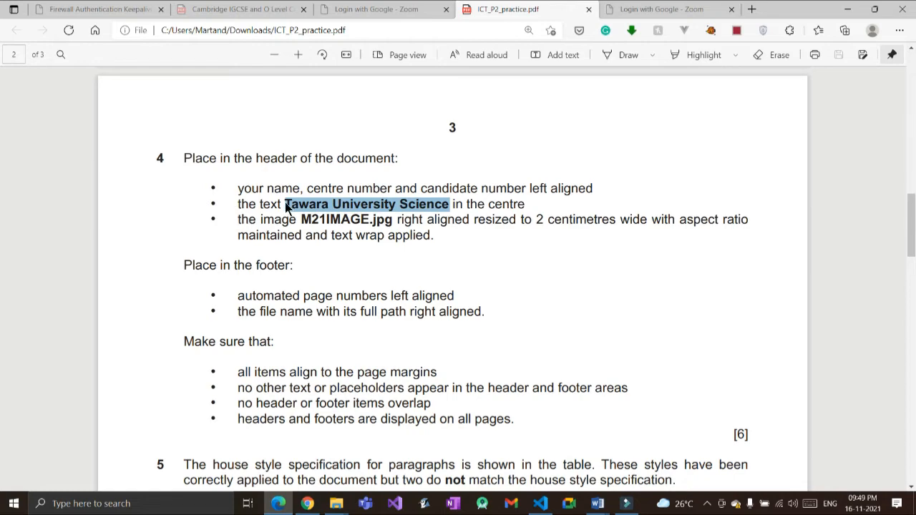
Step: Go back to M21LABWORK.docx in Word after re-reading the PDF's footer instructions
key(alt+Tab)
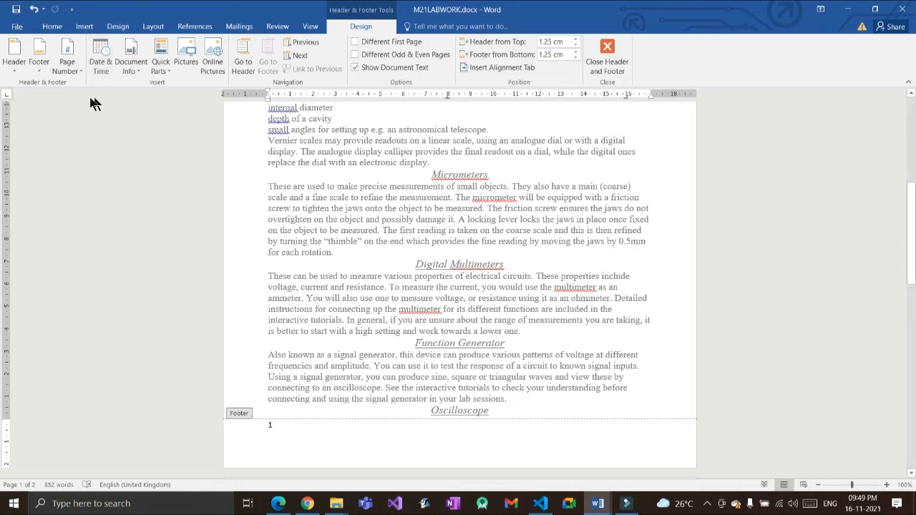
Step: Insert a FileName field with its full path into the footer after page number 1
click(80, 27)
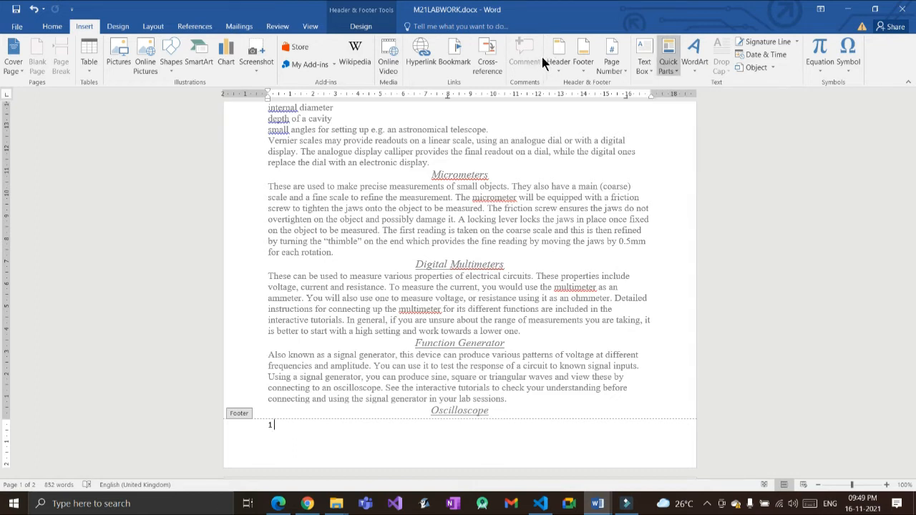
click(668, 61)
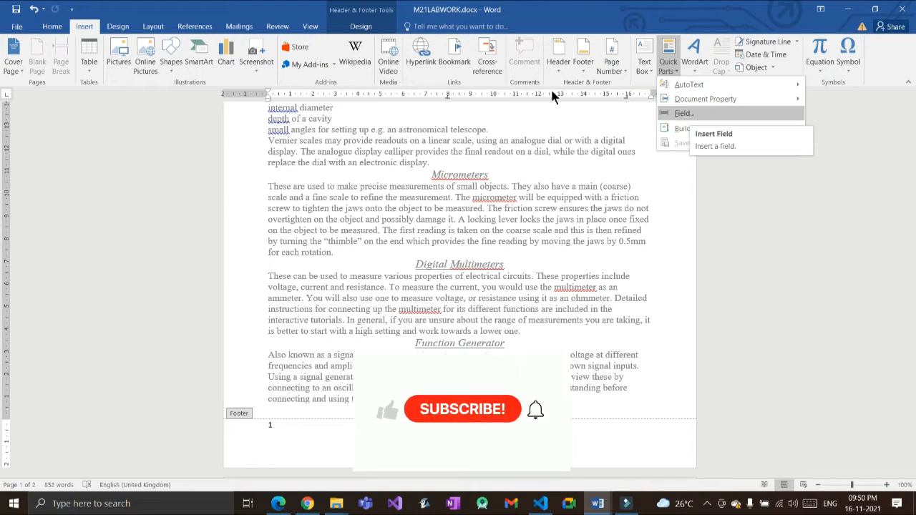
click(684, 113)
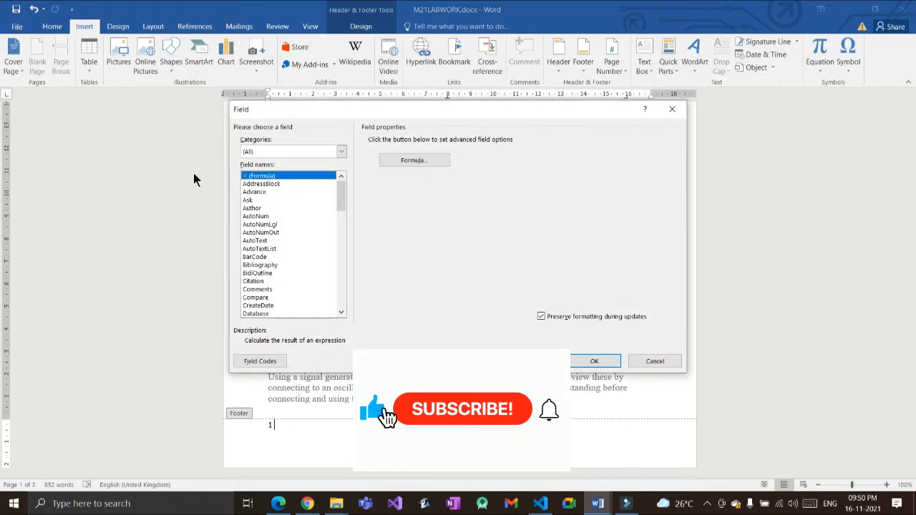
scroll(234, 186, down, 3)
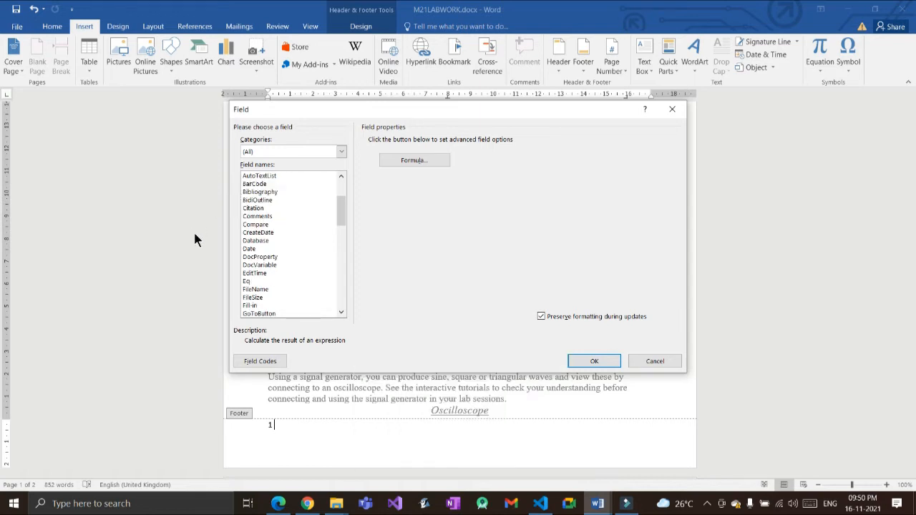
key(f)
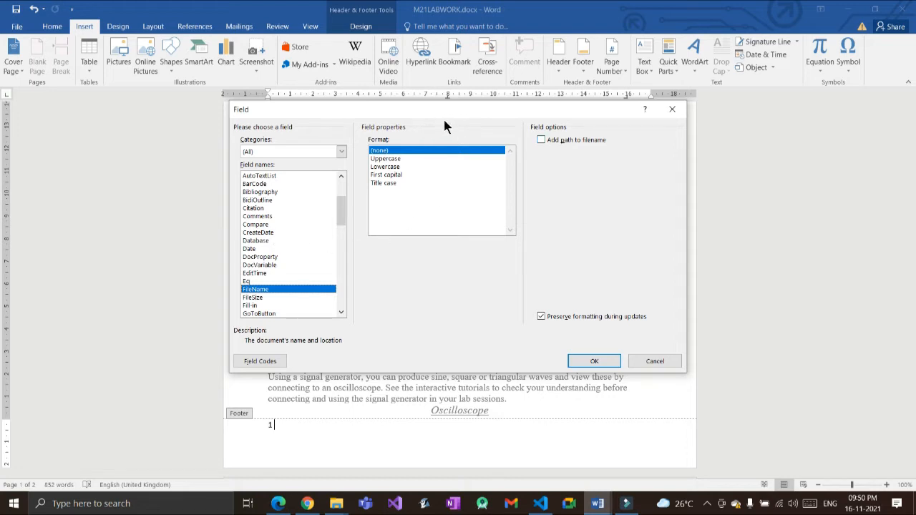
click(541, 139)
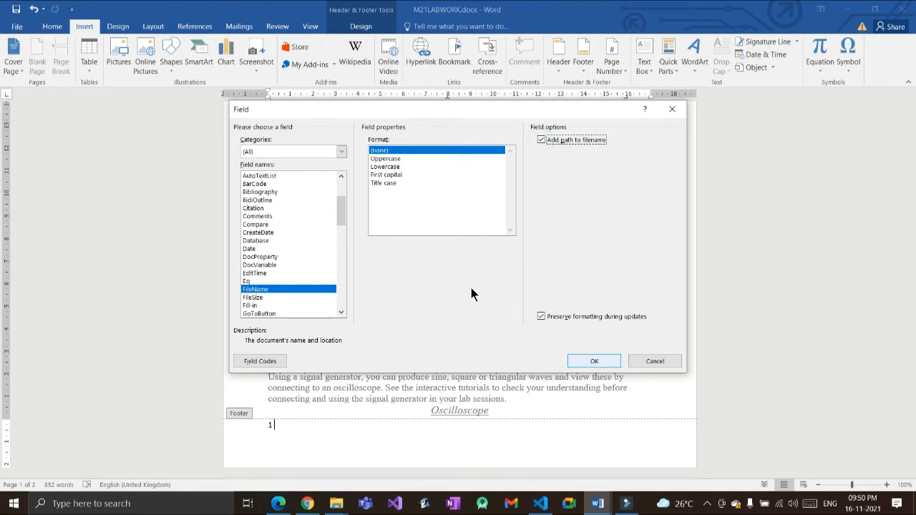
key(Return)
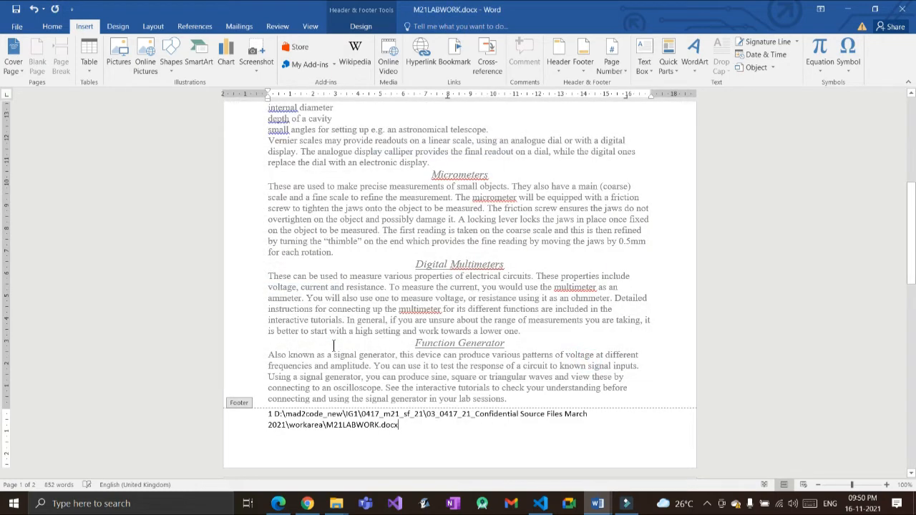
Step: Right-align the footer's file path, then left-align the page number 1 again
drag(415, 426, 222, 332)
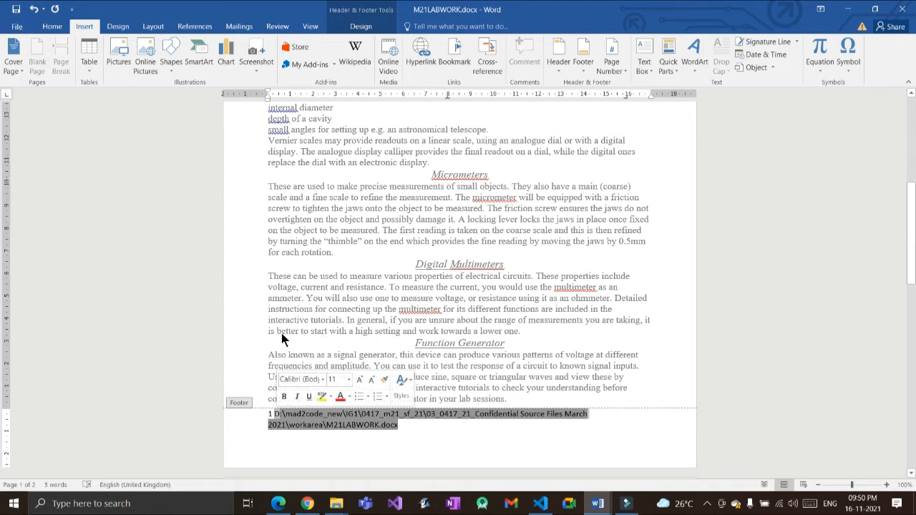
click(52, 27)
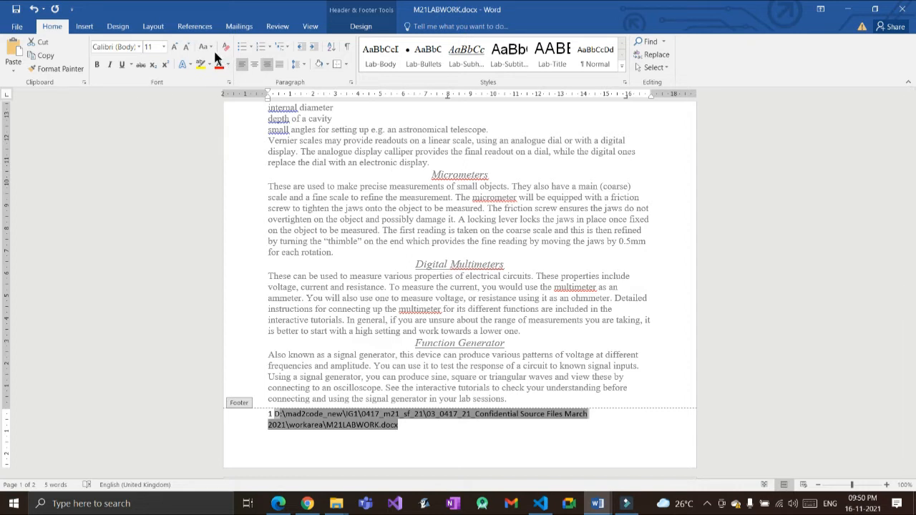
click(267, 64)
click(390, 438)
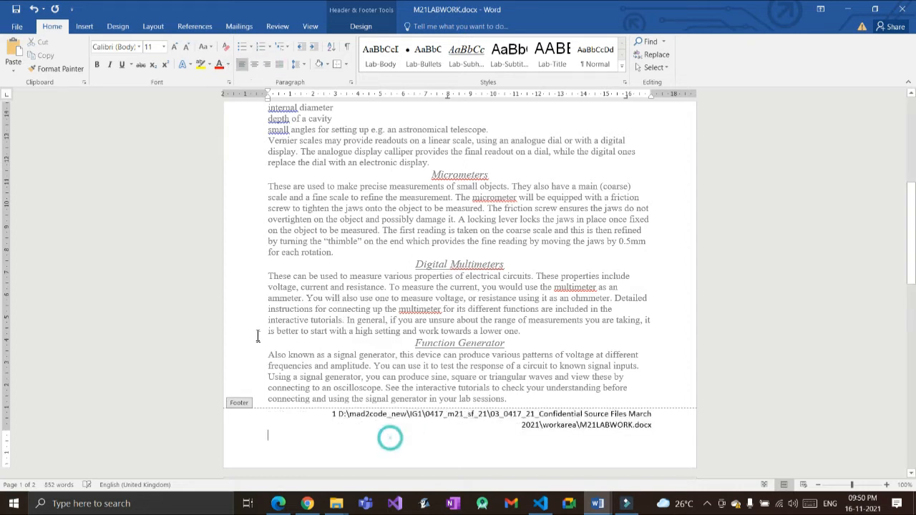
double_click(333, 414)
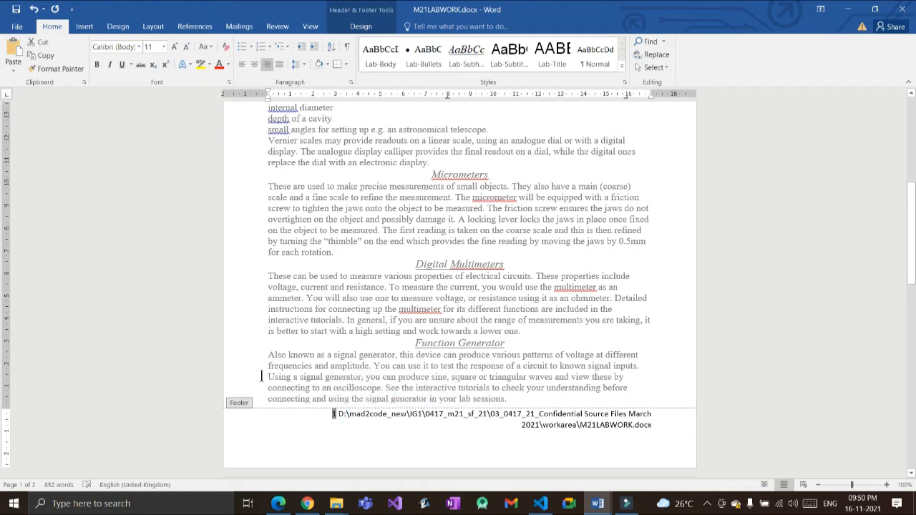
click(242, 64)
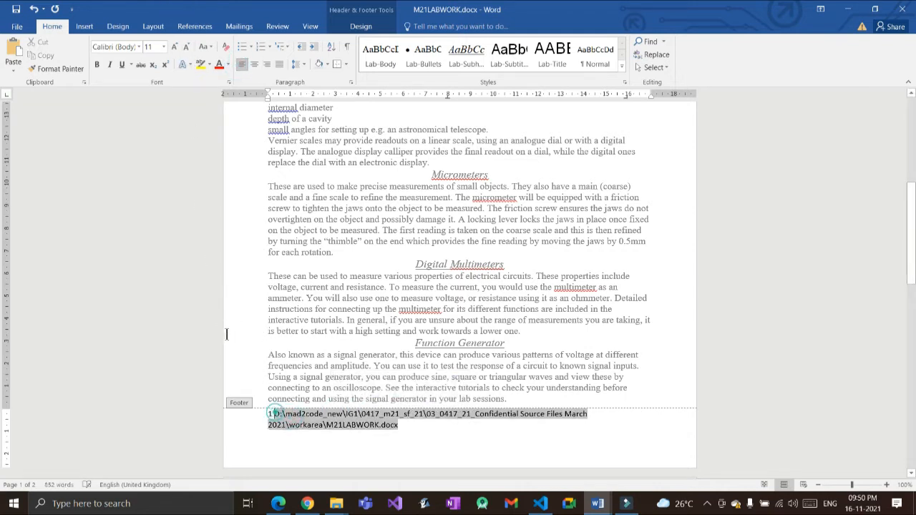
Step: Select the whole footer line, right-align it, and close footer editing
click(275, 414)
click(298, 428)
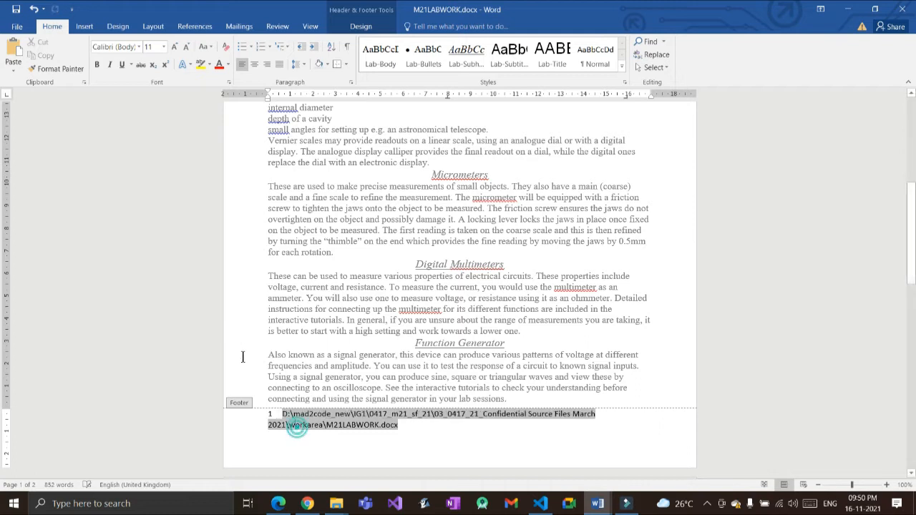
click(305, 444)
drag(281, 415, 414, 422)
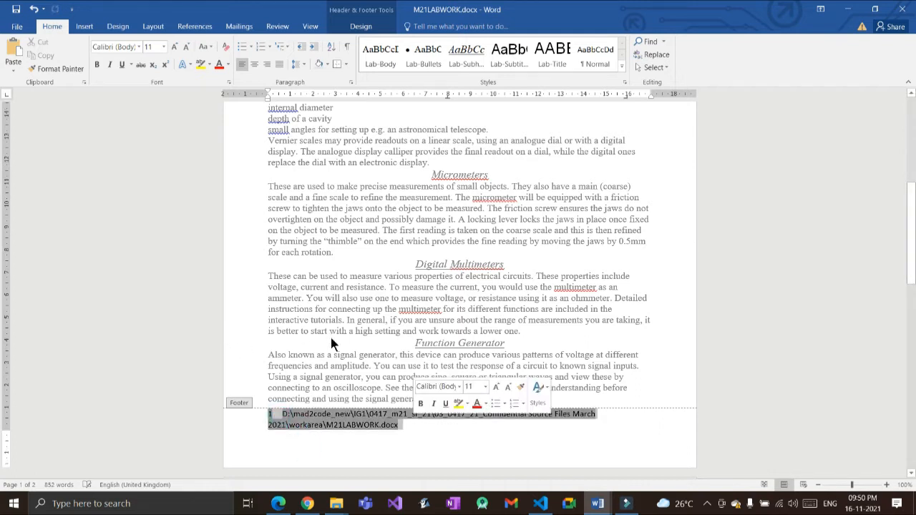
click(413, 423)
click(340, 421)
click(285, 411)
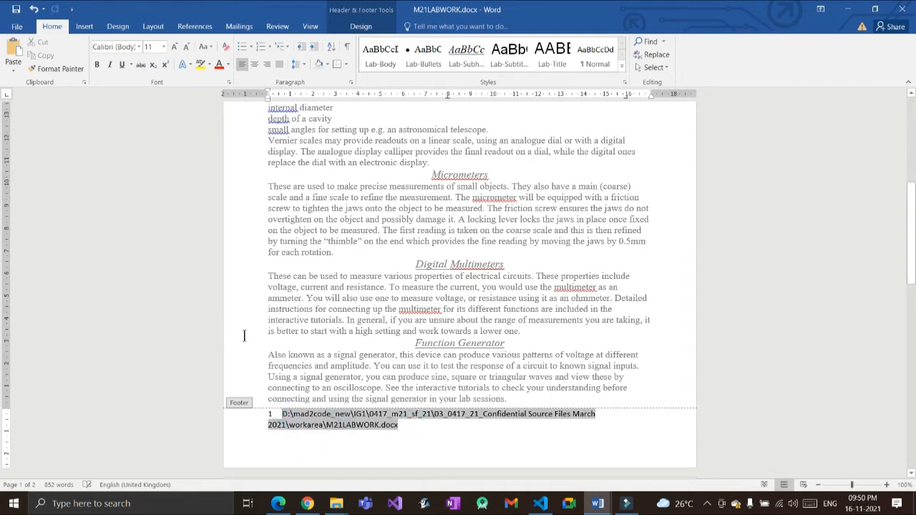
click(306, 421)
click(321, 443)
click(317, 428)
triple_click(283, 413)
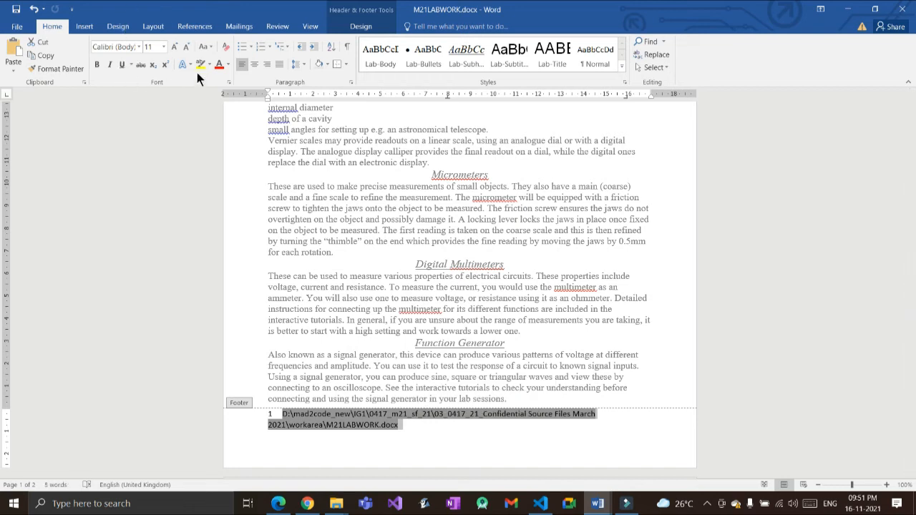
click(266, 64)
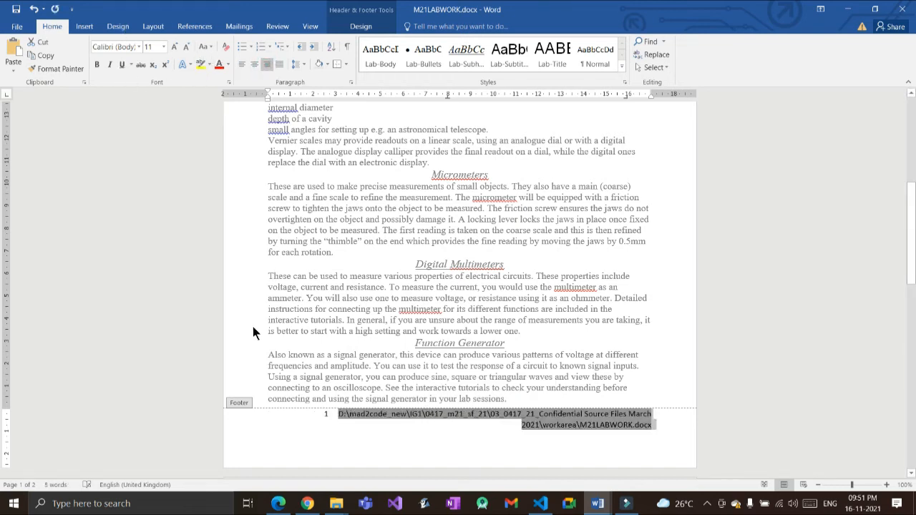
key(Left)
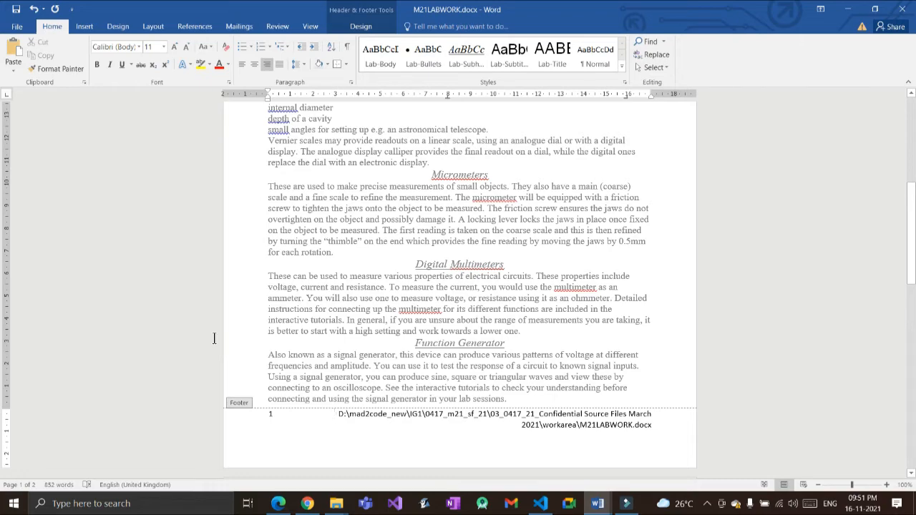
double_click(303, 298)
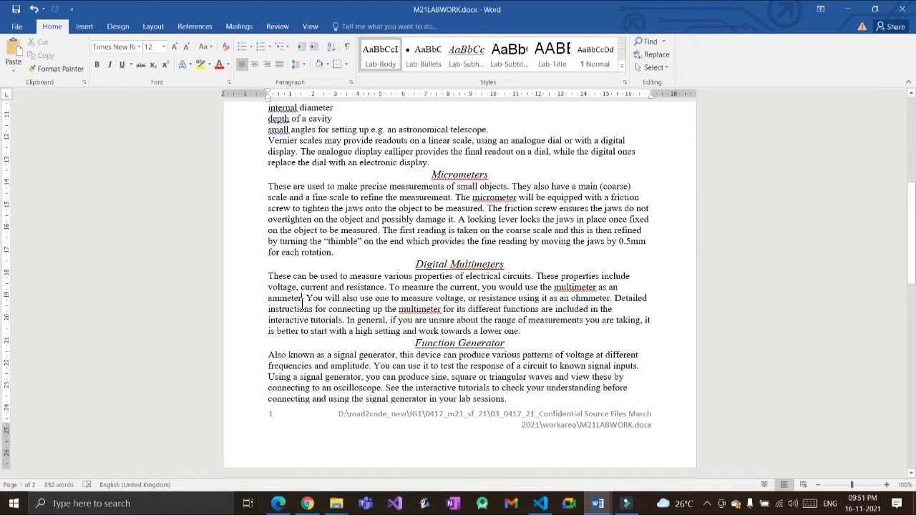
Step: Check the header and footer on both pages against the practice paper's requirements
scroll(303, 298, down, 15)
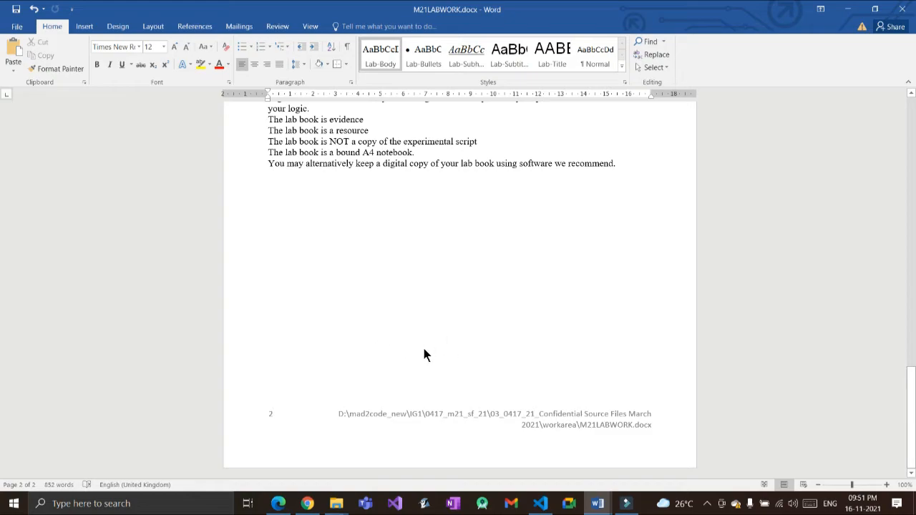
scroll(341, 308, up, 7)
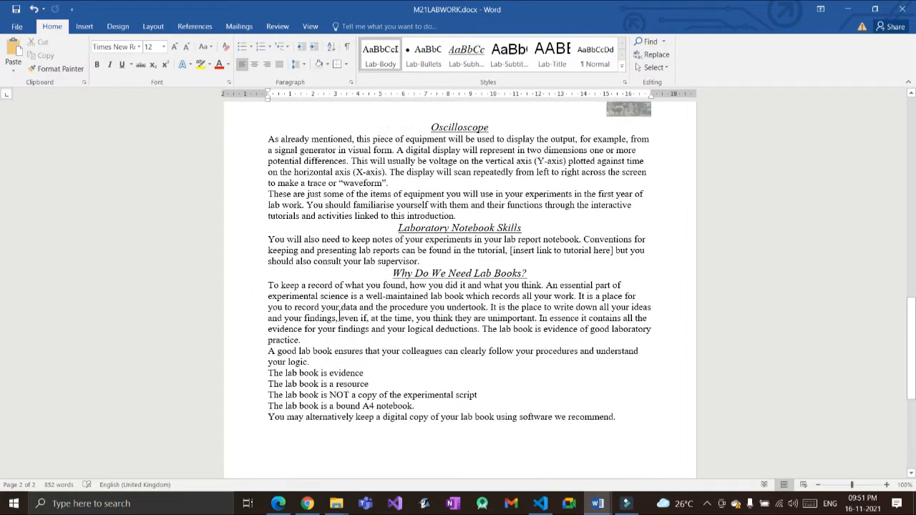
scroll(339, 316, up, 10)
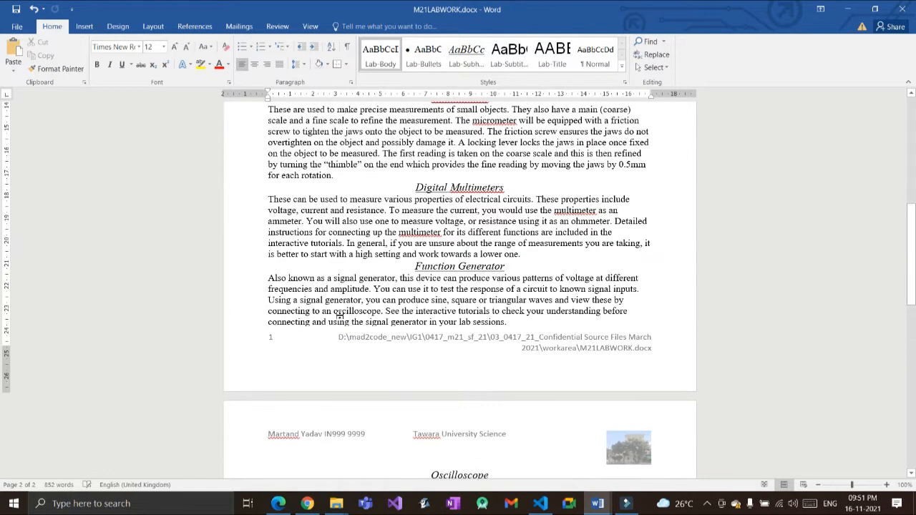
key(alt+Tab)
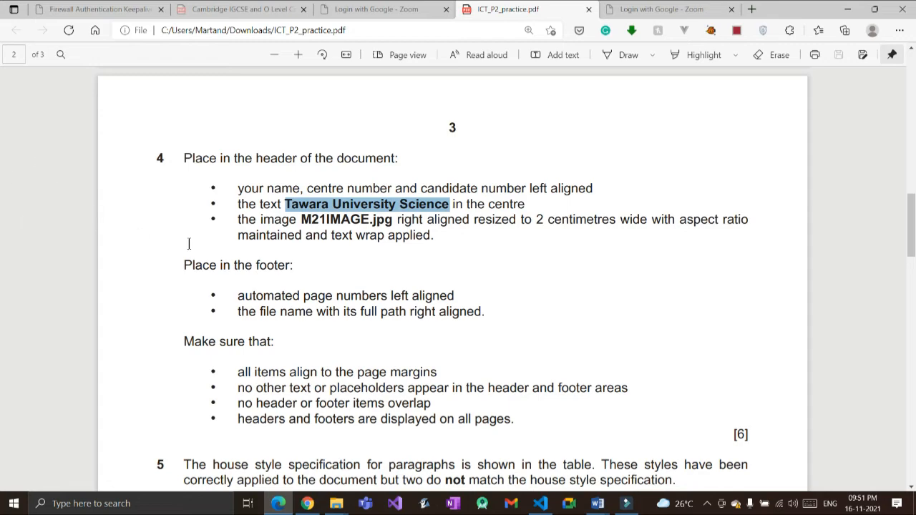
scroll(241, 262, down, 4)
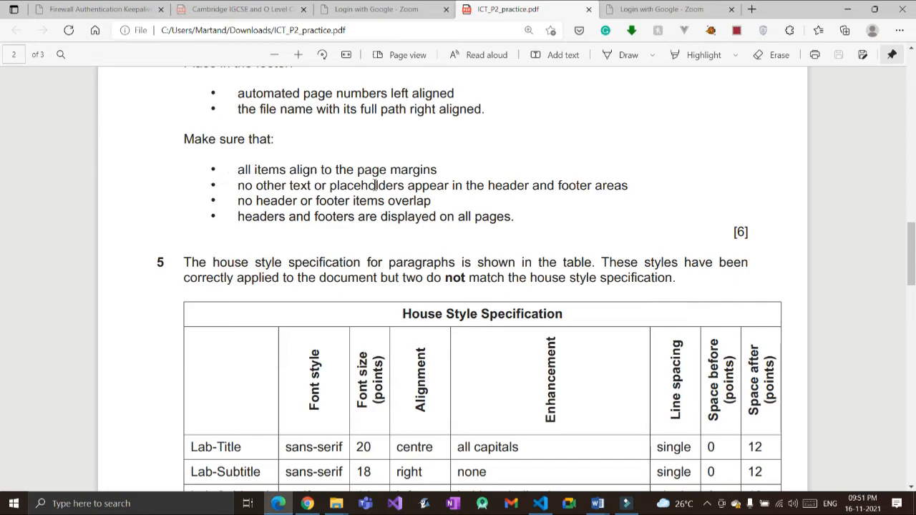
key(alt+Tab)
scroll(348, 248, up, 15)
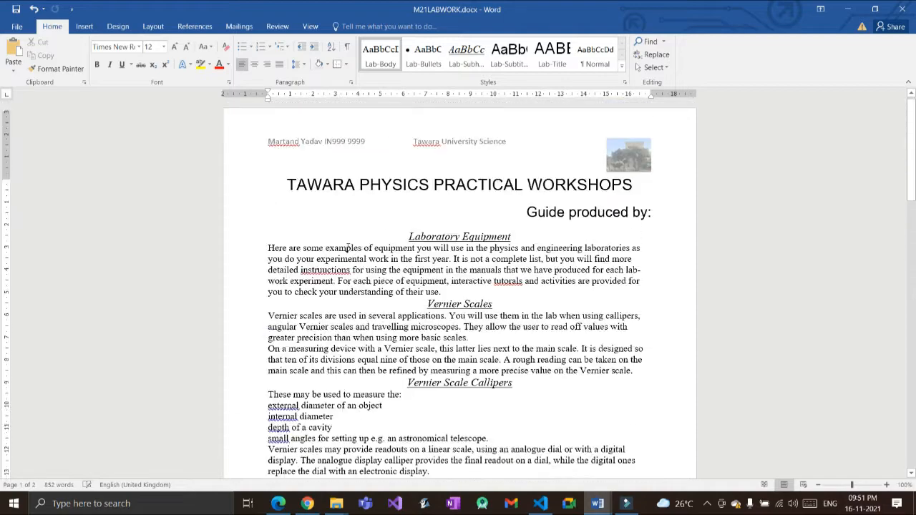
scroll(415, 205, down, 10)
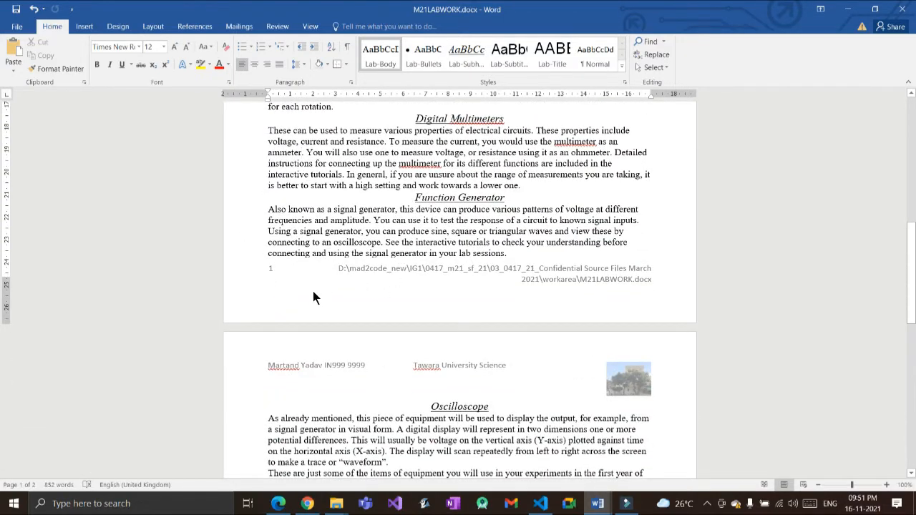
scroll(313, 291, down, 3)
Step: Scroll the practice paper PDF to question 5's House Style Specification table
key(alt+Tab)
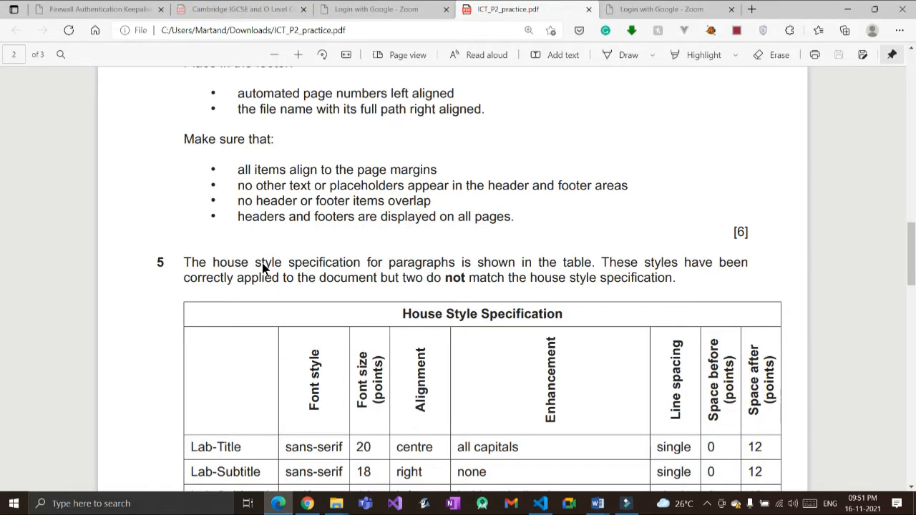
scroll(262, 263, down, 3)
scroll(129, 228, up, 3)
scroll(275, 259, down, 1)
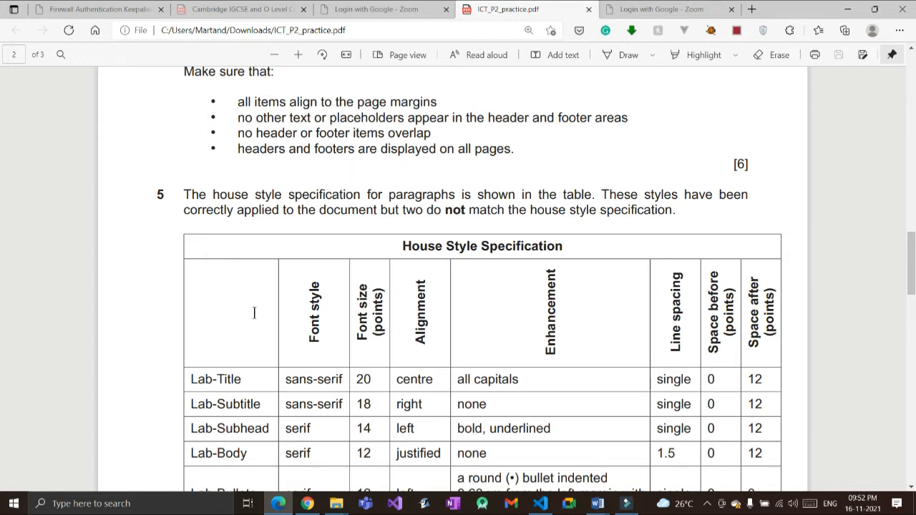
Step: Back in M21LABWORK.docx, expand the style gallery to review the Lab-Body, Lab-Subhead, Lab-Subtitle and Lab-Title styles
scroll(252, 317, down, 2)
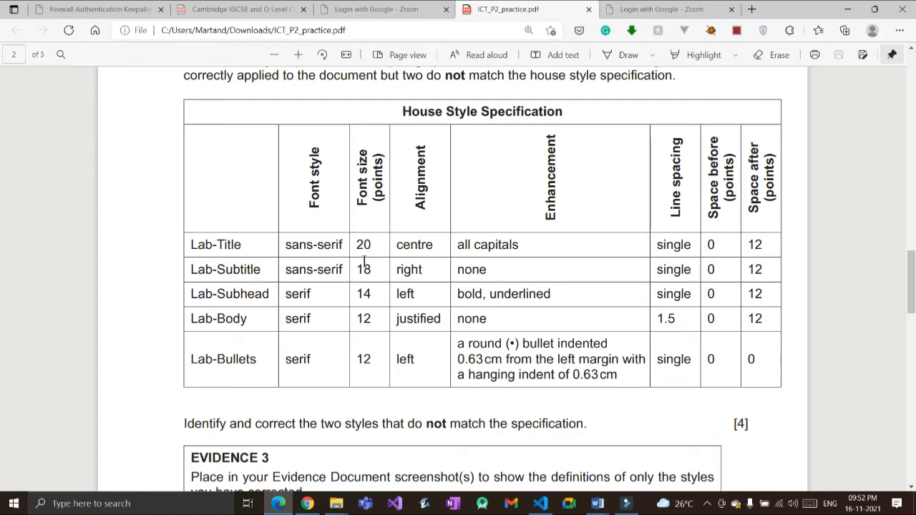
key(alt+Tab)
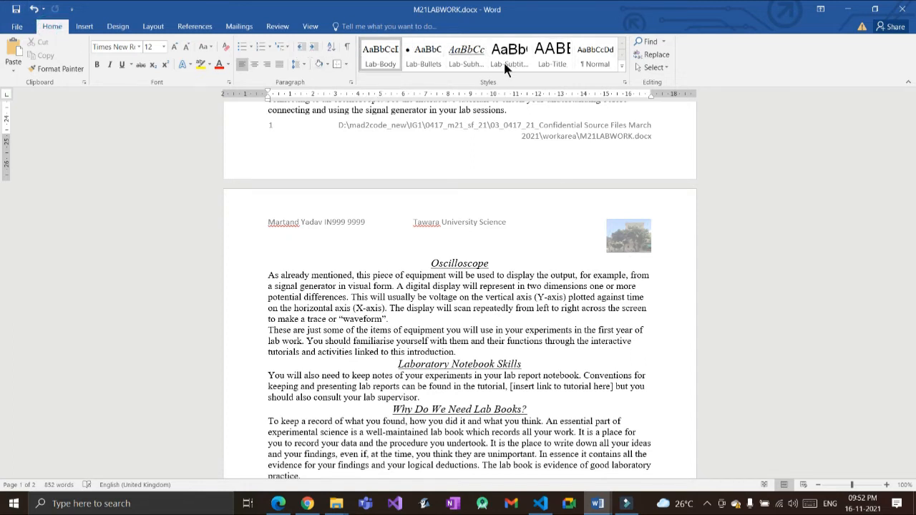
click(624, 83)
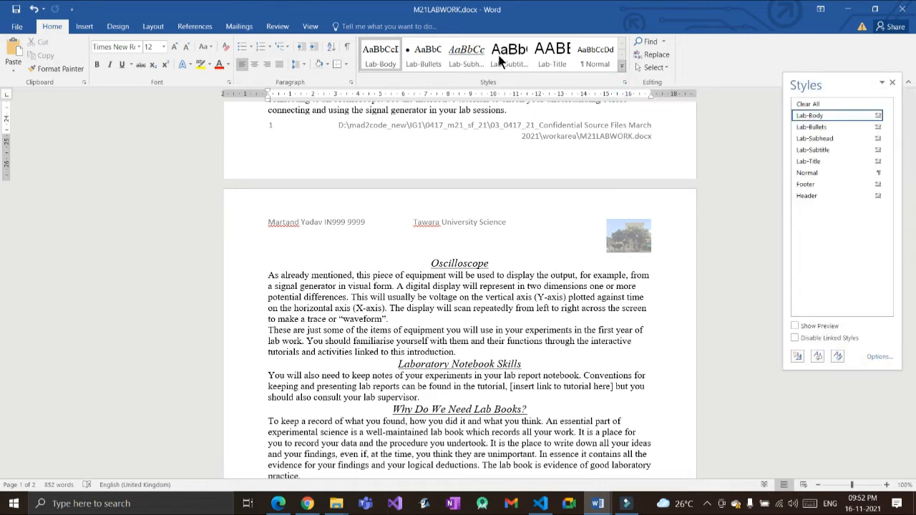
click(622, 67)
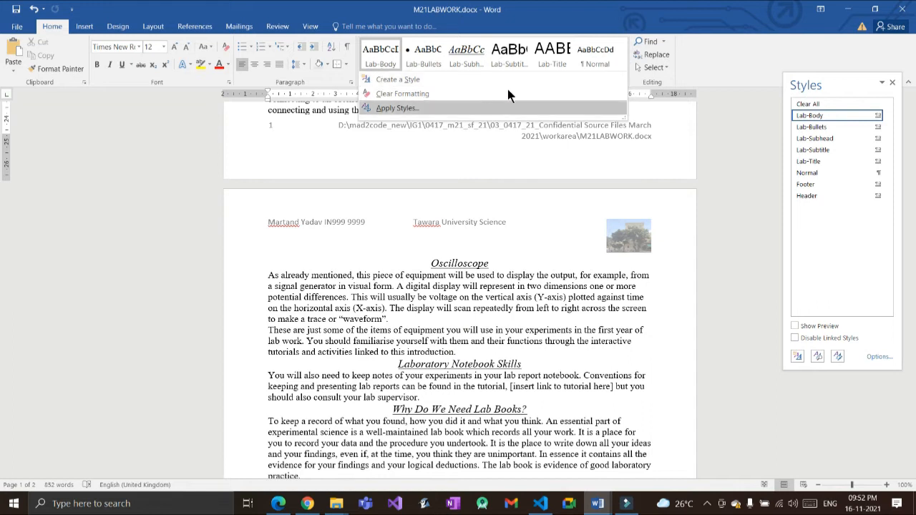
click(730, 69)
click(893, 83)
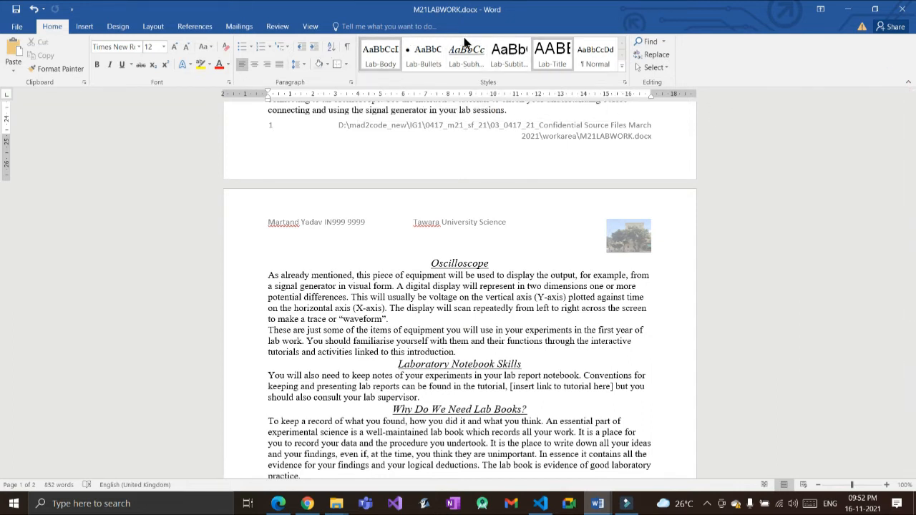
key(alt+Tab)
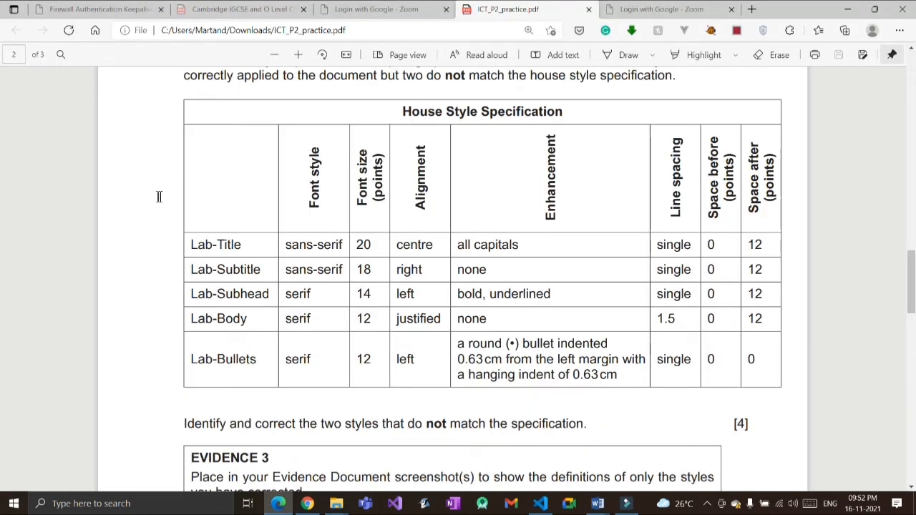
key(alt+Tab)
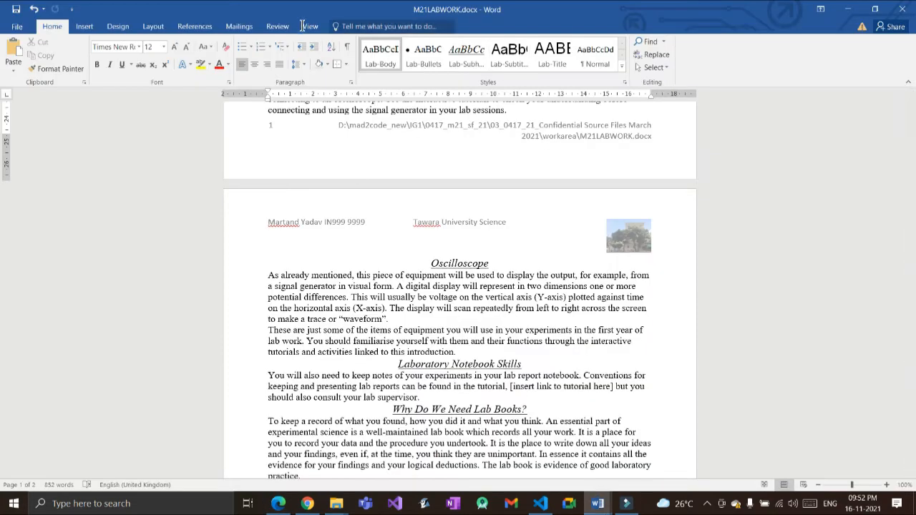
right_click(548, 48)
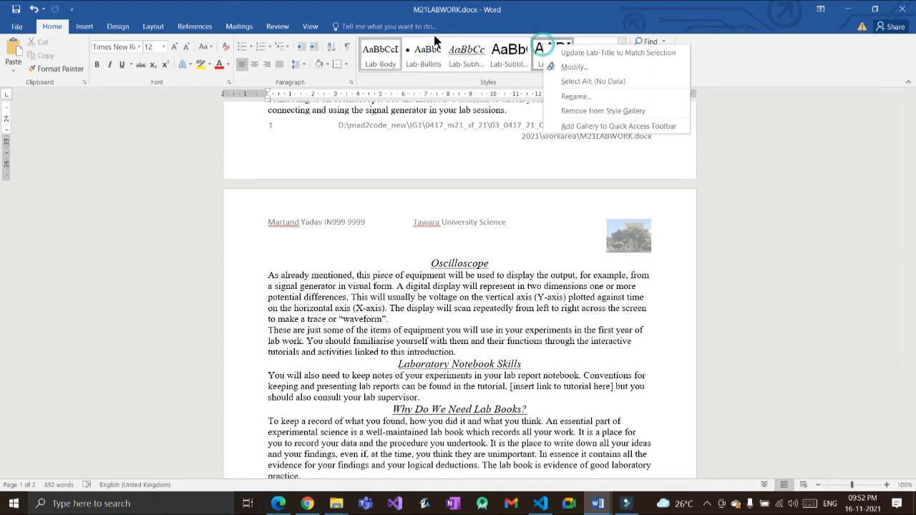
click(566, 66)
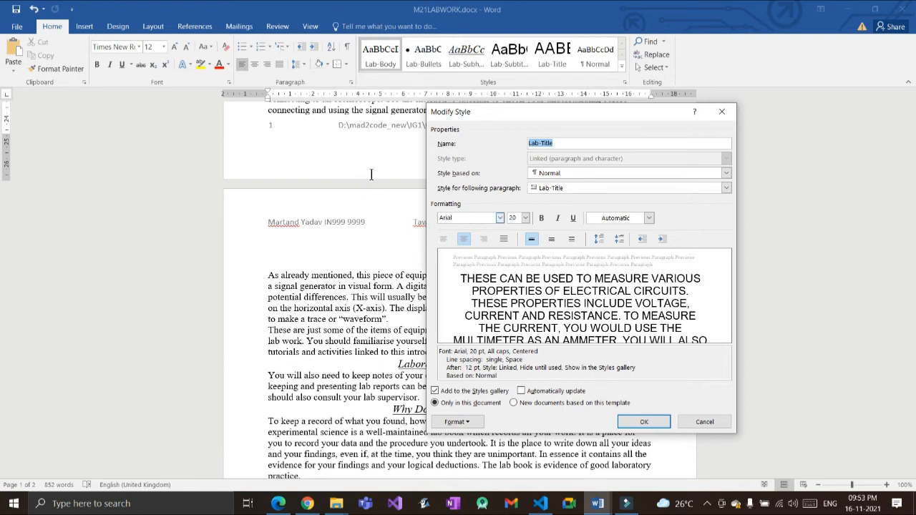
key(alt+Tab)
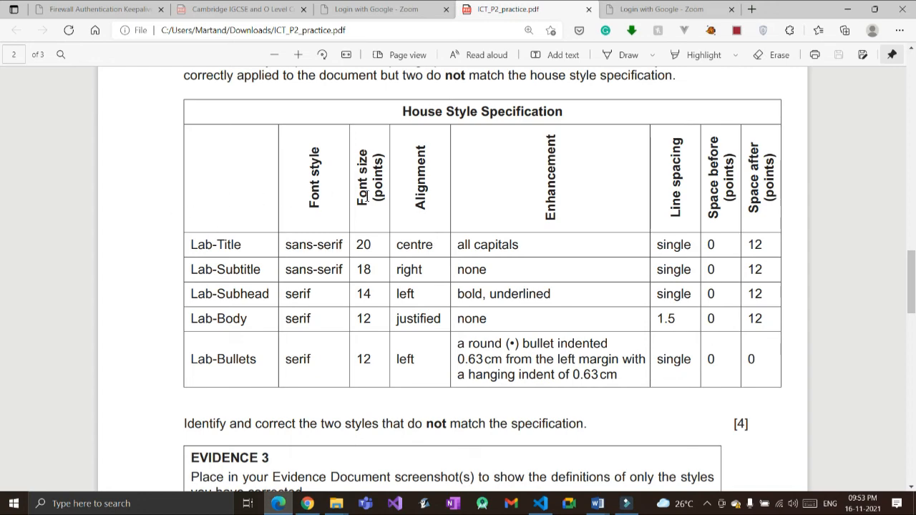
key(alt+Tab)
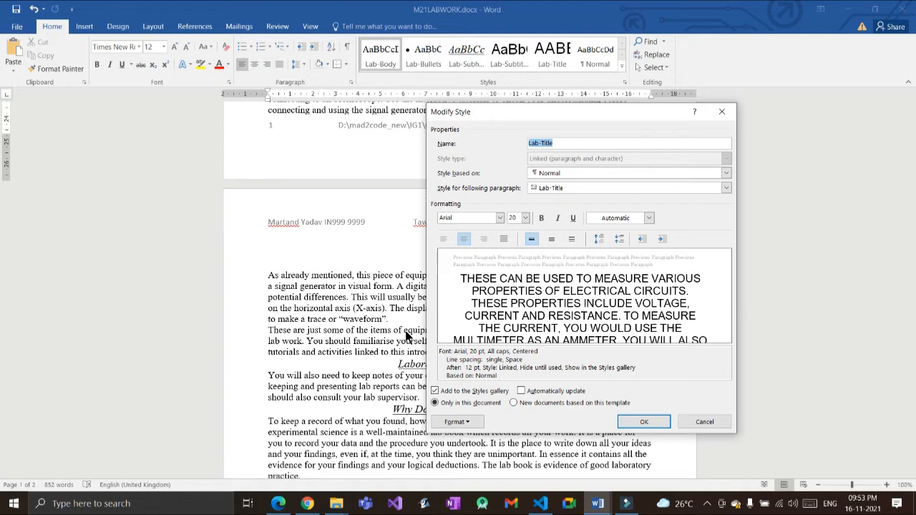
key(alt+Tab)
key(alt+Tab)
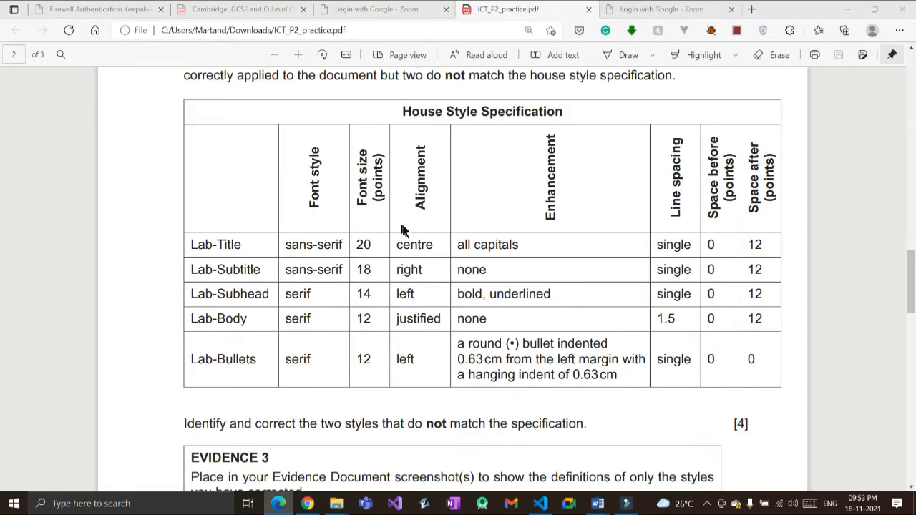
key(alt+Tab)
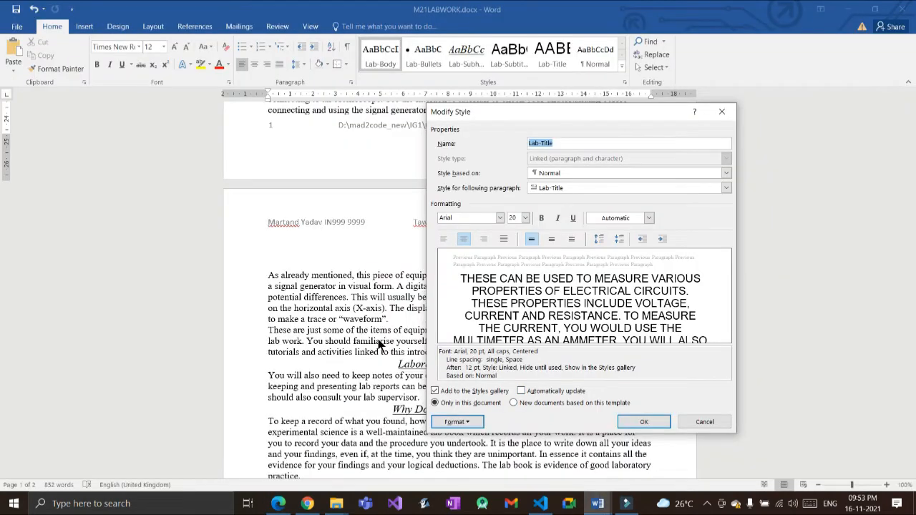
key(alt+o)
key(Up)
key(Up)
key(Up)
key(Up)
key(Up)
key(Up)
key(Up)
key(Up)
key(Up)
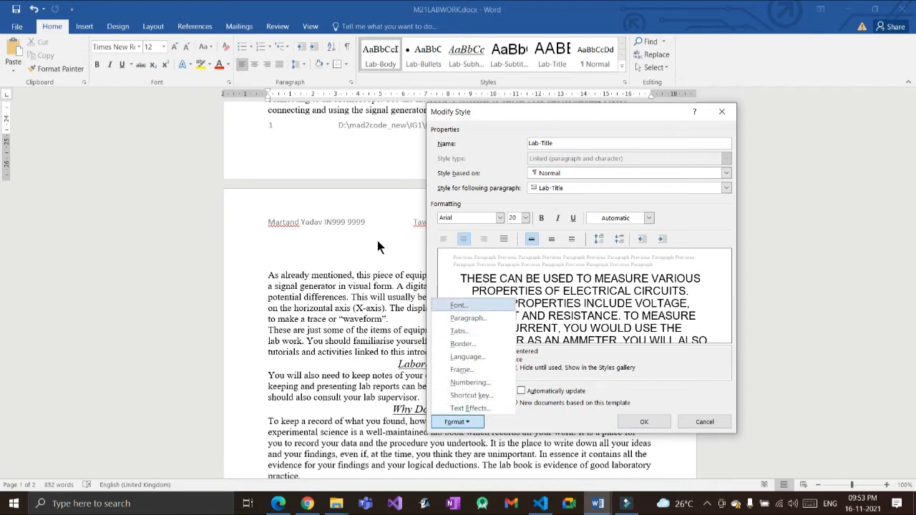
key(Return)
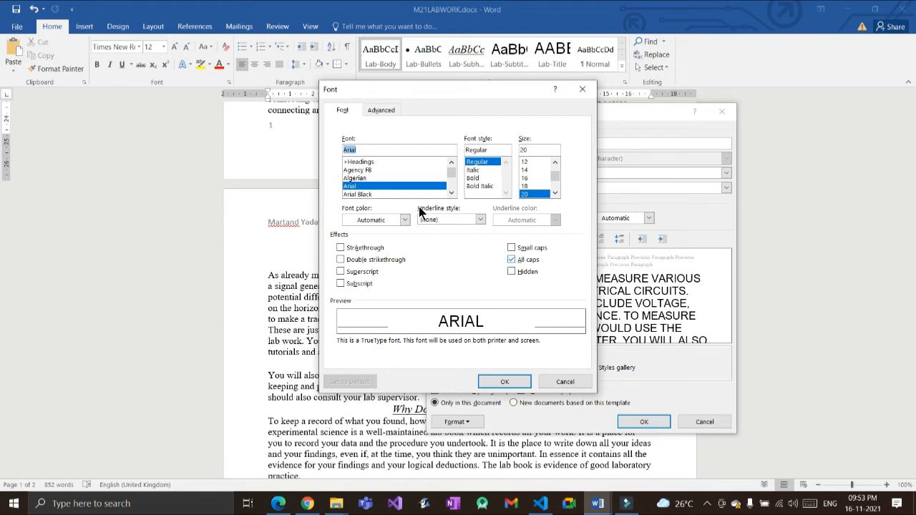
key(Return)
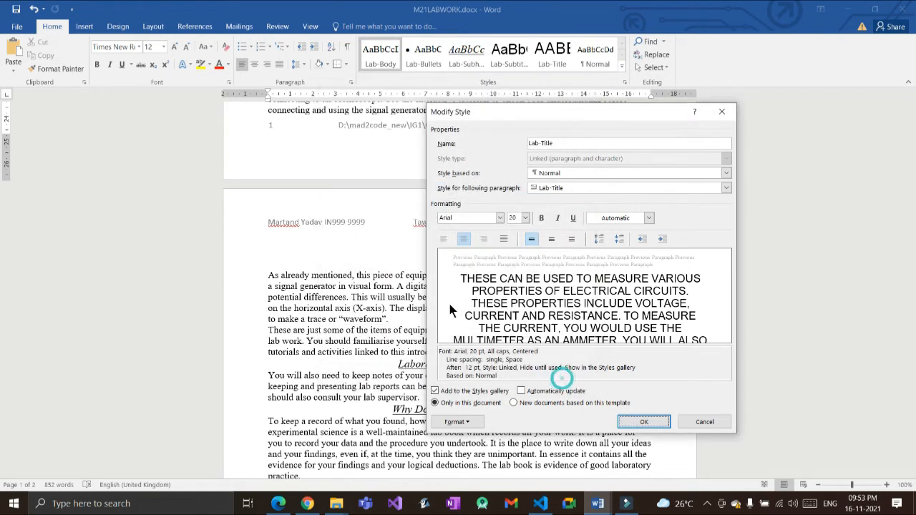
key(alt+Tab)
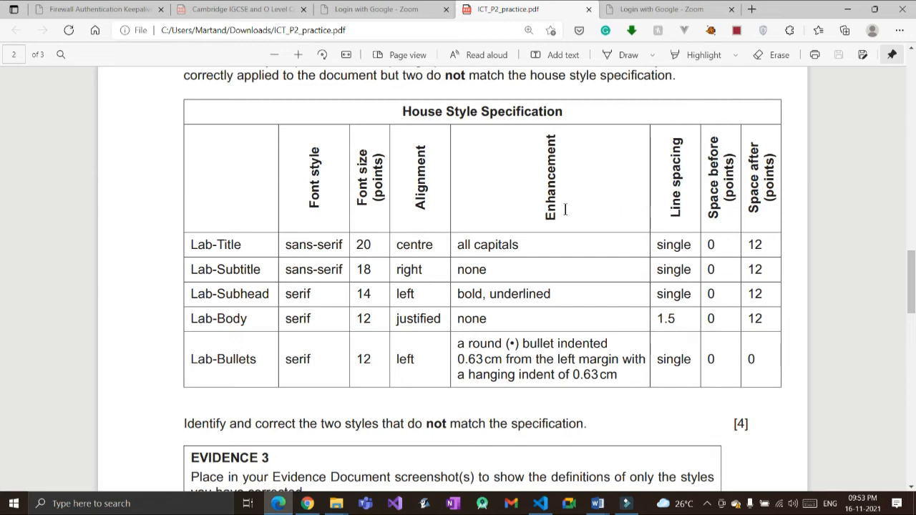
key(alt+Tab)
click(458, 421)
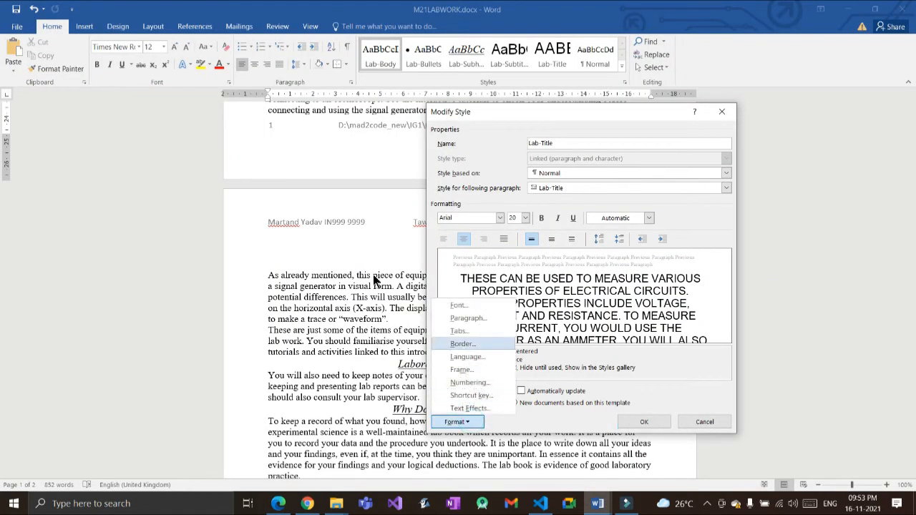
click(468, 318)
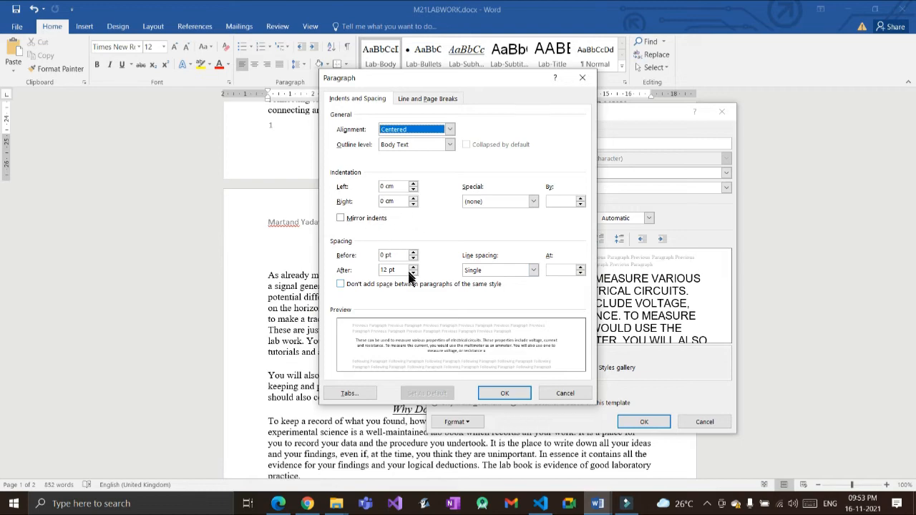
key(Return)
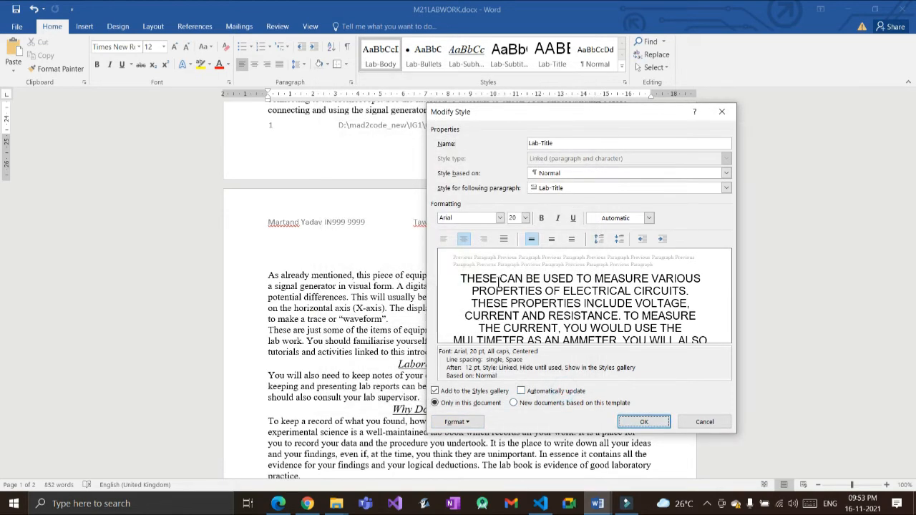
click(711, 419)
key(alt+Tab)
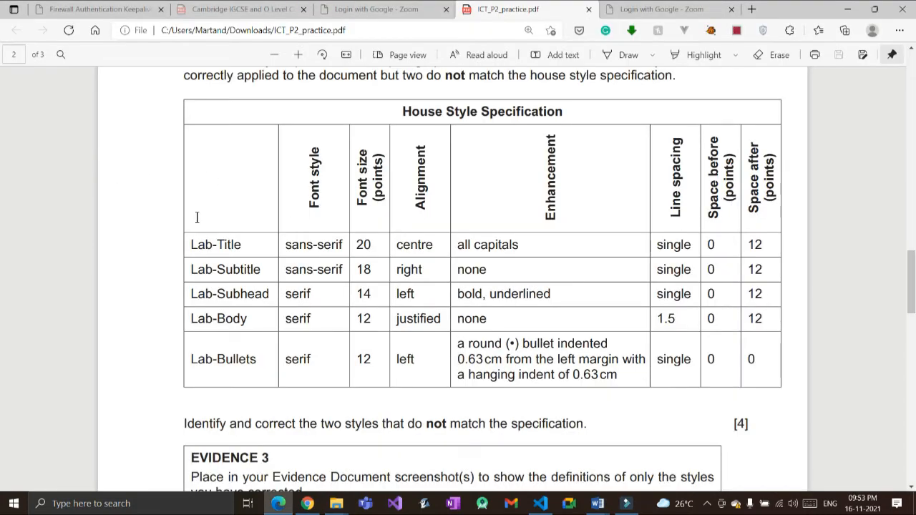
key(alt+Tab)
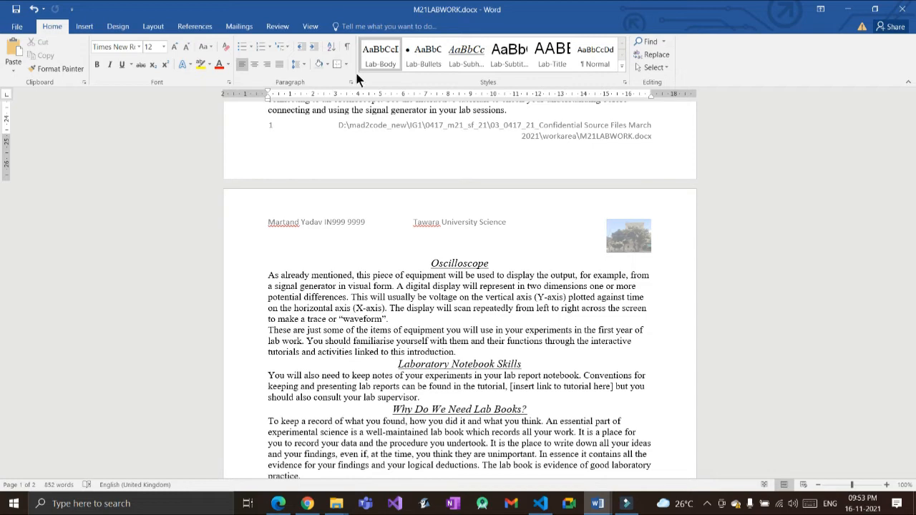
Step: Open Modify Style for Lab-Subtitle and compare its font with the house style table
right_click(506, 57)
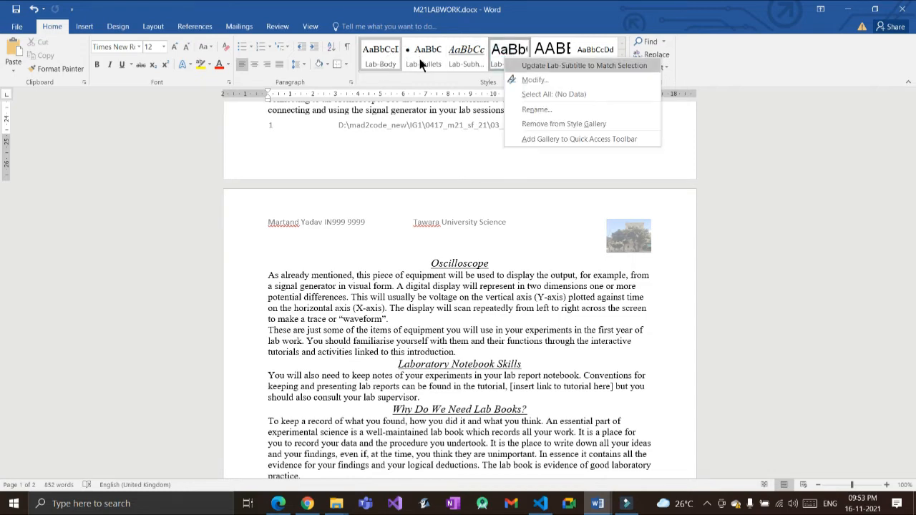
click(535, 79)
key(alt+Tab)
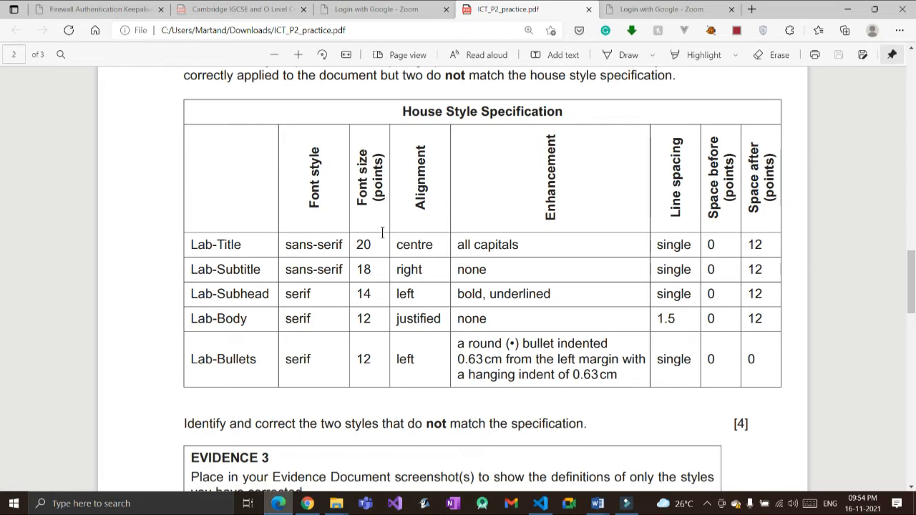
key(alt+Tab)
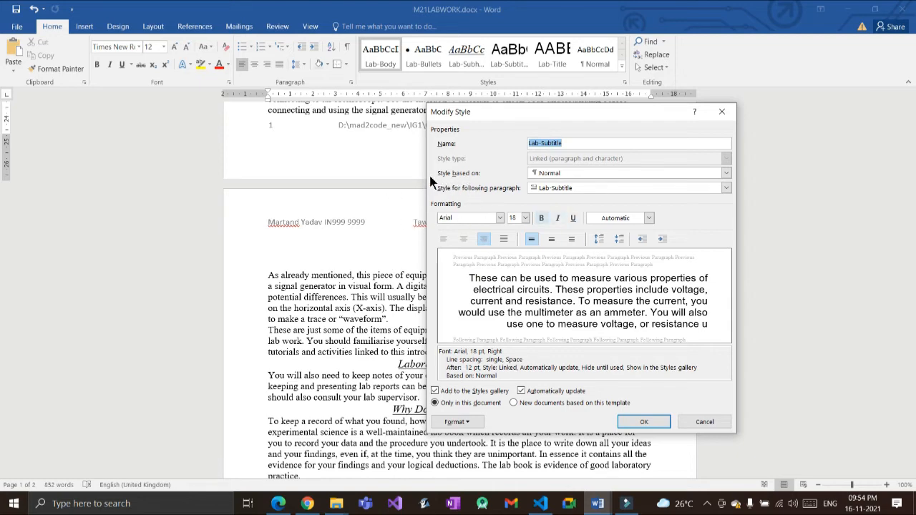
key(alt+Tab)
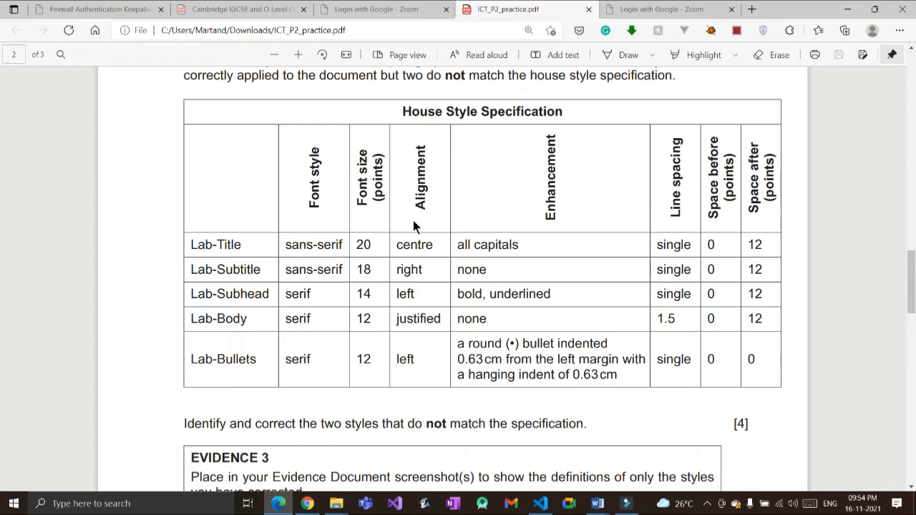
key(alt+Tab)
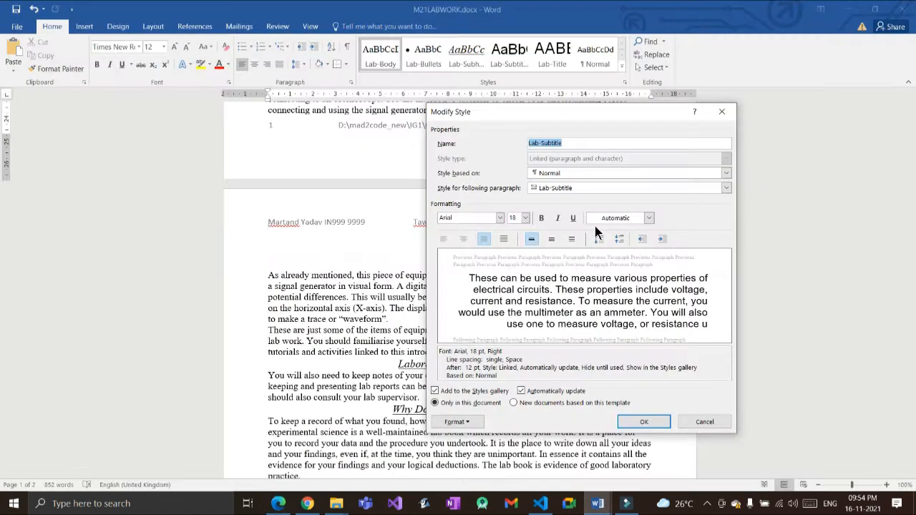
Step: Confirm Lab-Subtitle's paragraph settings: right-aligned, single spacing, 0/12 pt, then close both dialogs
click(456, 421)
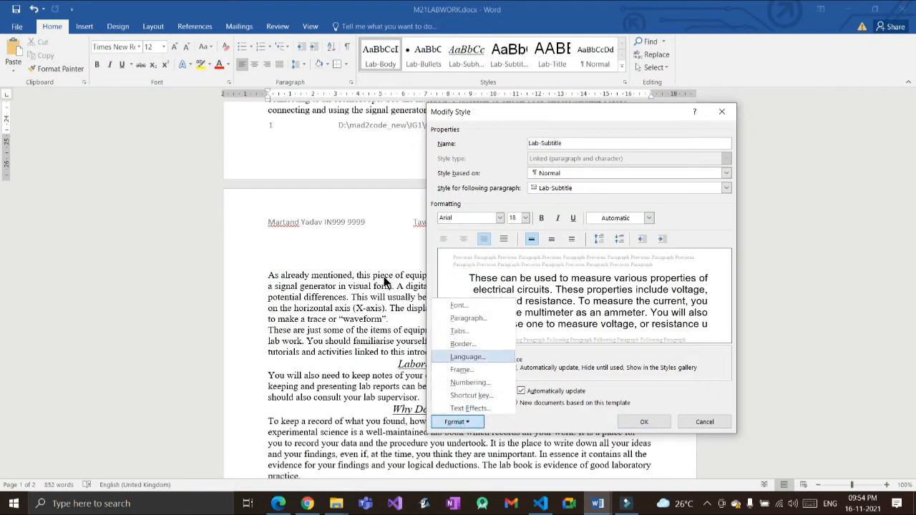
click(461, 317)
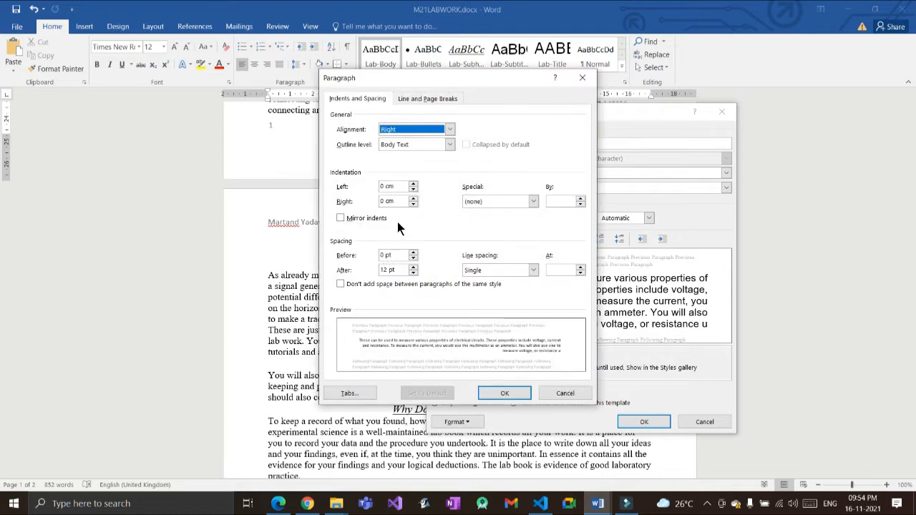
key(Return)
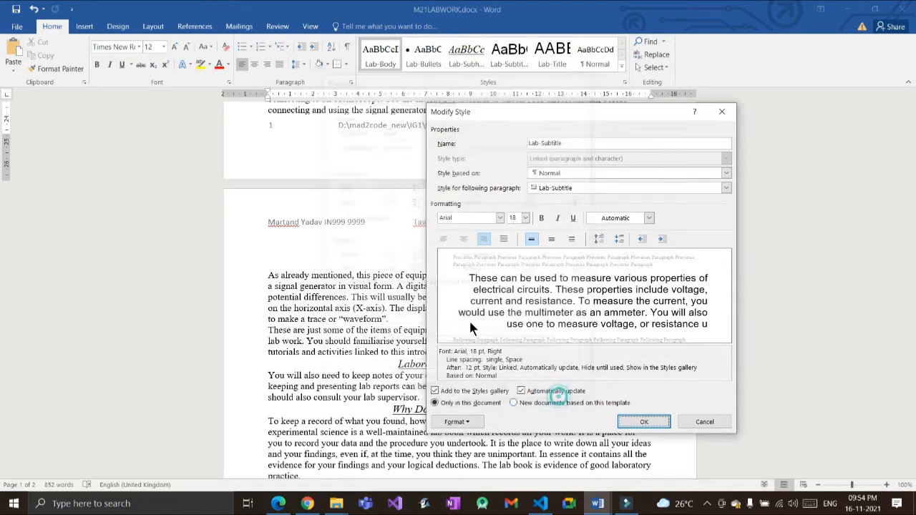
key(Return)
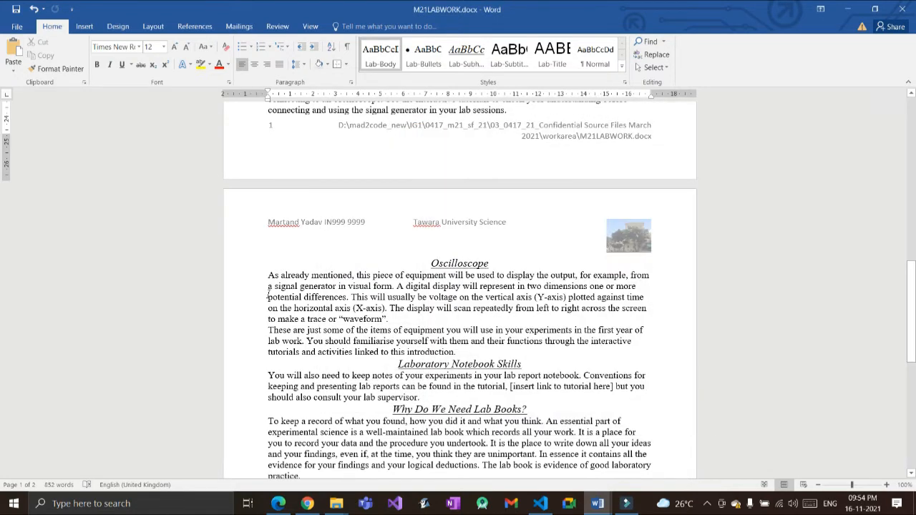
key(alt+Tab)
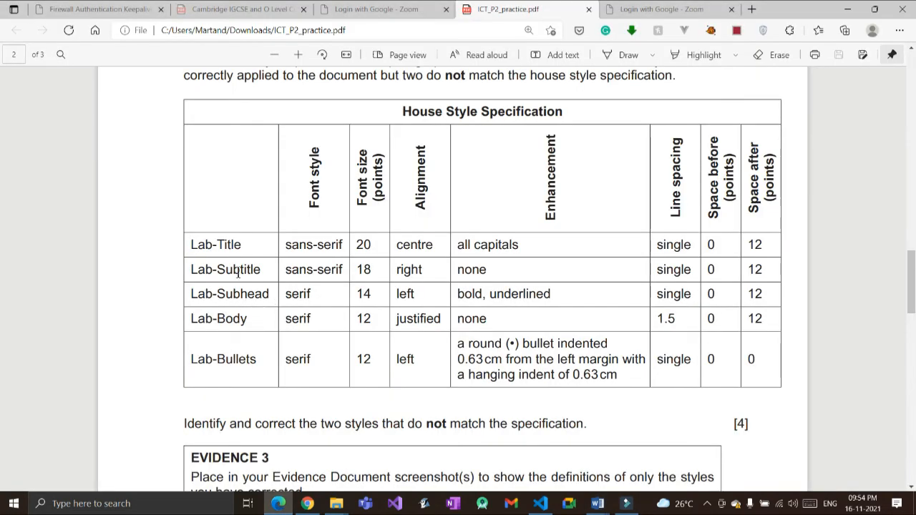
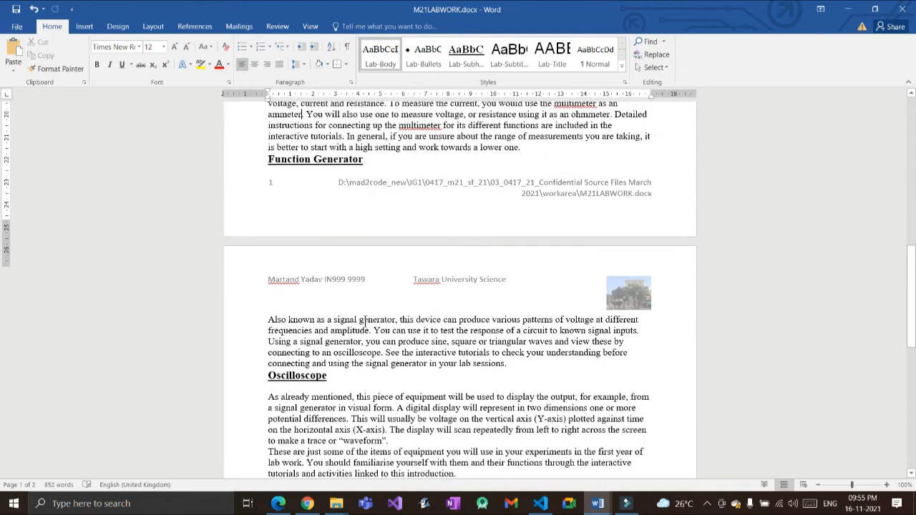
scroll(365, 320, up, 5)
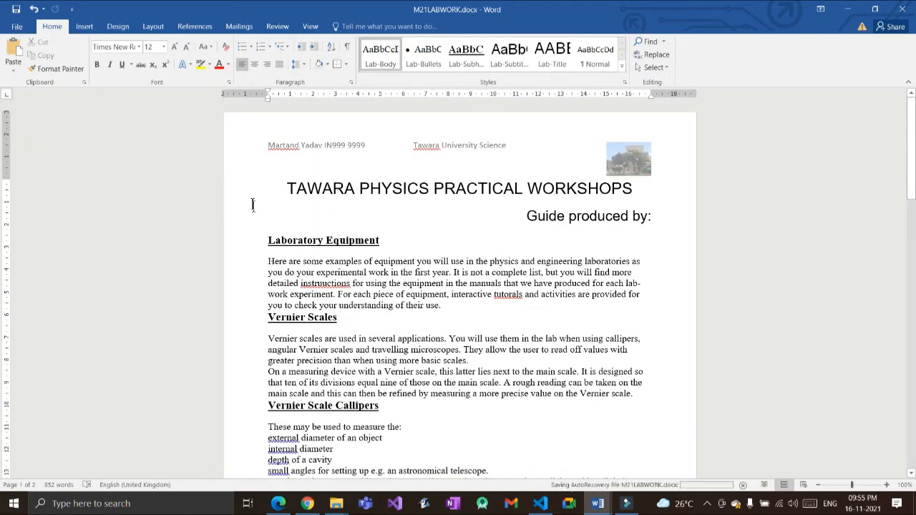
Step: Compare the Laboratory Equipment and Vernier Scales headings against the PDF house style table
drag(390, 240, 267, 240)
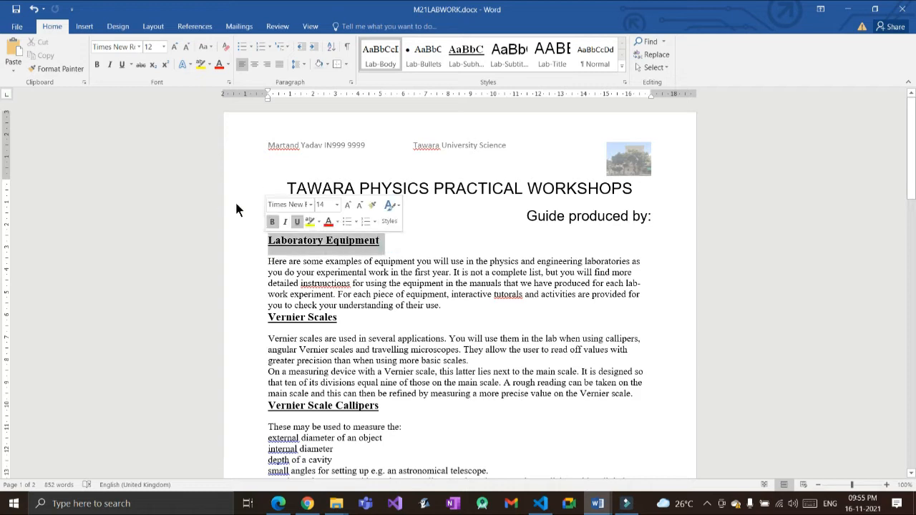
drag(350, 315, 268, 318)
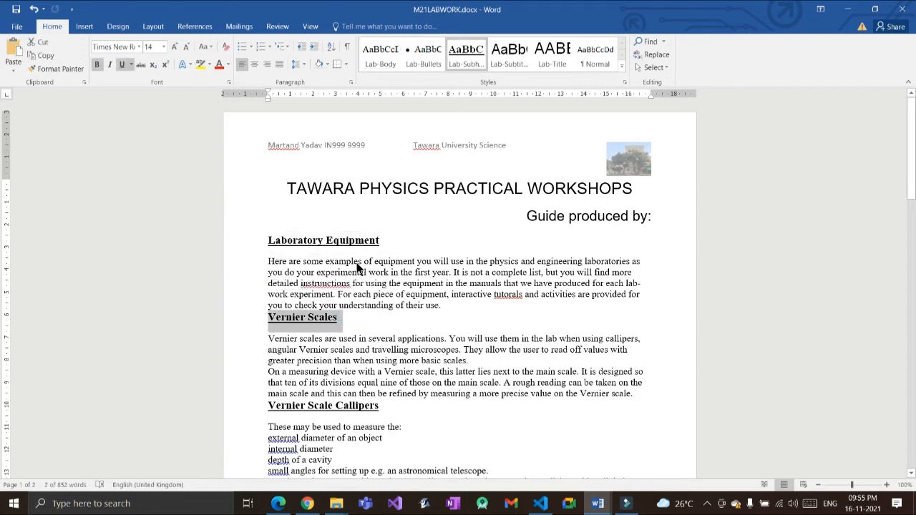
click(338, 267)
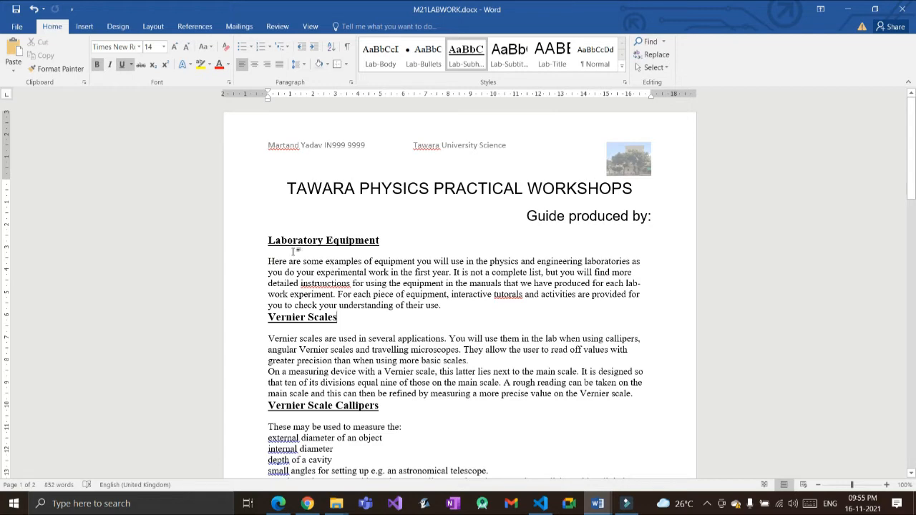
key(alt+Tab)
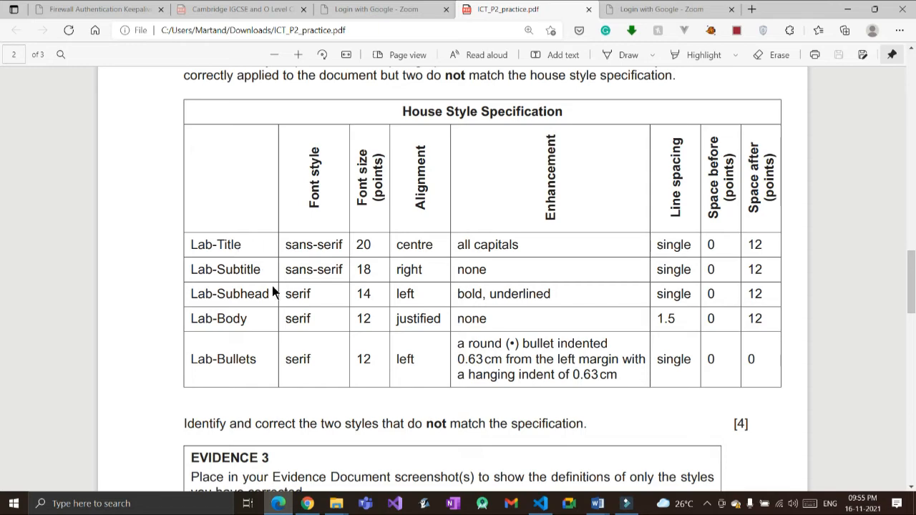
scroll(273, 288, up, 2)
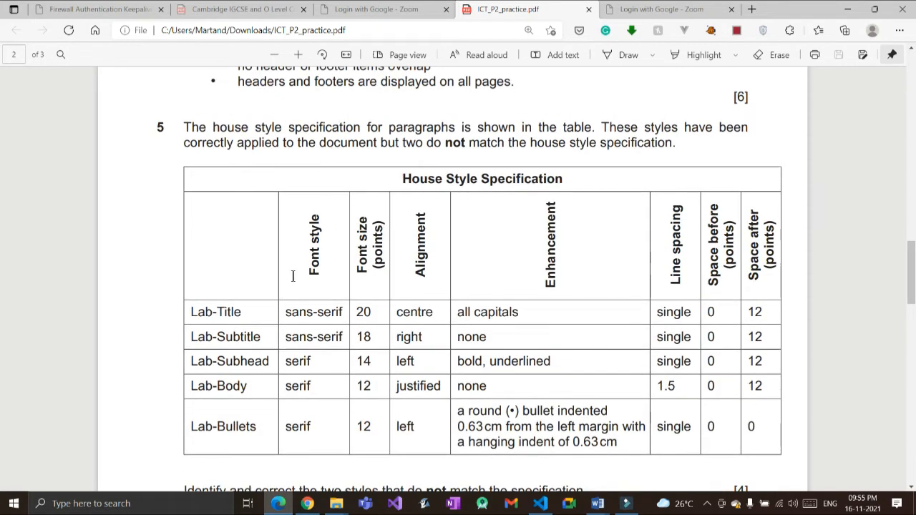
scroll(292, 276, down, 4)
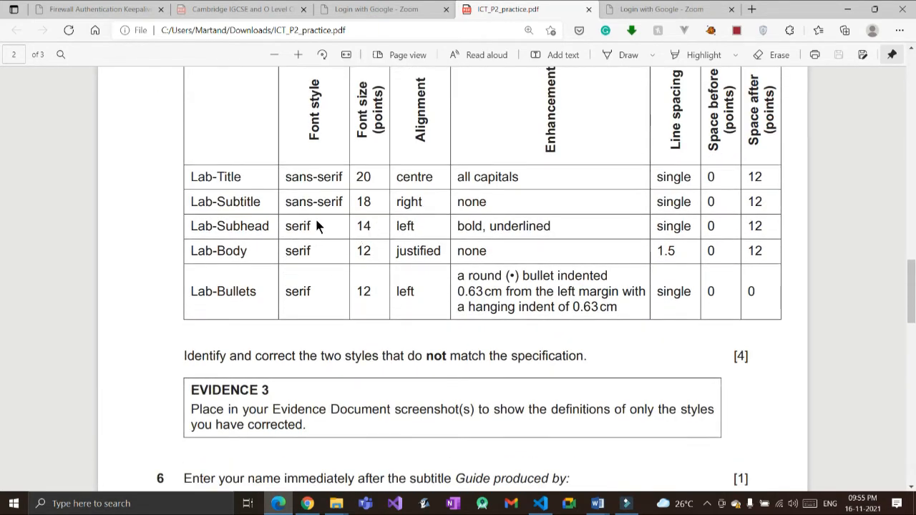
key(alt+Tab)
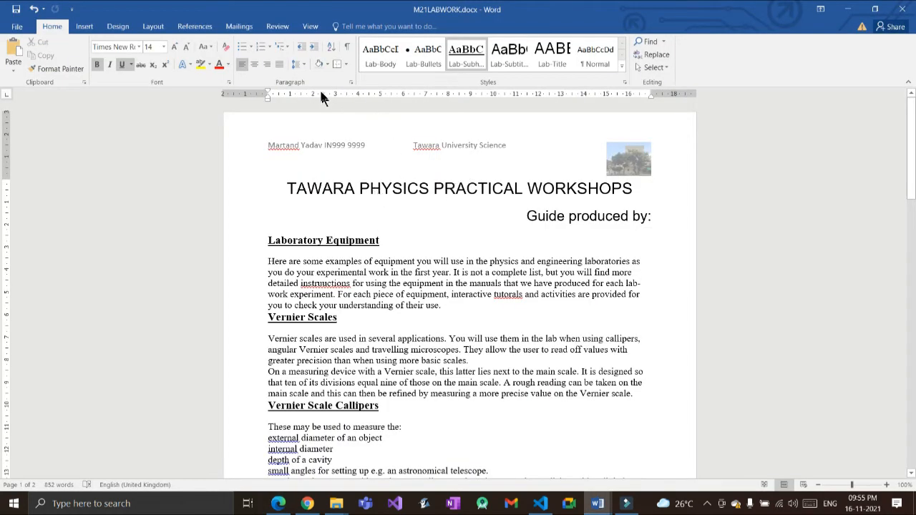
Step: Open the Lab-Body style definition and check it against the specification PDF
right_click(380, 60)
click(413, 90)
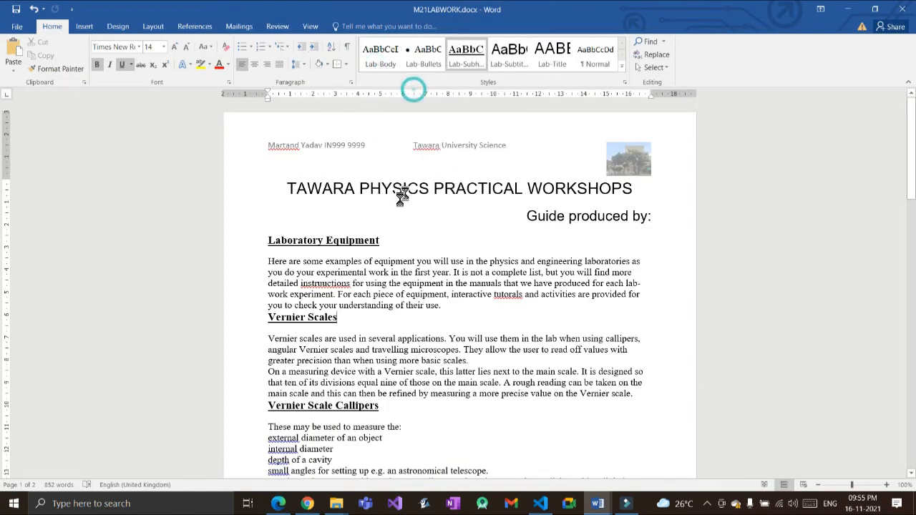
key(alt+Tab)
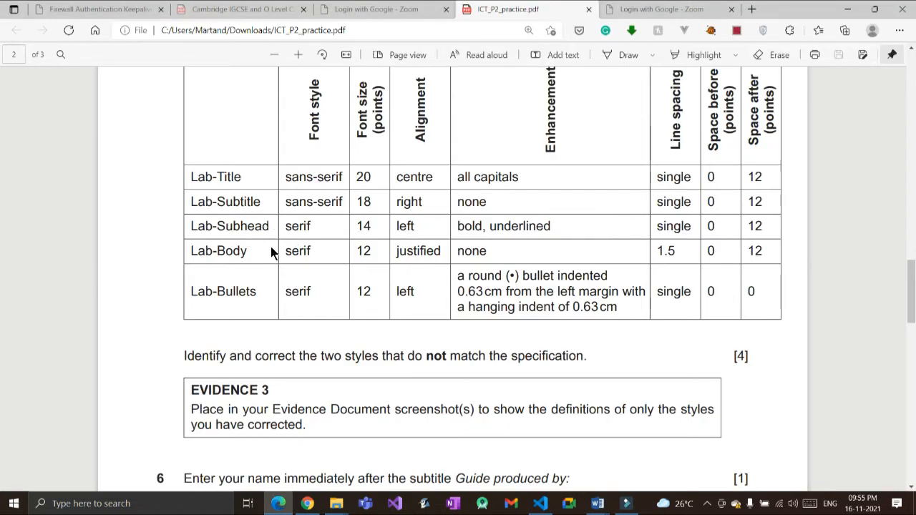
key(alt+Tab)
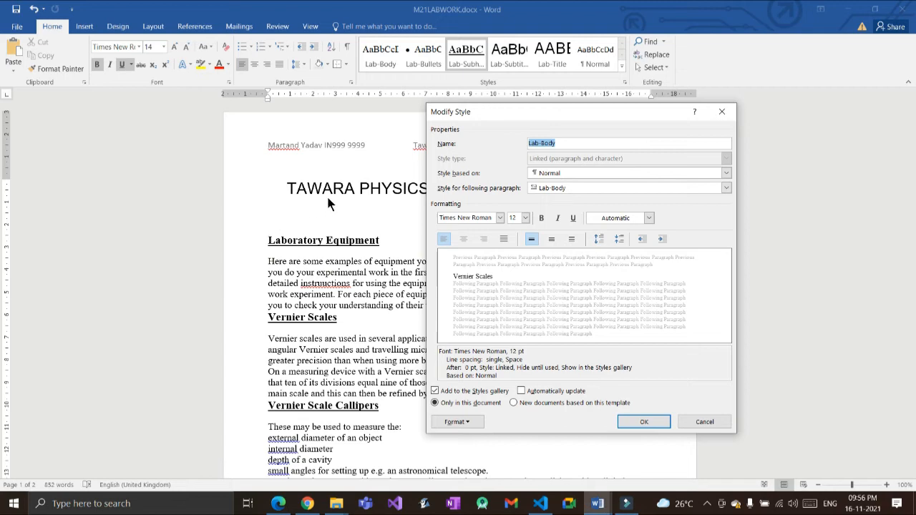
key(alt+Tab)
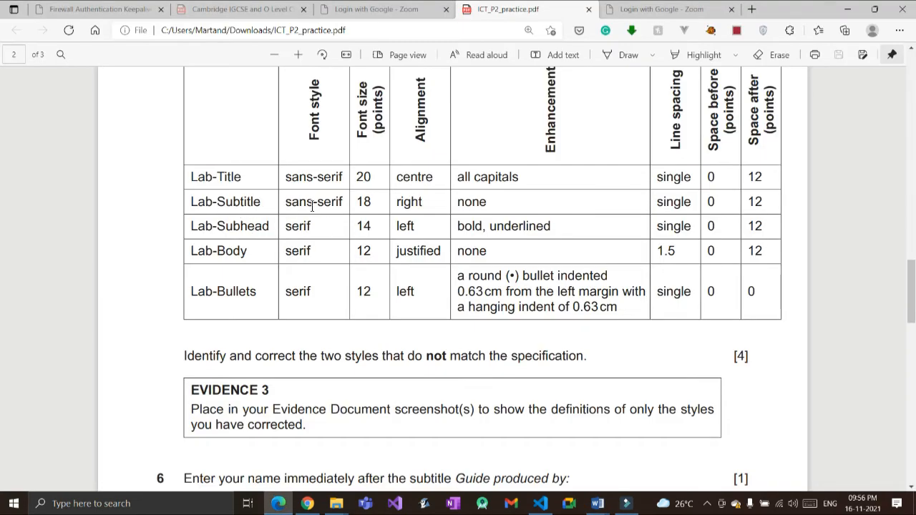
key(alt+Tab)
key(alt+Tab)
key(alt+Tab)
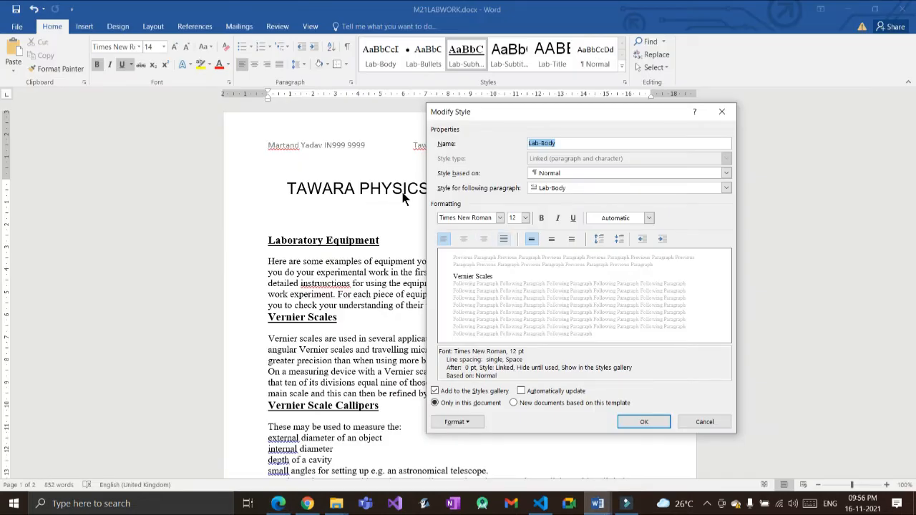
Step: Make Lab-Body justified and recheck it against the specification table
key(ctrl+j)
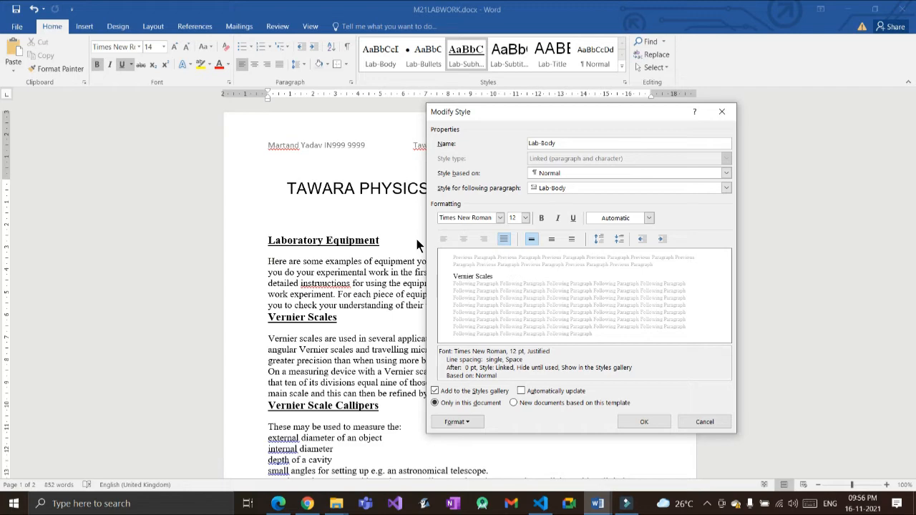
key(alt+Tab)
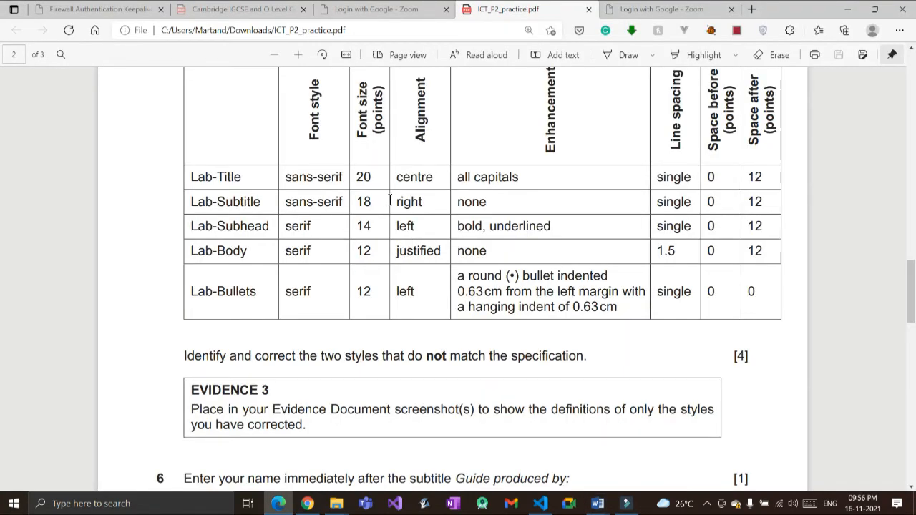
key(alt+Tab)
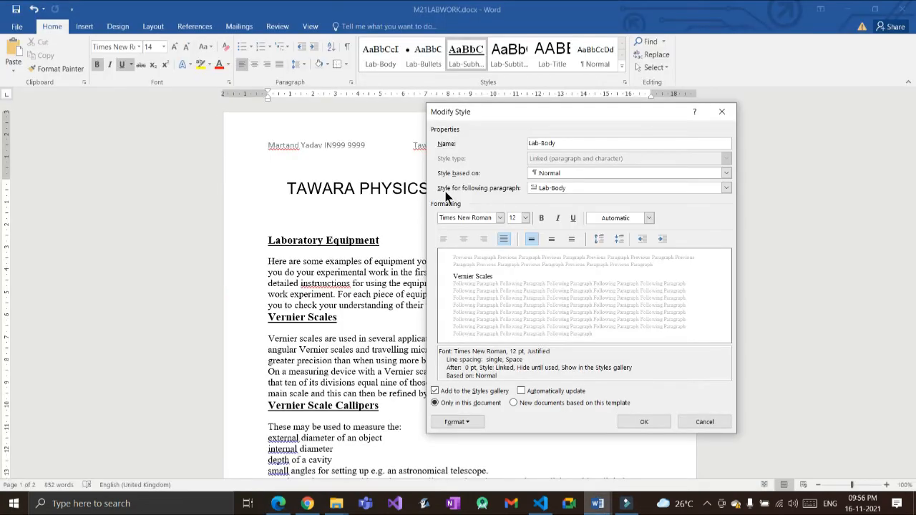
key(alt+Tab)
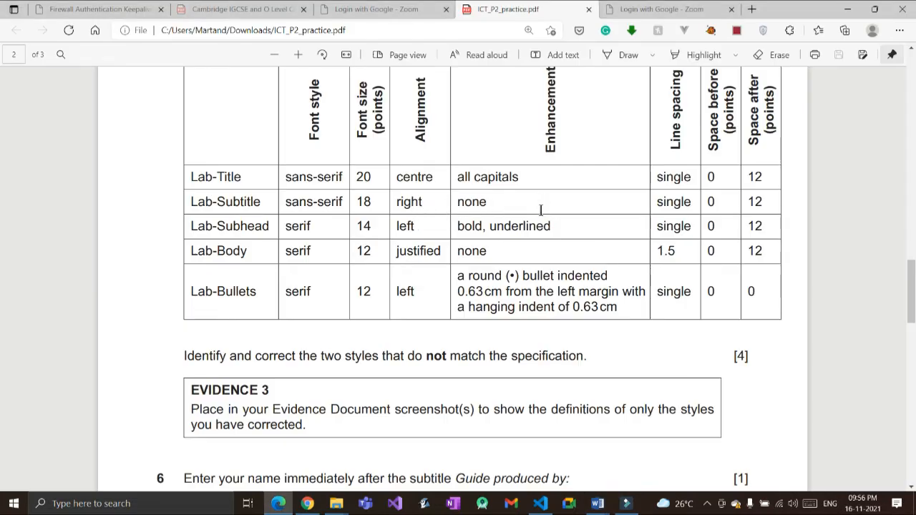
key(alt+Tab)
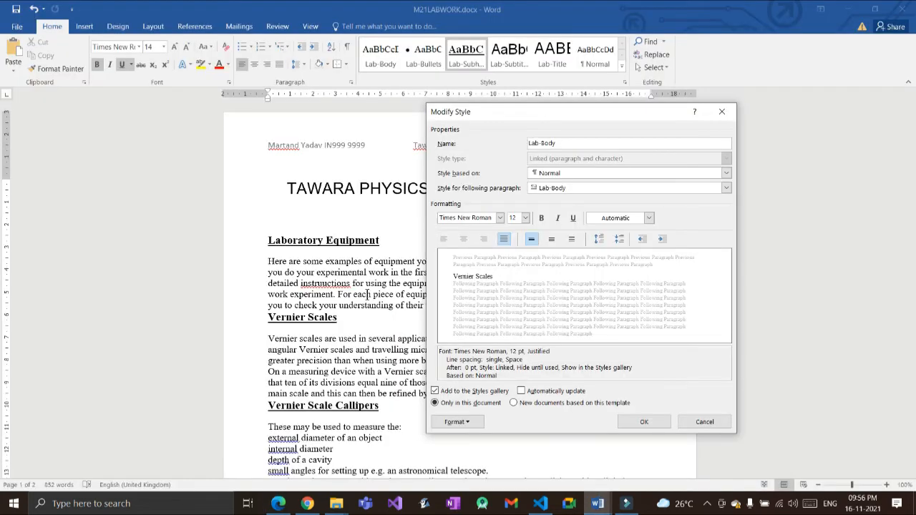
Step: Give Lab-Body 1.5 line spacing and 12 pt spacing after, and apply the style
click(469, 422)
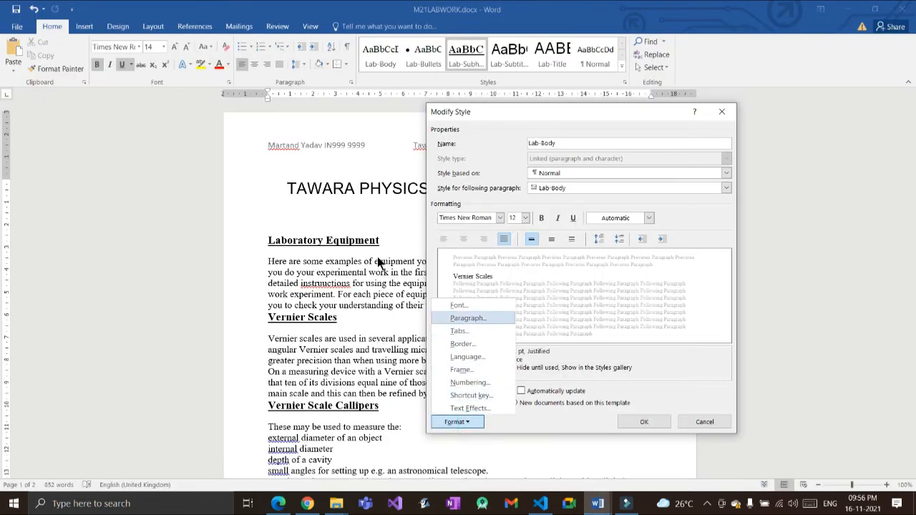
key(Return)
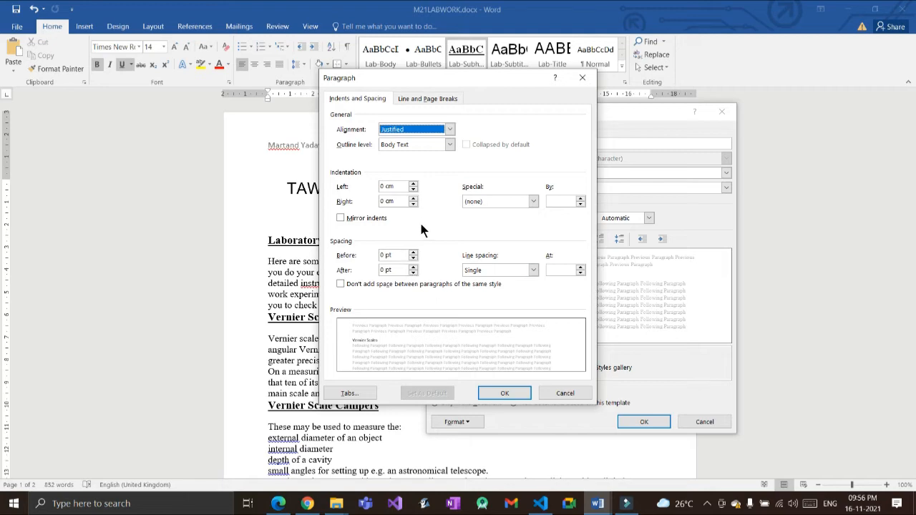
click(533, 270)
click(512, 287)
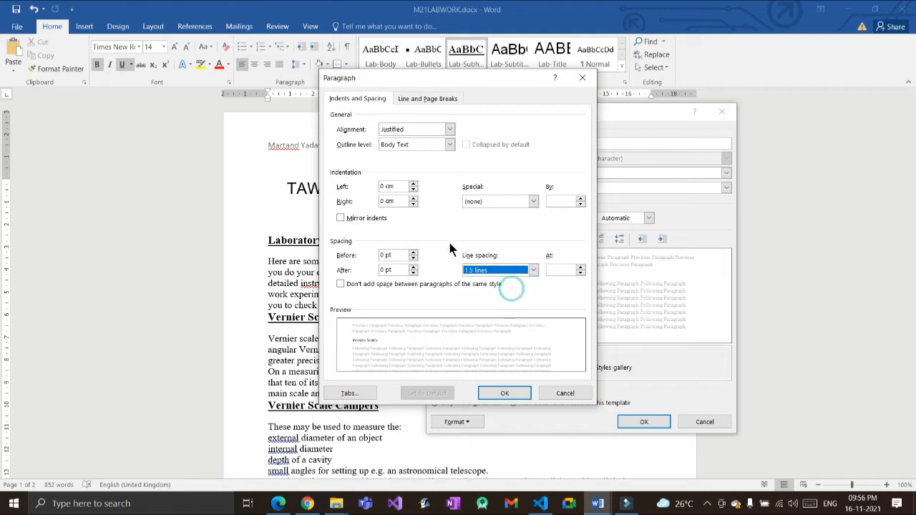
key(alt+Tab)
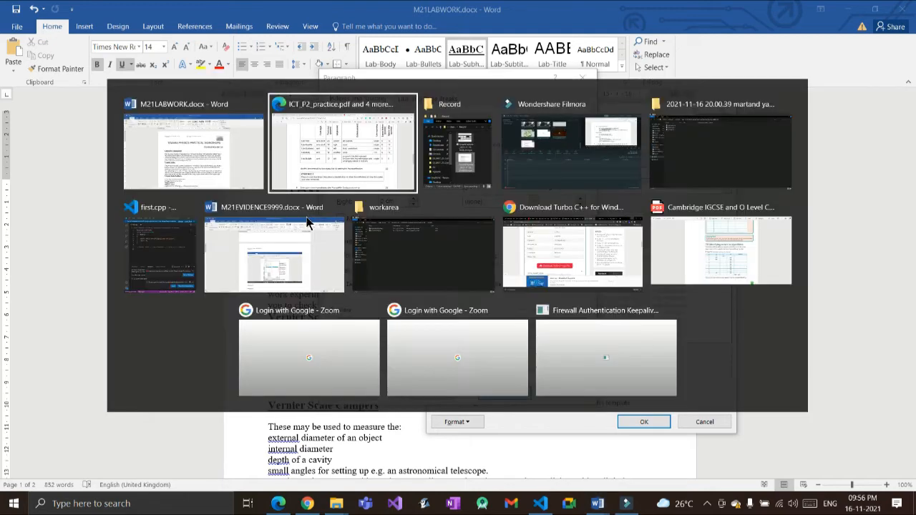
key(alt+Tab)
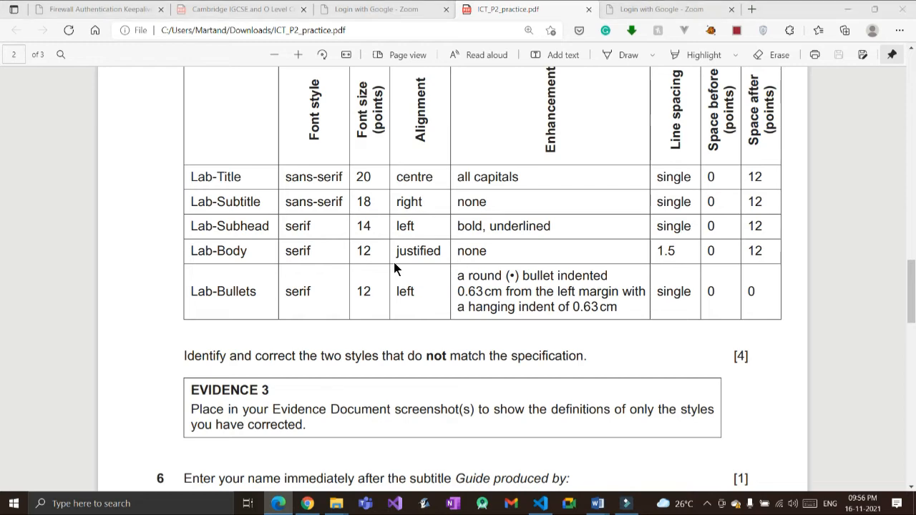
double_click(383, 270)
text(12)
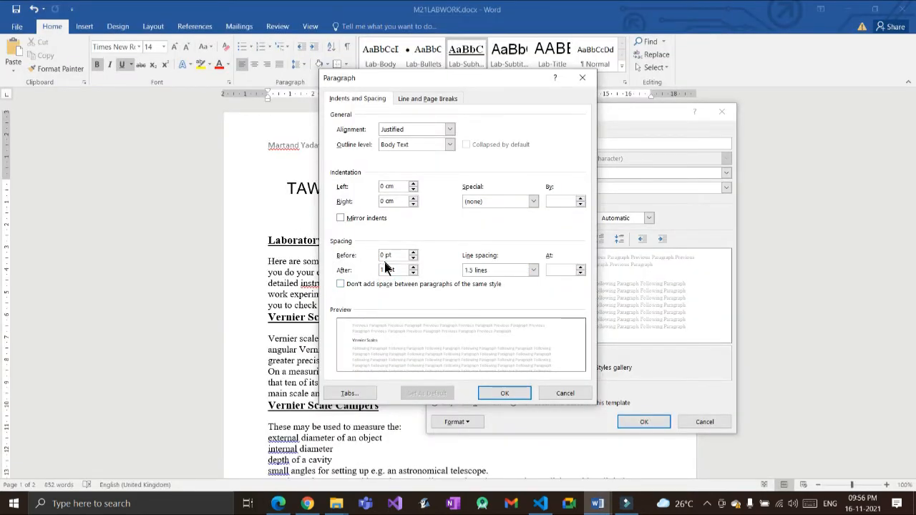
key(Return)
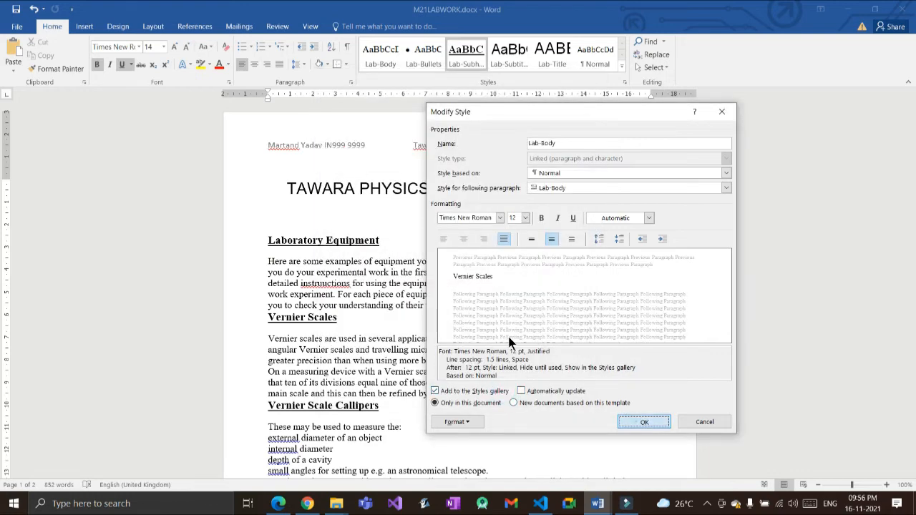
key(Return)
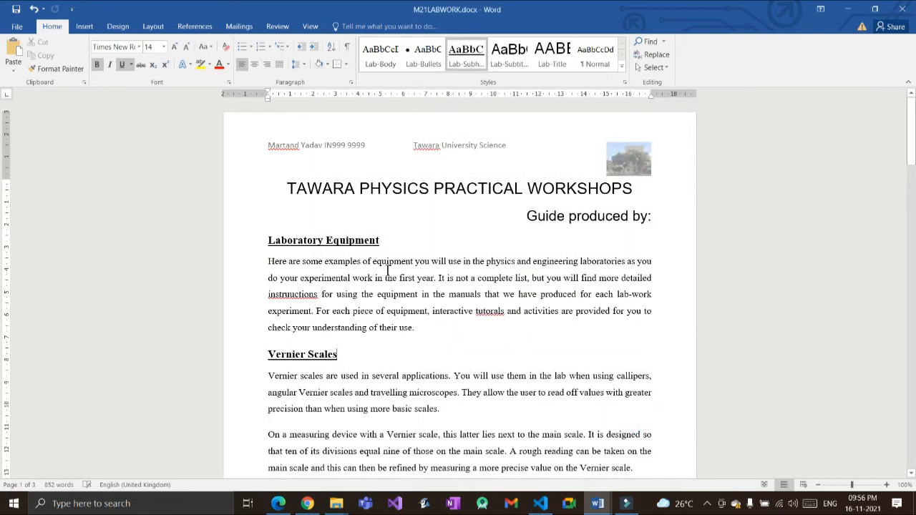
Step: Review the restyled lab document against the house style specification PDF
scroll(388, 266, down, 6)
scroll(351, 252, down, 5)
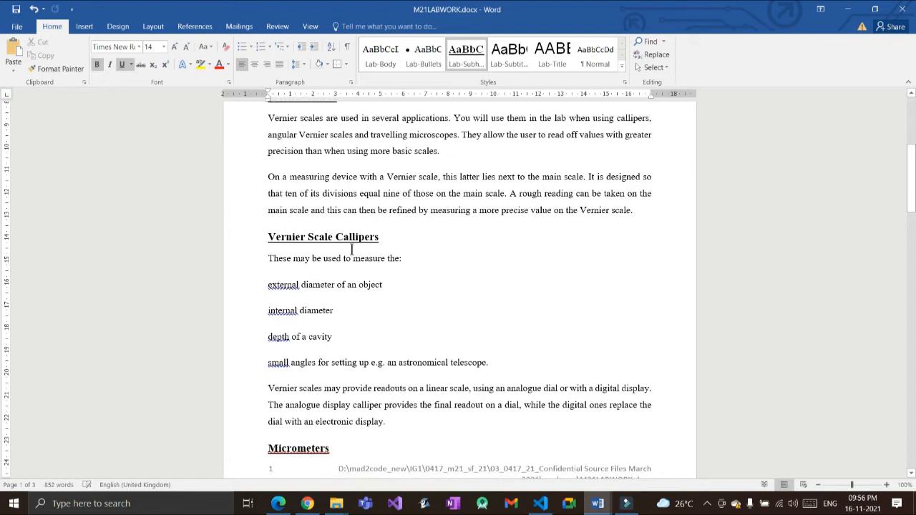
scroll(353, 252, up, 3)
scroll(353, 252, up, 8)
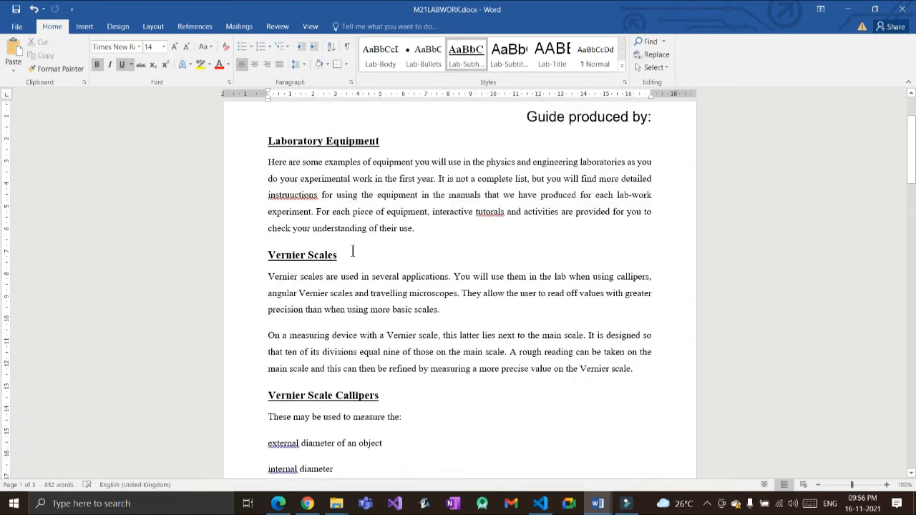
key(alt+Tab)
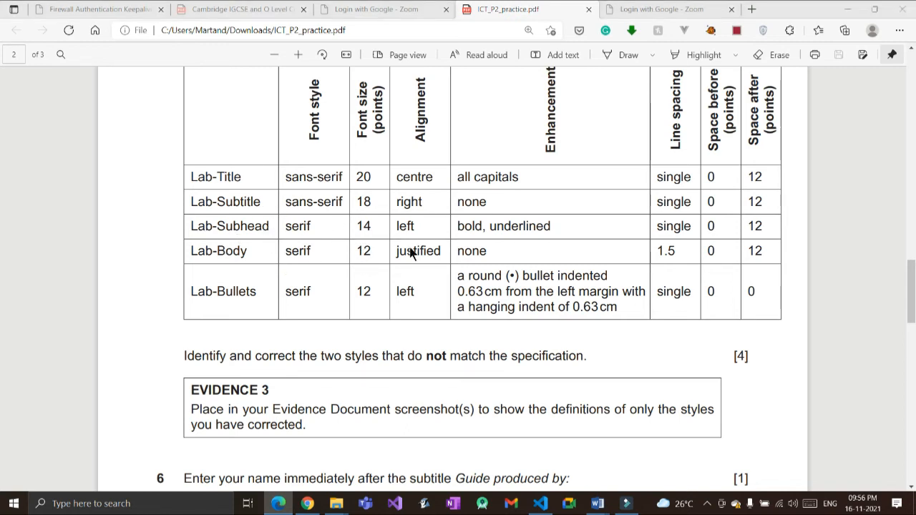
key(alt+Tab)
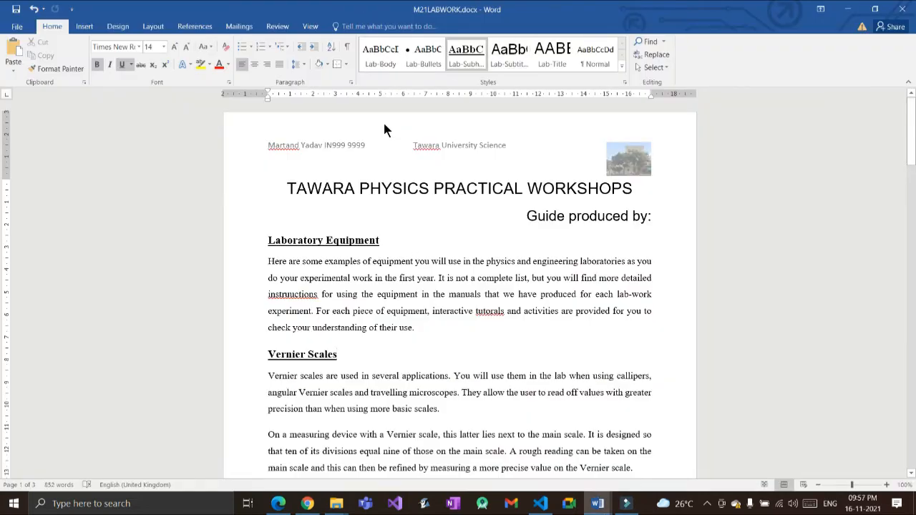
right_click(420, 54)
click(437, 75)
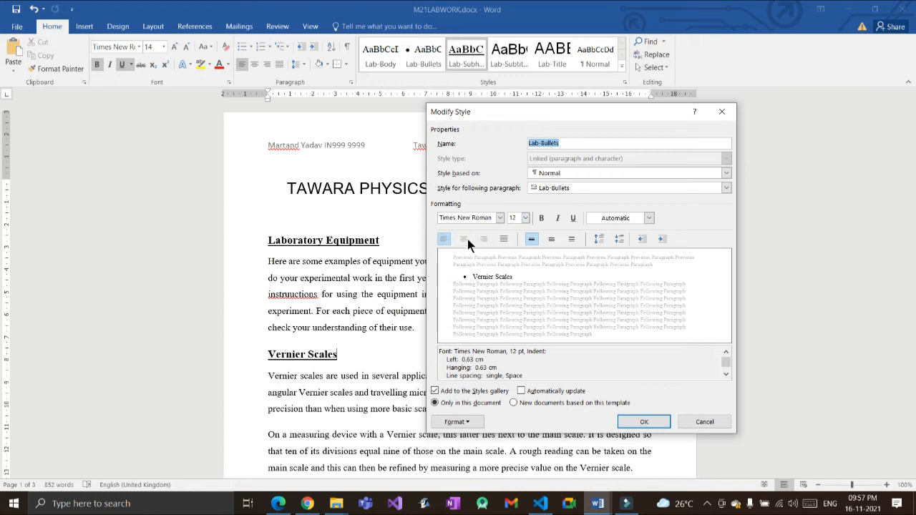
key(alt+Tab)
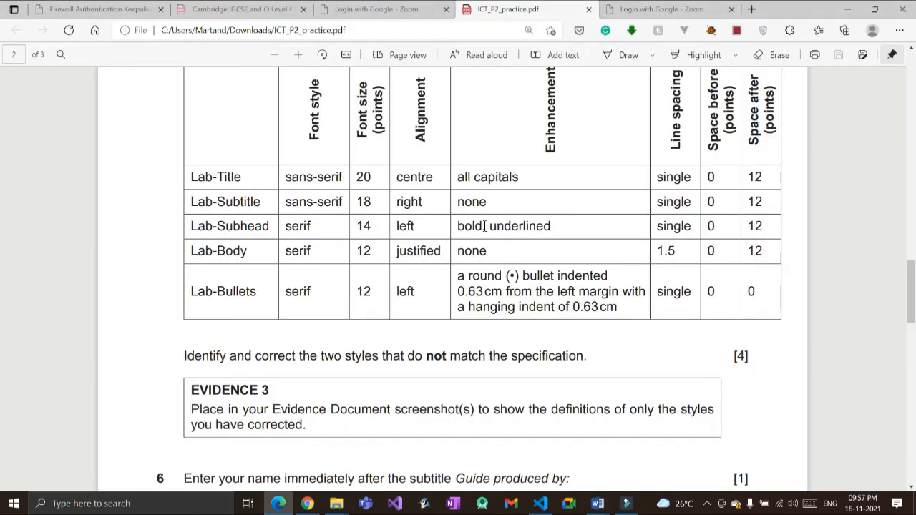
key(alt+Tab)
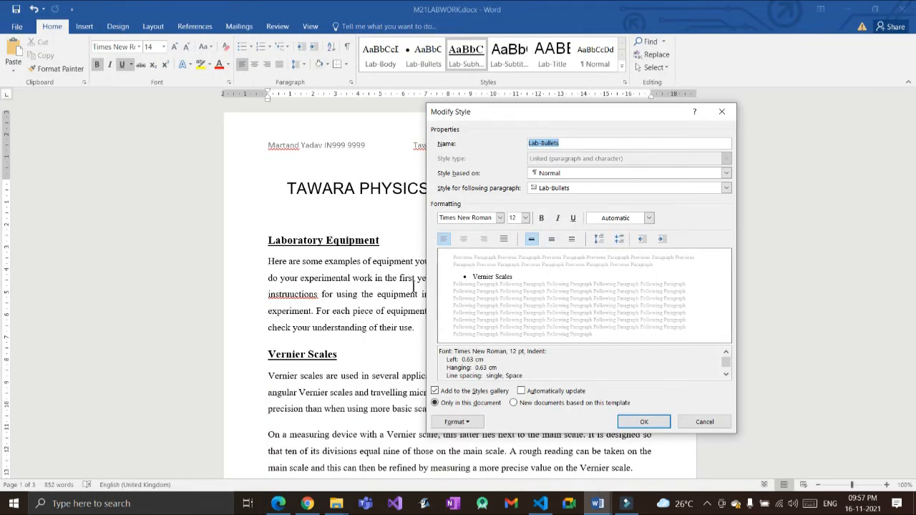
click(708, 421)
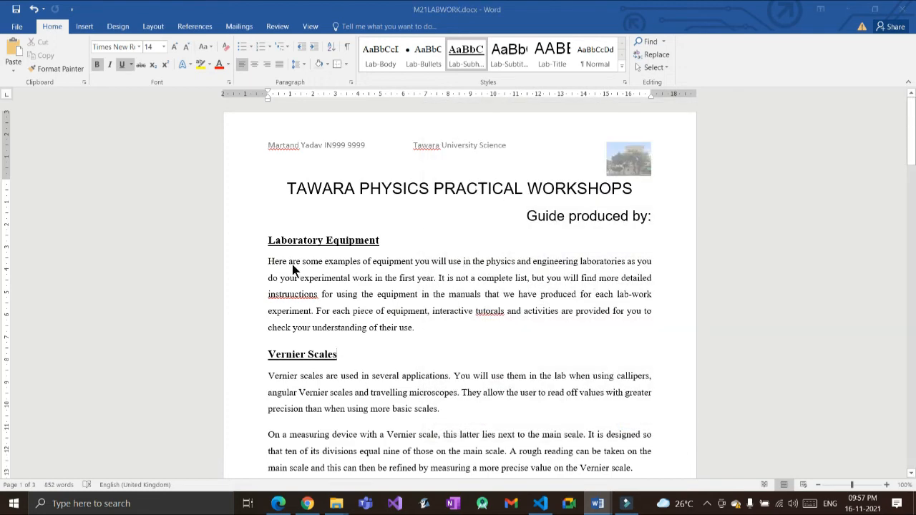
key(alt+Tab)
scroll(309, 308, down, 3)
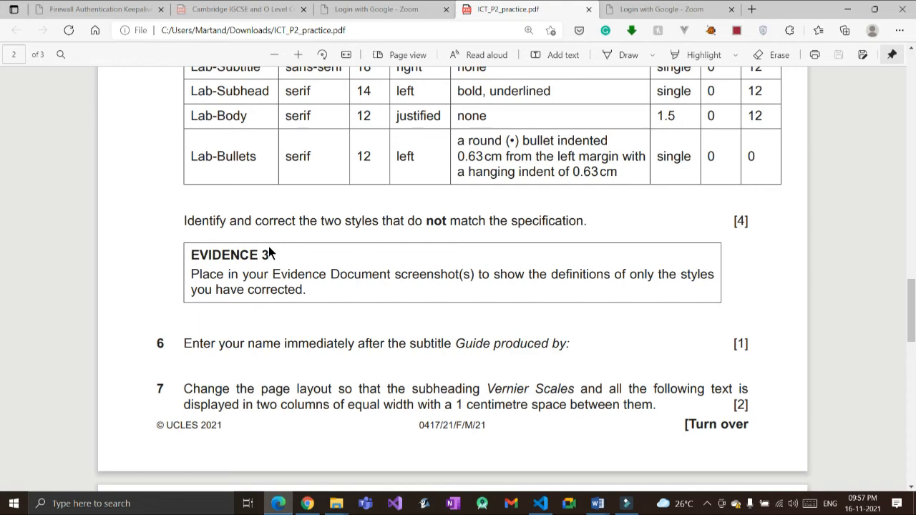
scroll(270, 248, up, 3)
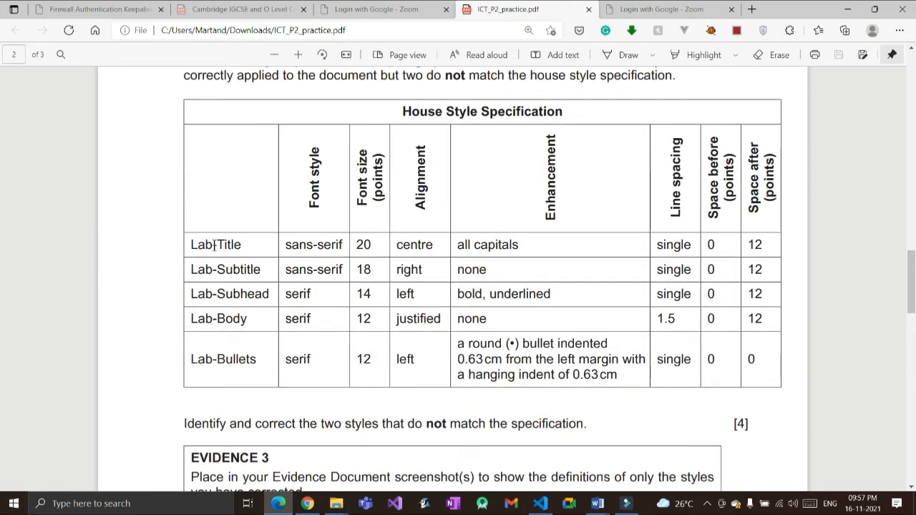
key(alt+Tab)
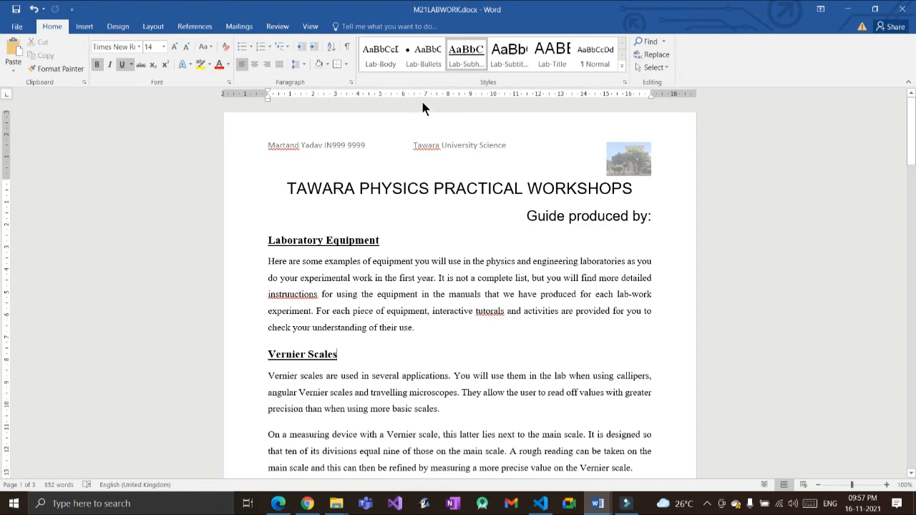
Step: Capture the Lab-Subhead style definition (Times New Roman 14 pt, bold, underlined) and cancel without changes
right_click(468, 62)
click(502, 90)
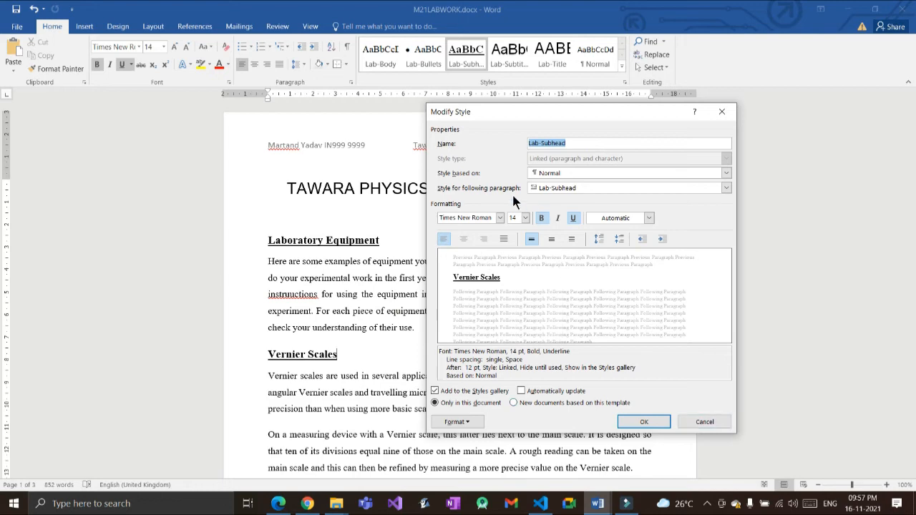
drag(464, 104, 320, 102)
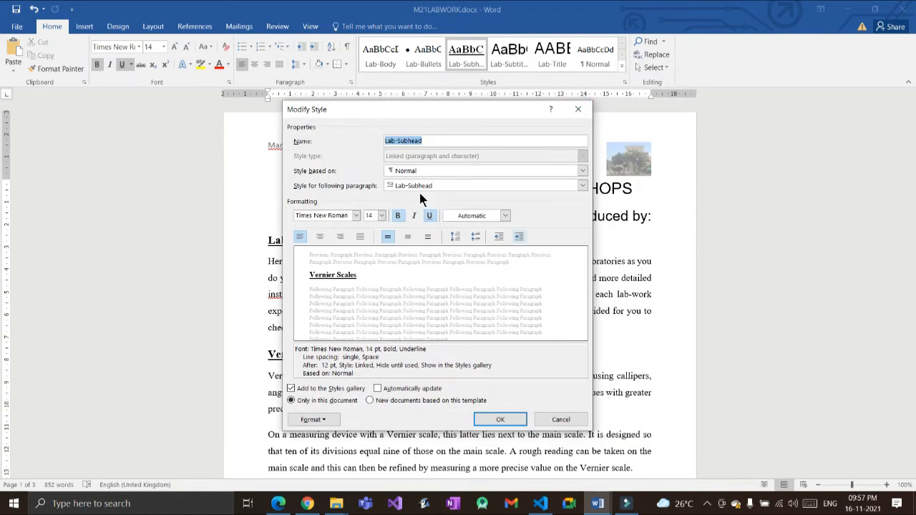
key(alt+Tab)
key(alt+Tab)
key(alt+Tab)
key(alt+Tab)
key(alt+Tab)
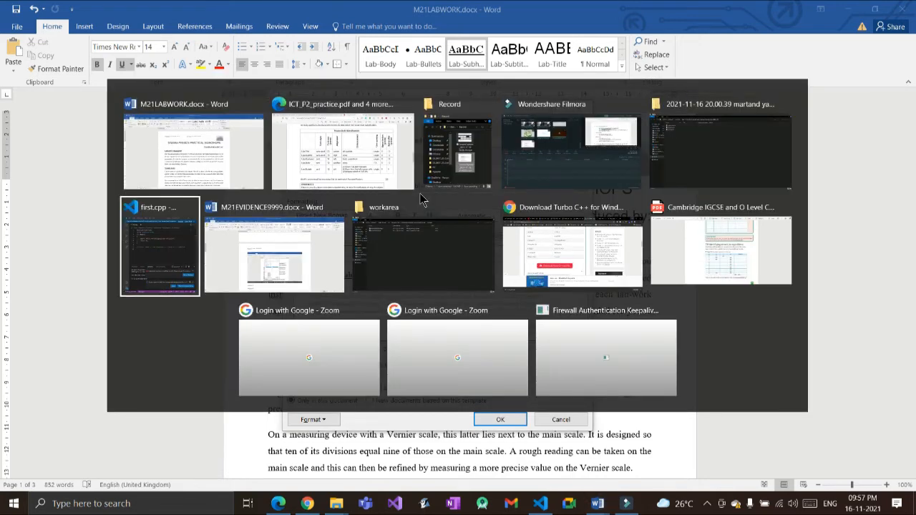
key(alt+Tab)
key(Escape)
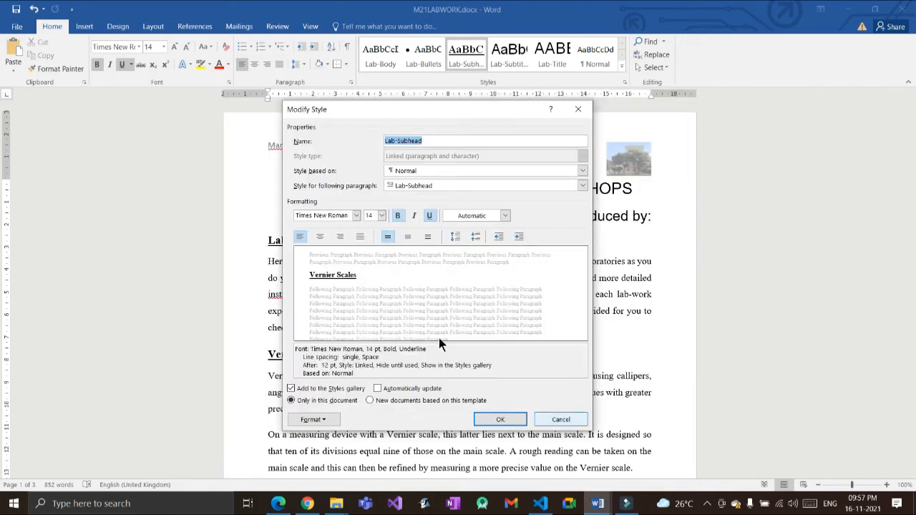
click(564, 419)
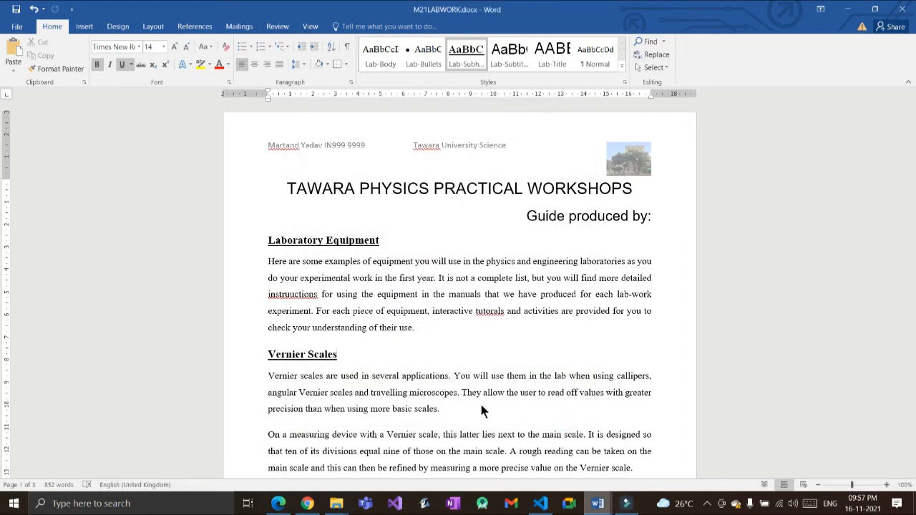
click(599, 502)
Step: Paste the Lab-Subhead screenshot on a new line under Evidence 3
click(534, 447)
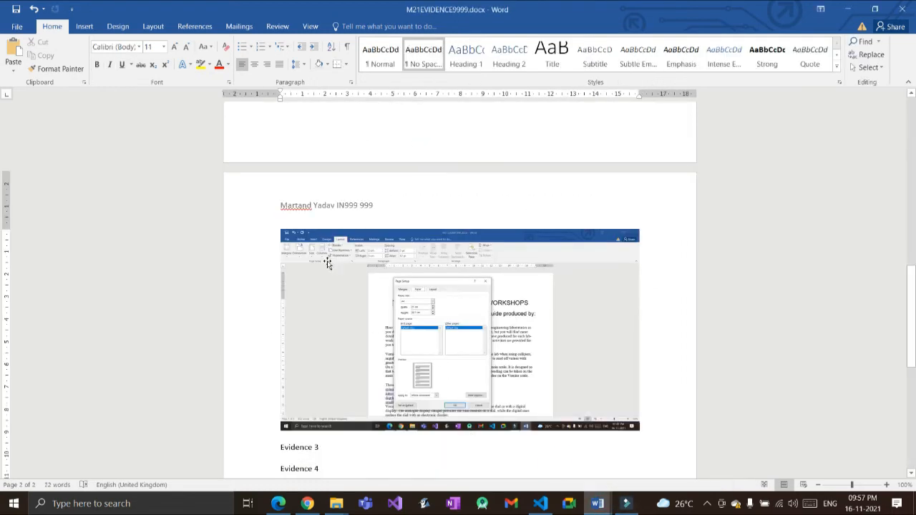
scroll(319, 276, down, 2)
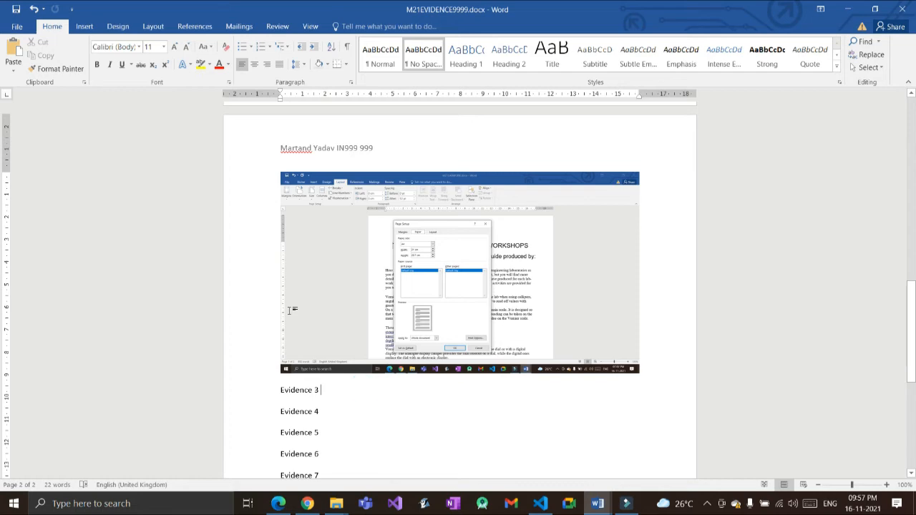
key(Return)
key(ctrl+v)
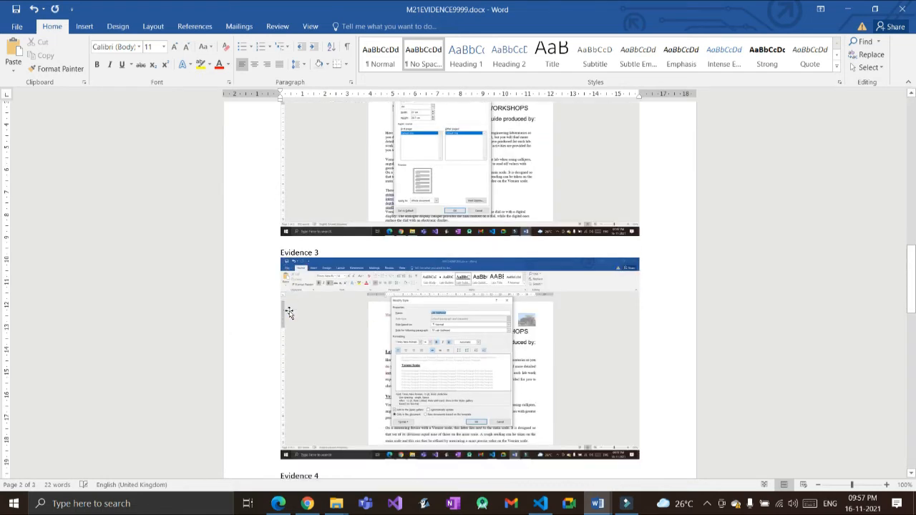
key(alt+Tab)
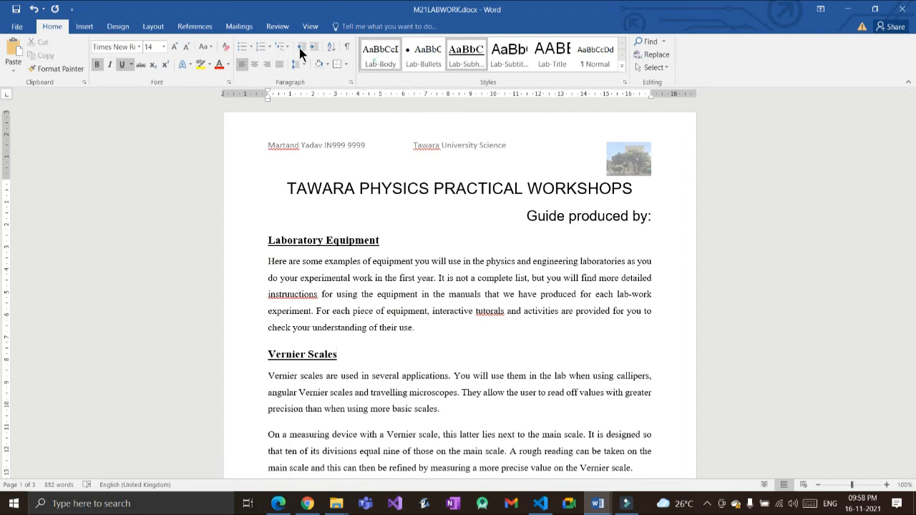
Step: Capture the Lab-Body style definition and paste it below the first Evidence 3 screenshot
right_click(380, 53)
click(390, 82)
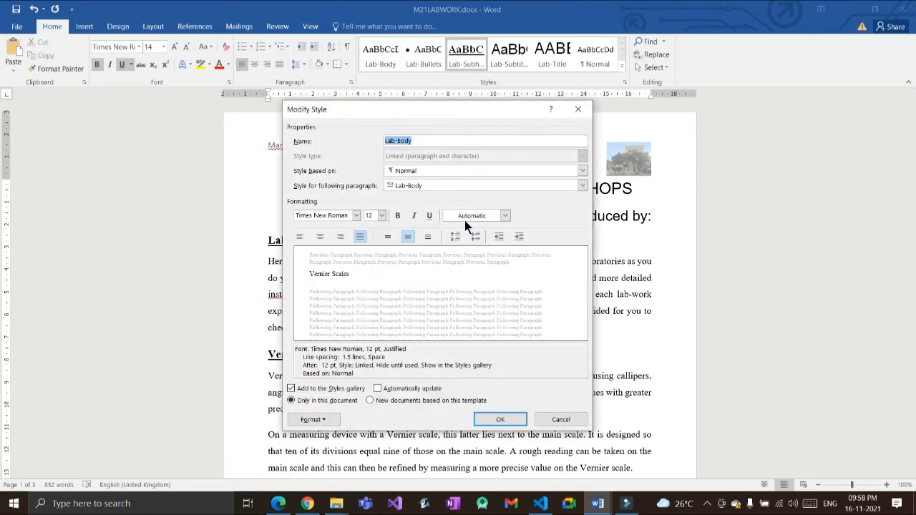
key(alt+Tab)
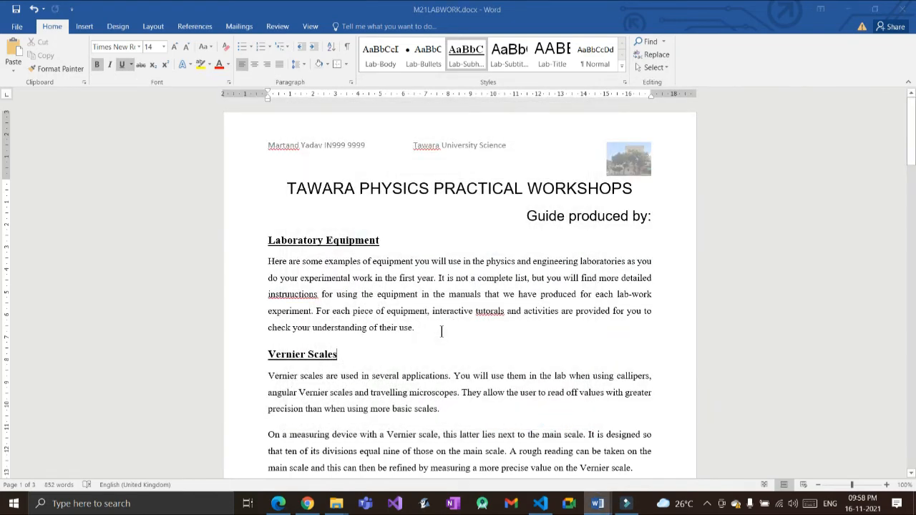
scroll(309, 284, down, 3)
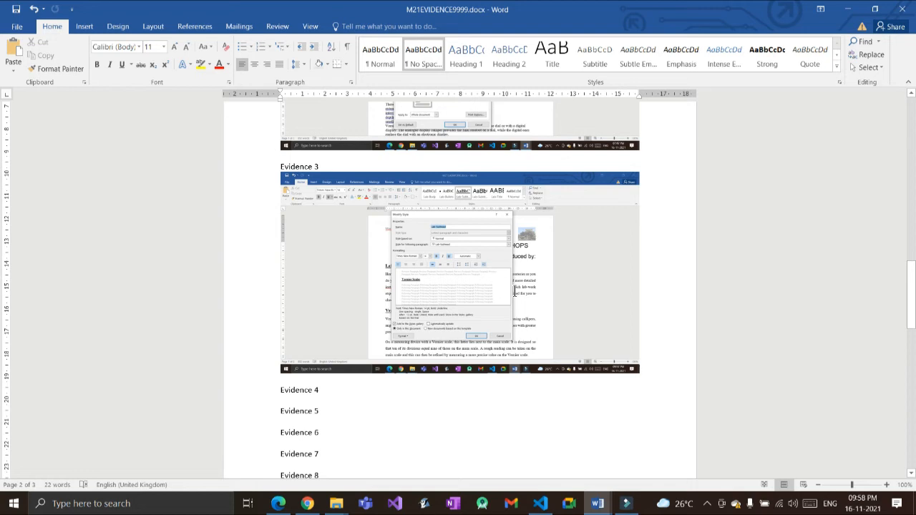
key(Return)
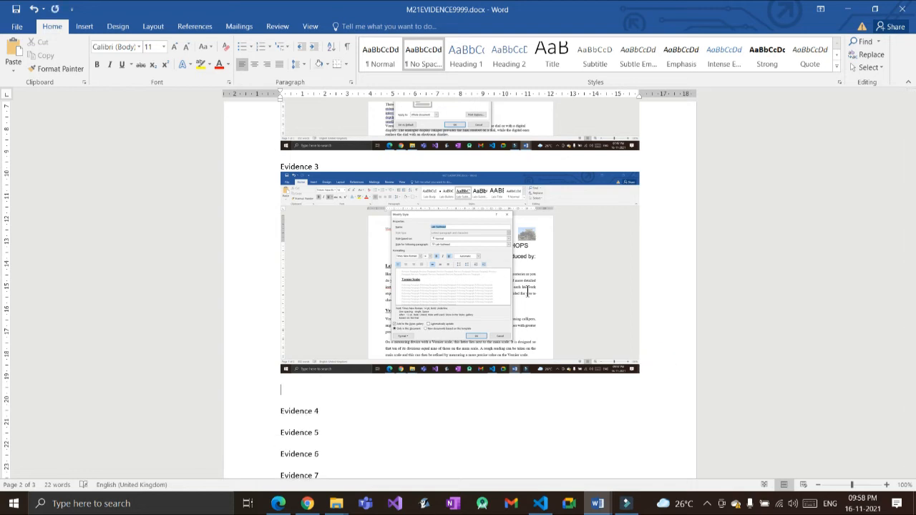
key(ctrl+v)
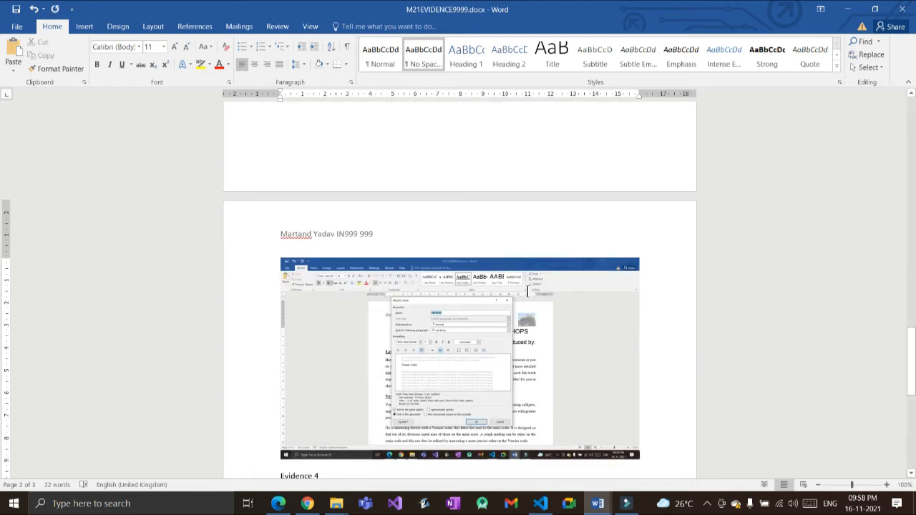
key(alt+Tab)
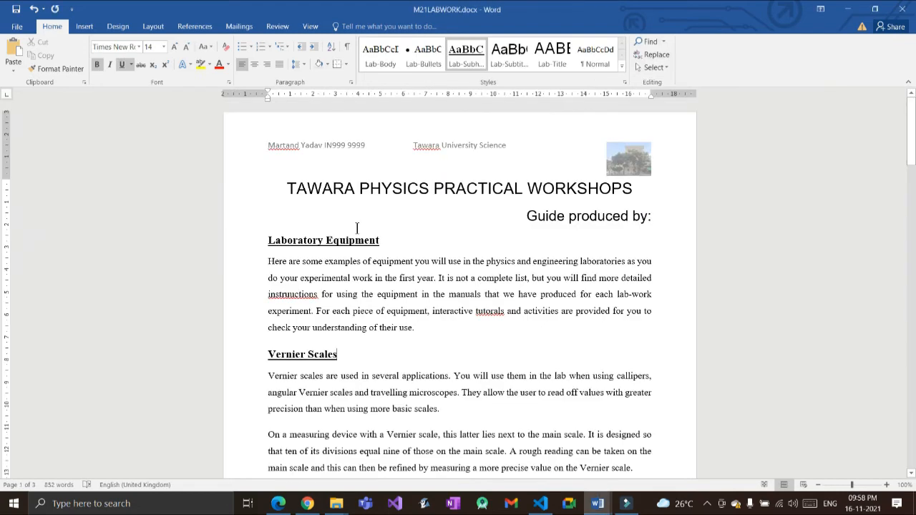
key(alt+Tab)
key(alt+Tab)
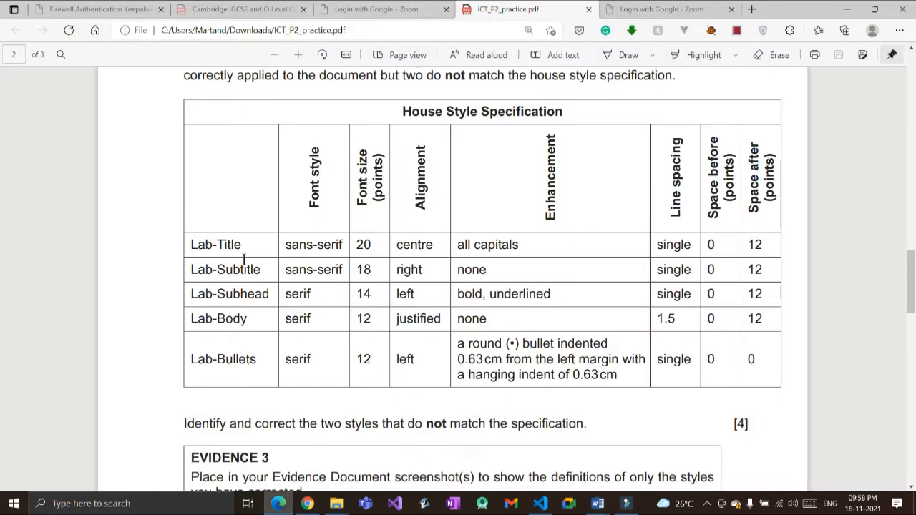
Step: Read questions 6 and 7 of the practice paper
scroll(243, 257, down, 2)
scroll(252, 231, down, 4)
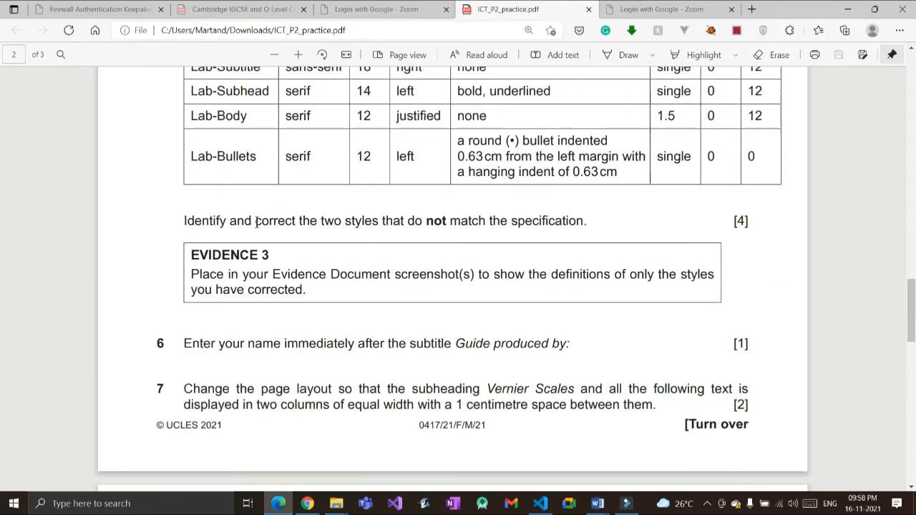
scroll(206, 289, down, 1)
scroll(206, 287, down, 1)
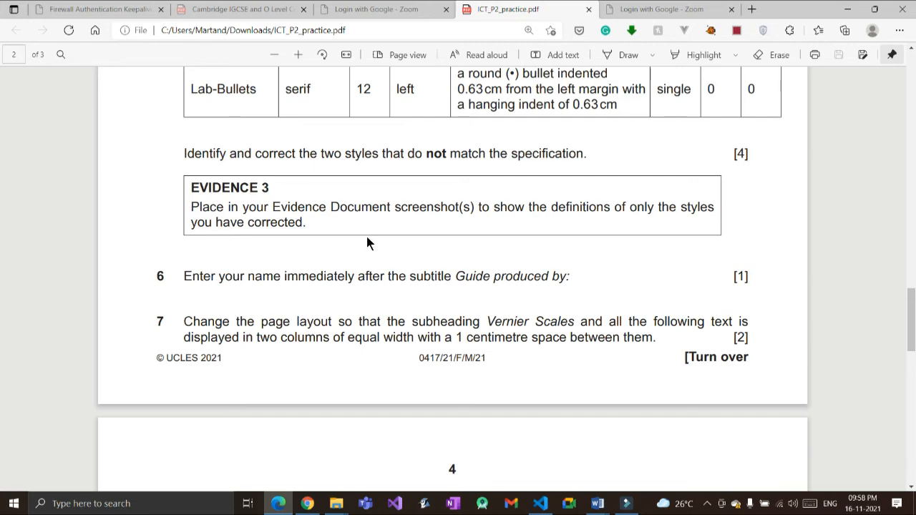
key(alt+Tab)
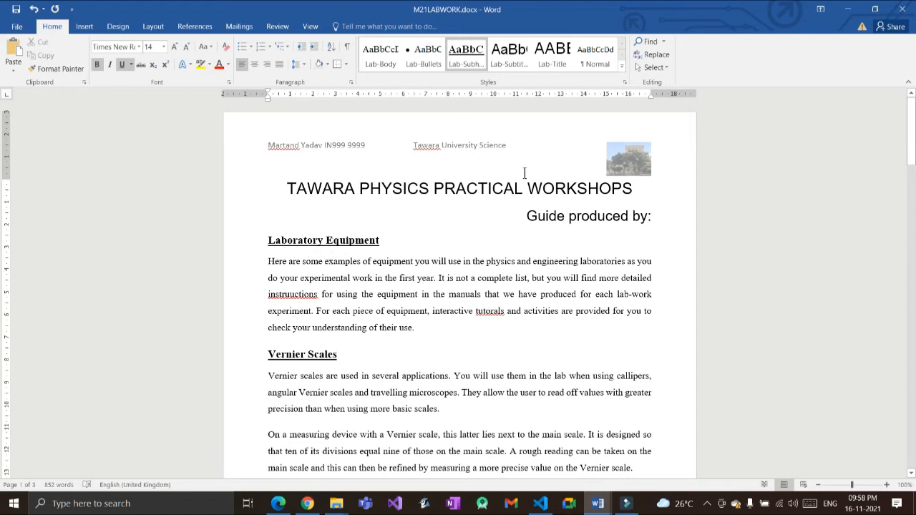
Step: Replace the miscased text after 'Guide produced by:' with the student's full name
click(653, 216)
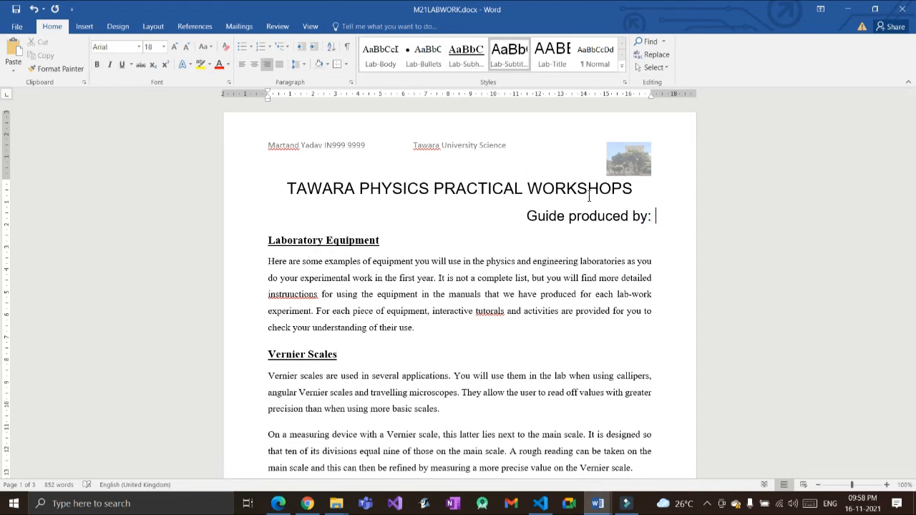
text(m)
key(BackSpace)
key(BackSpace)
text(mARTAND)
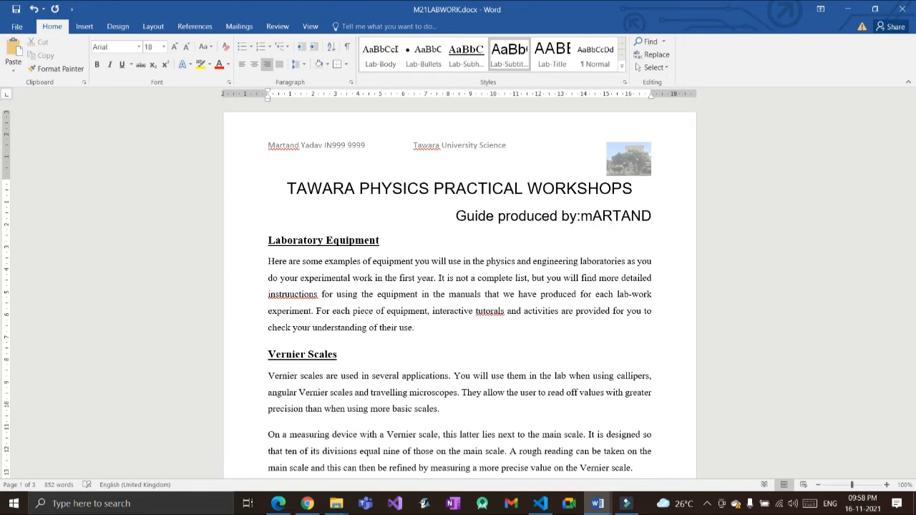
key(BackSpace)
key(BackSpace)
key(BackSpace)
key(BackSpace)
key(BackSpace)
key(BackSpace)
key(BackSpace)
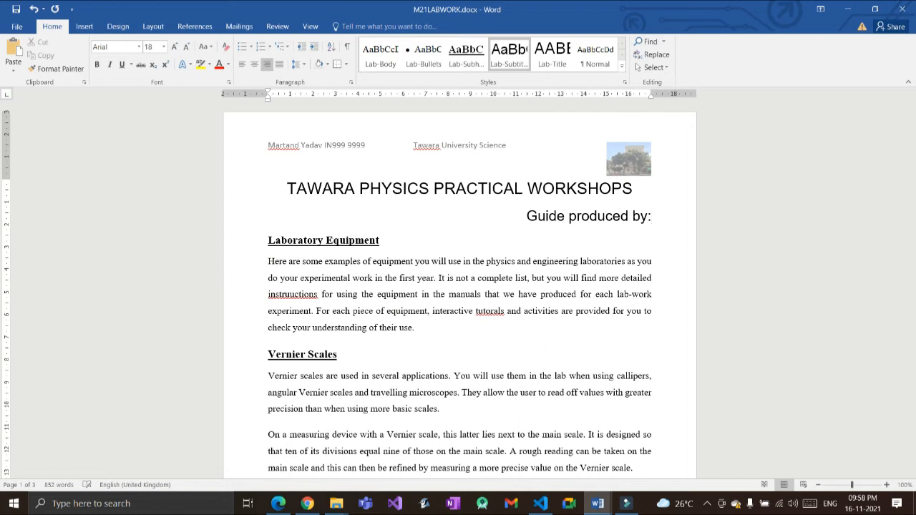
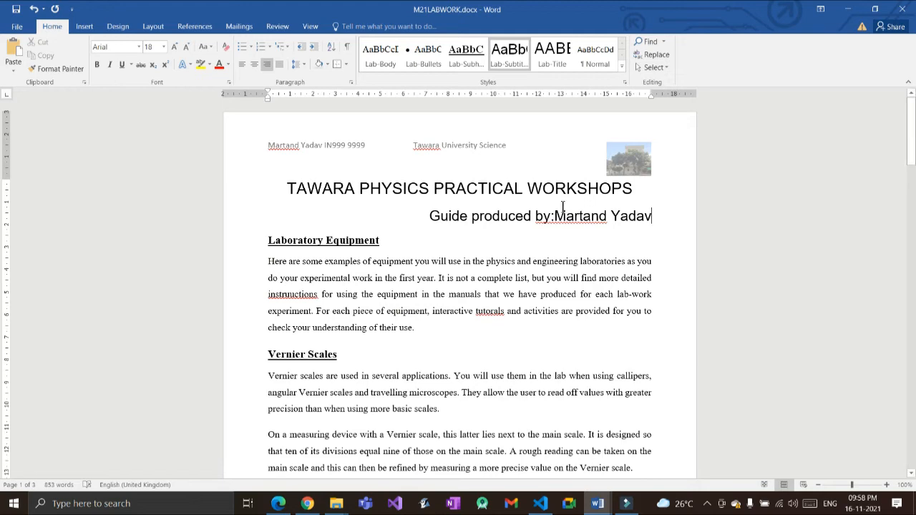
key(alt+Tab)
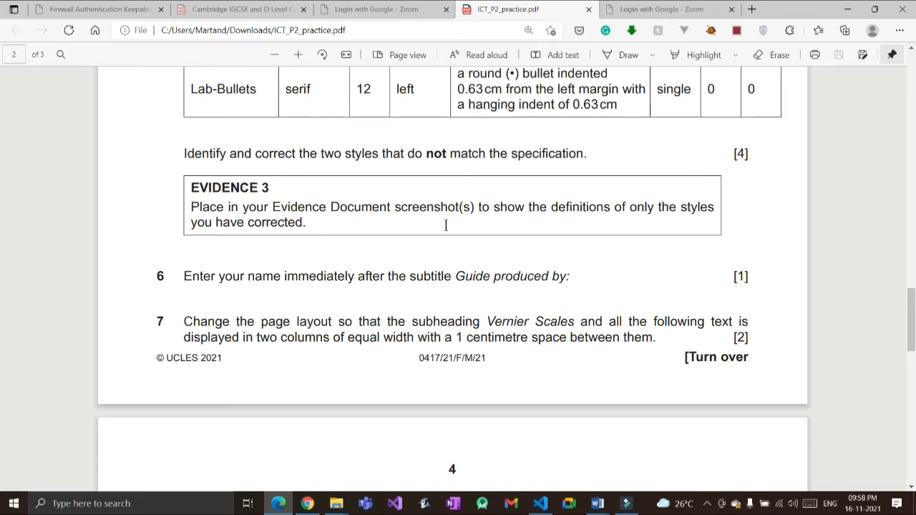
Step: Reread question 7 in the practice paper and scroll down the lab document
scroll(444, 224, down, 1)
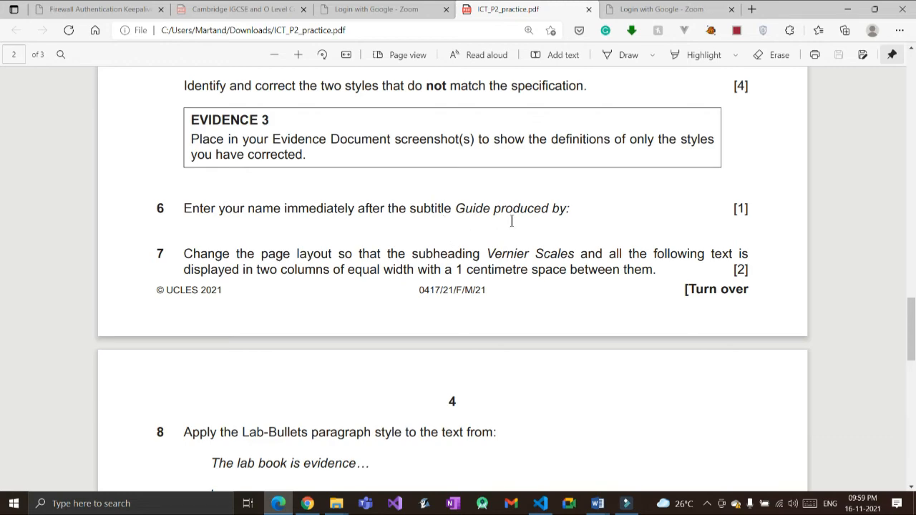
key(alt+Tab)
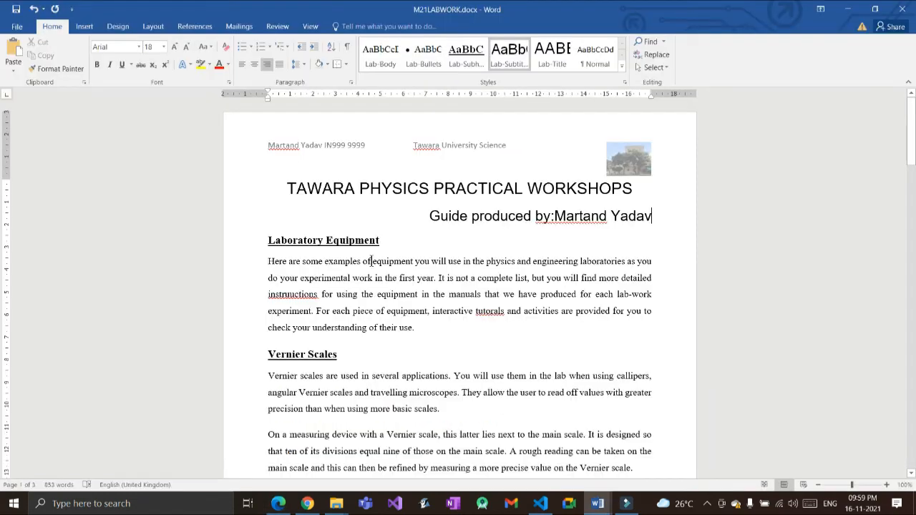
scroll(313, 281, down, 1)
scroll(313, 282, down, 1)
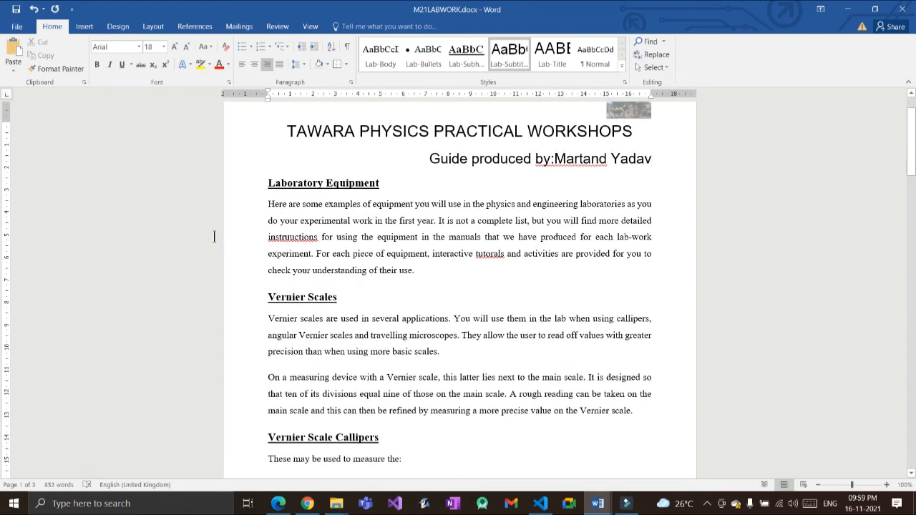
Step: Put the Vernier Scales heading and both its paragraphs into two columns
key(alt+Tab)
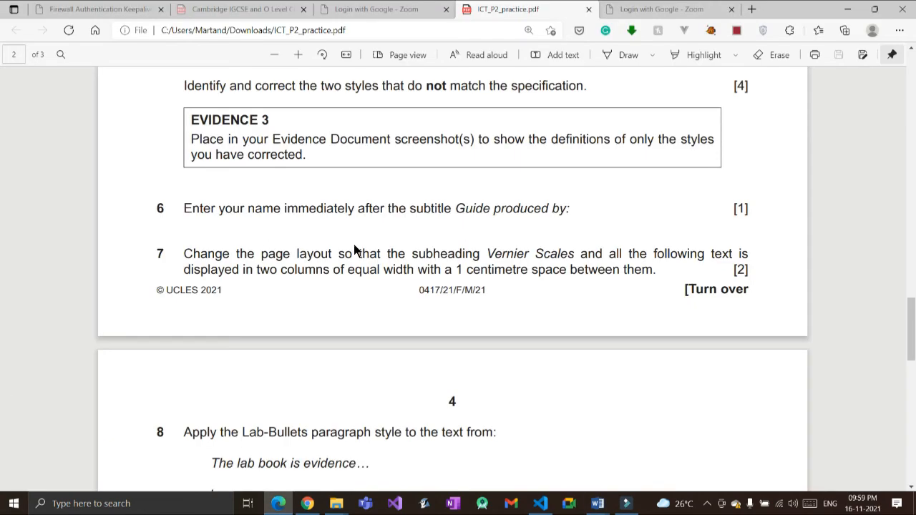
key(alt+Tab)
drag(266, 293, 516, 326)
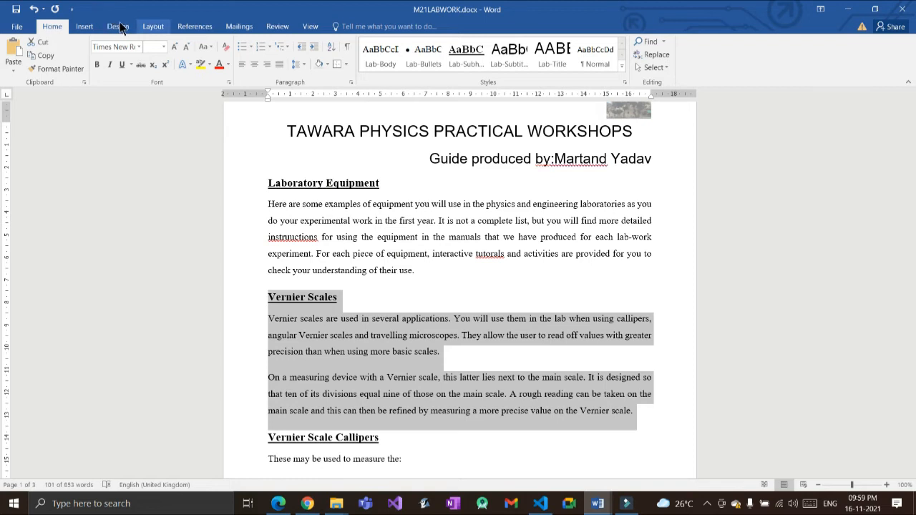
click(153, 26)
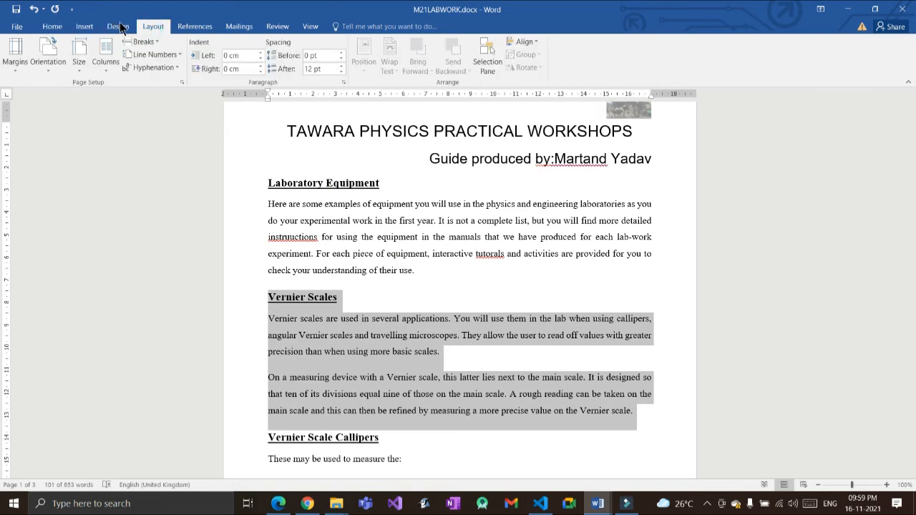
click(88, 60)
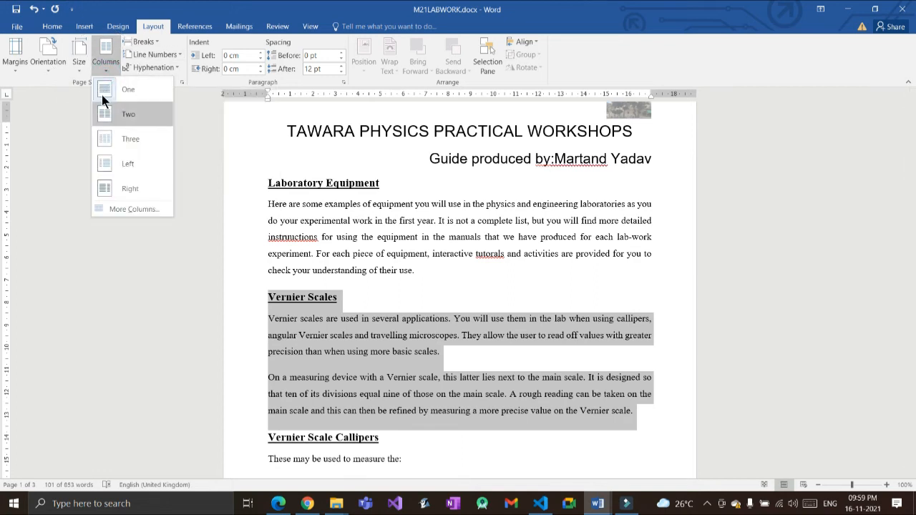
click(126, 115)
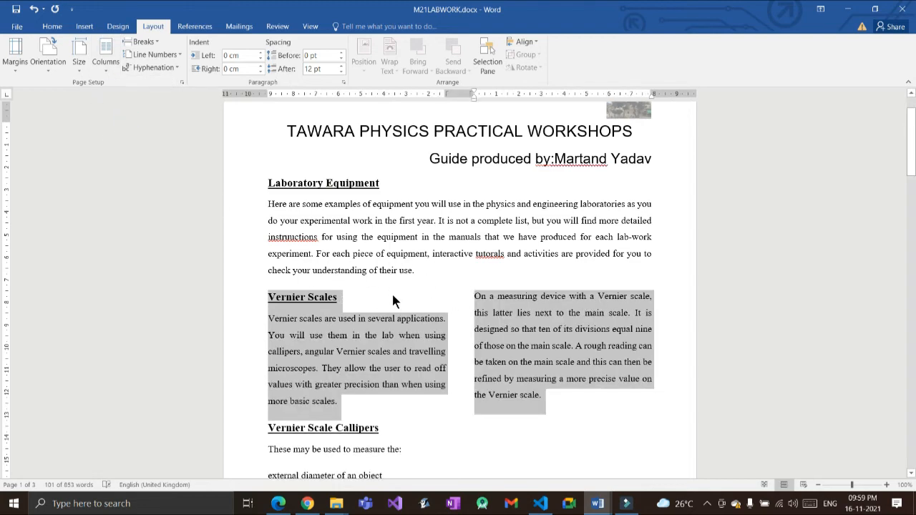
click(357, 283)
key(alt+Tab)
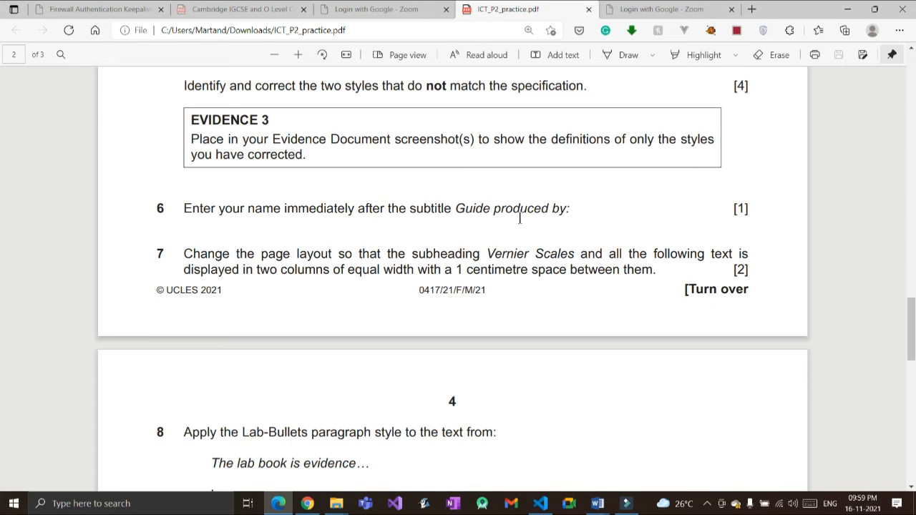
key(alt+Tab)
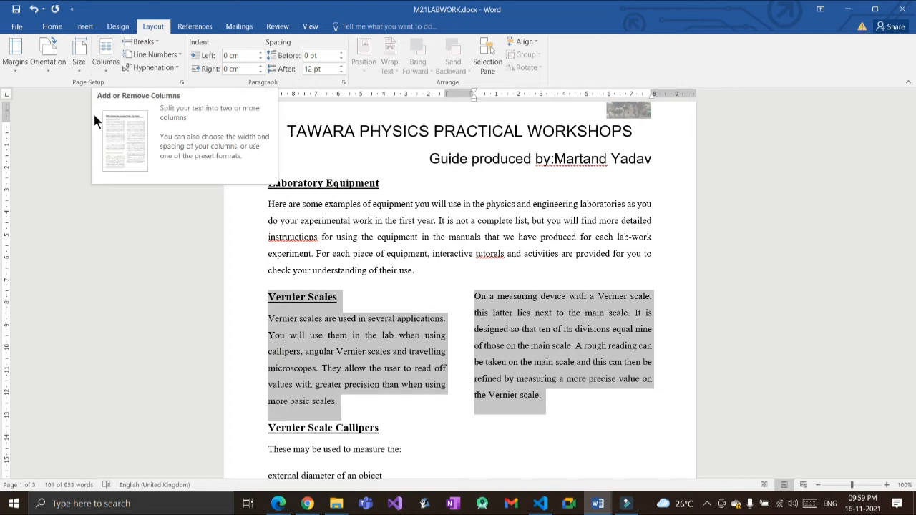
Step: Set the spacing between the two Vernier Scales columns to 1 cm
click(89, 60)
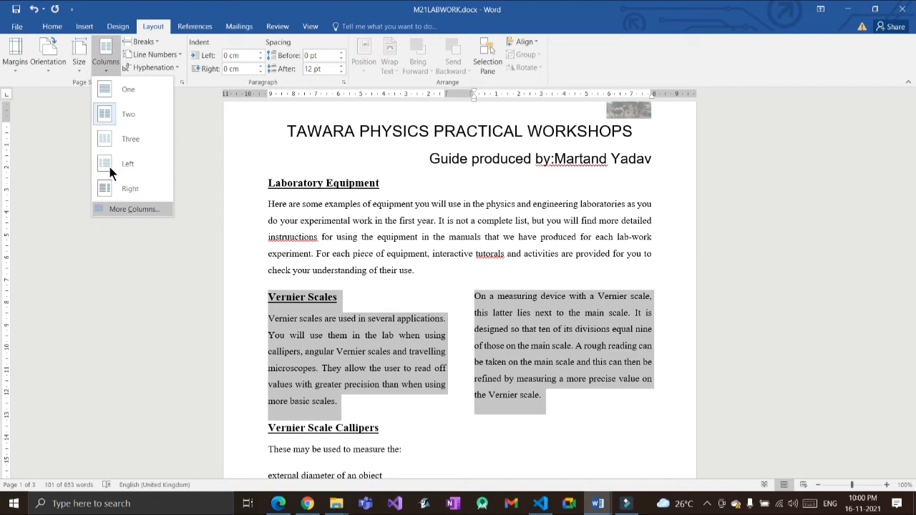
click(134, 209)
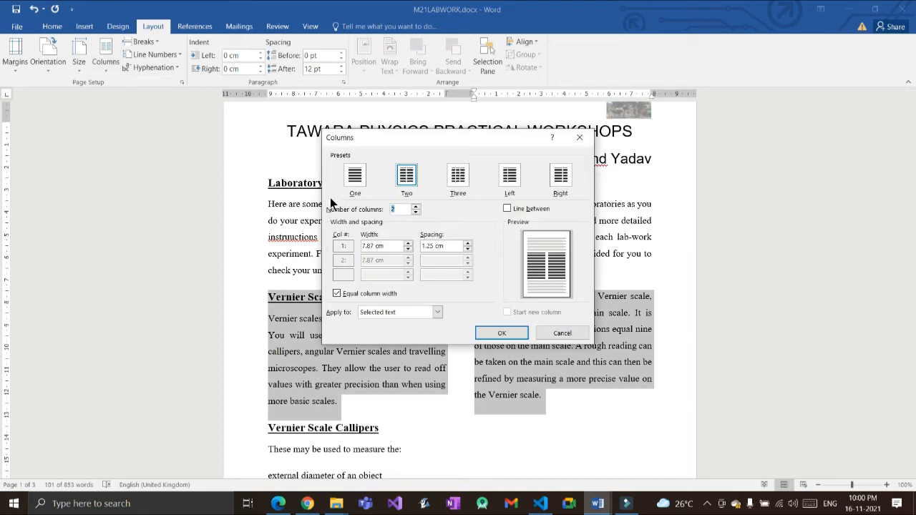
key(Tab)
text(1)
key(Return)
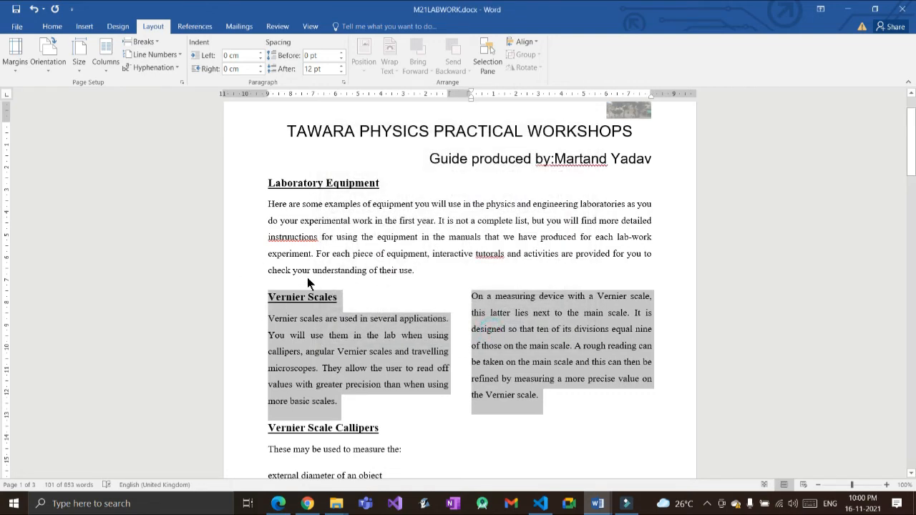
key(alt+Tab)
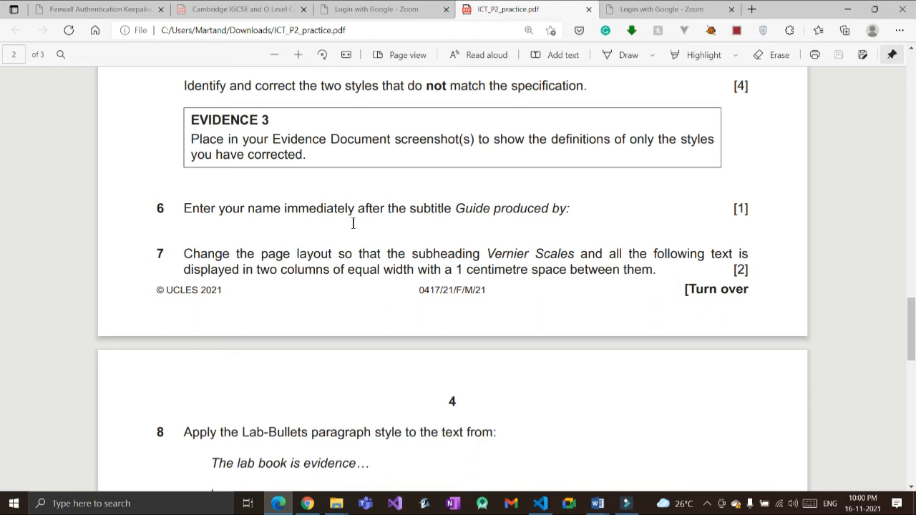
Step: Read question 8 on applying the Lab-Bullets style
scroll(411, 241, down, 2)
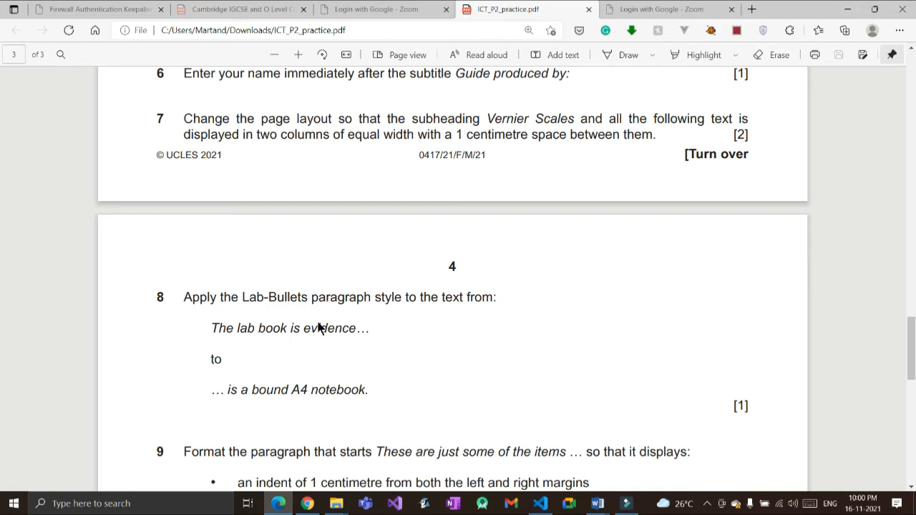
key(alt+Tab)
Step: Apply the Lab-Bullets style to the four 'The lab book is' lines
scroll(325, 296, down, 1)
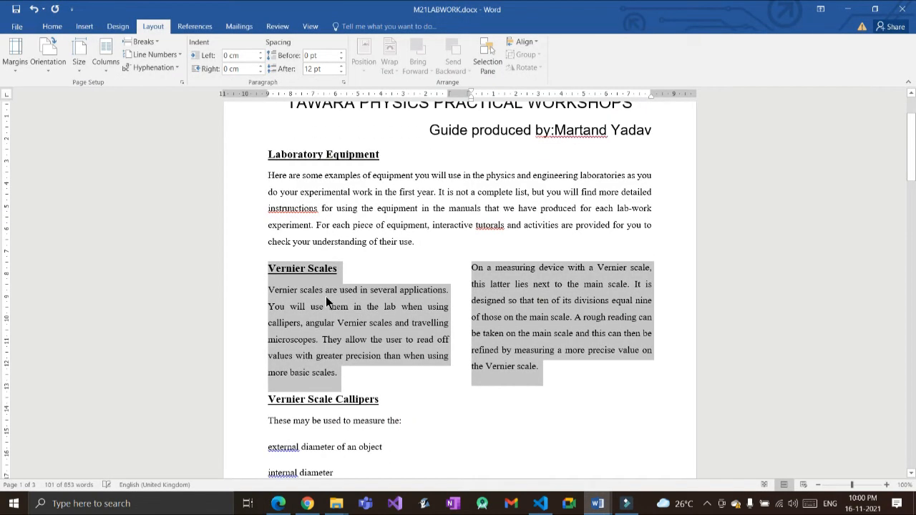
scroll(326, 296, down, 3)
scroll(326, 295, down, 3)
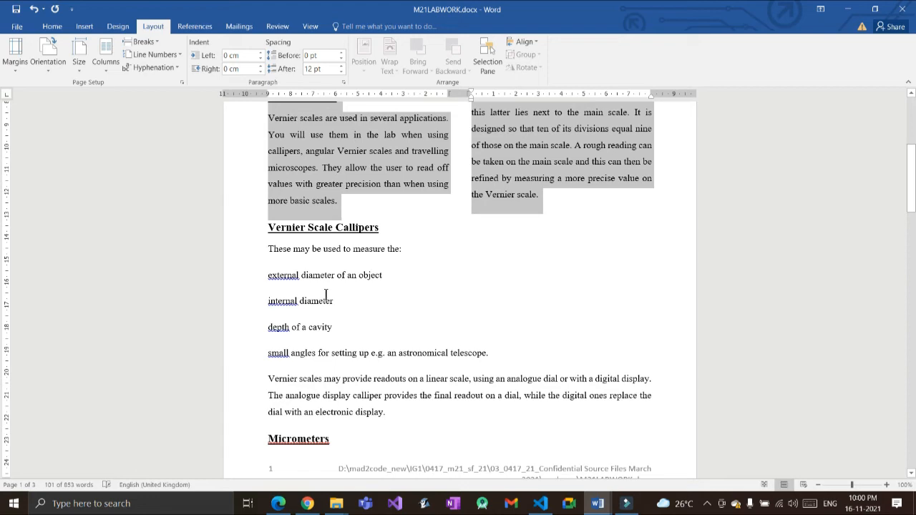
scroll(326, 294, down, 9)
scroll(326, 296, down, 14)
scroll(326, 296, down, 11)
scroll(327, 292, down, 6)
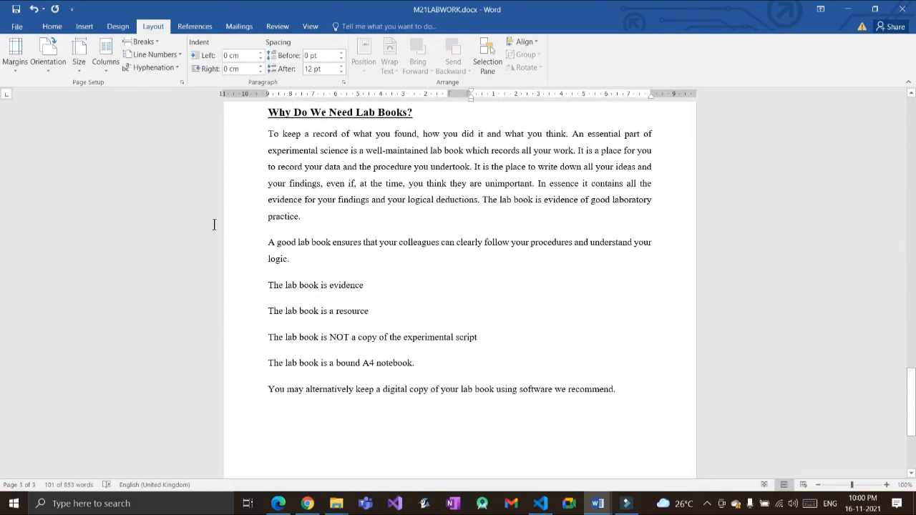
drag(269, 285, 421, 365)
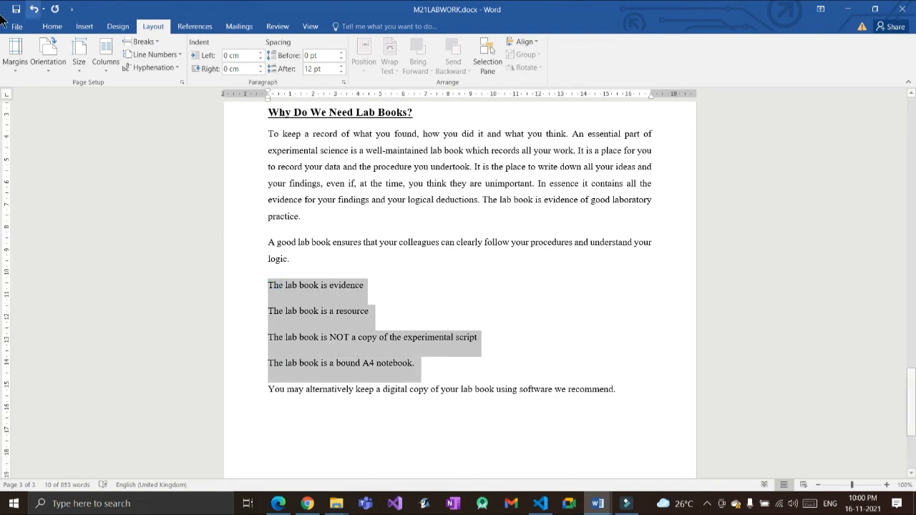
click(52, 26)
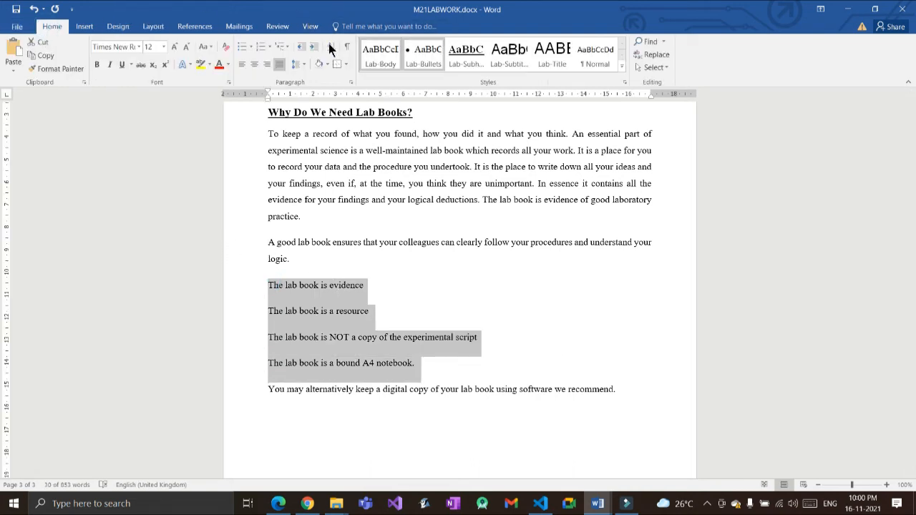
click(413, 57)
Step: Read question 9 in the practice paper PDF
key(alt+Tab)
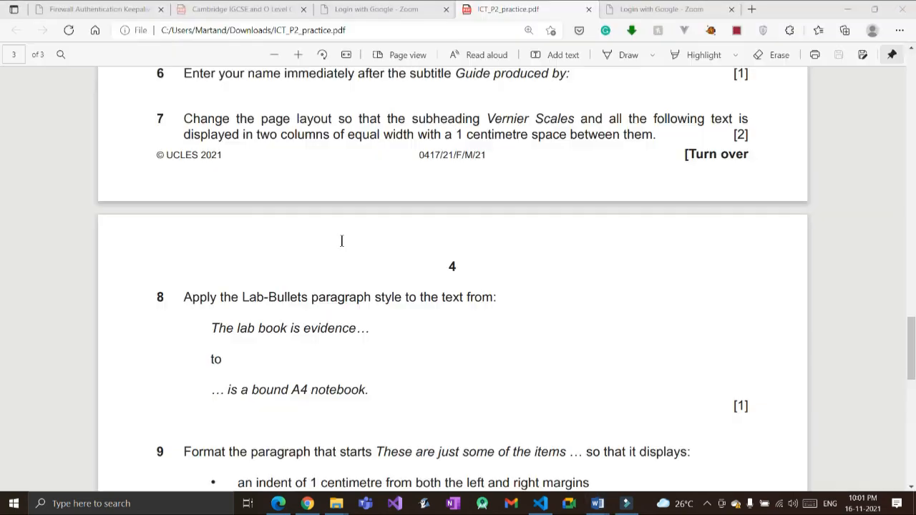
scroll(249, 284, down, 1)
scroll(249, 284, down, 1)
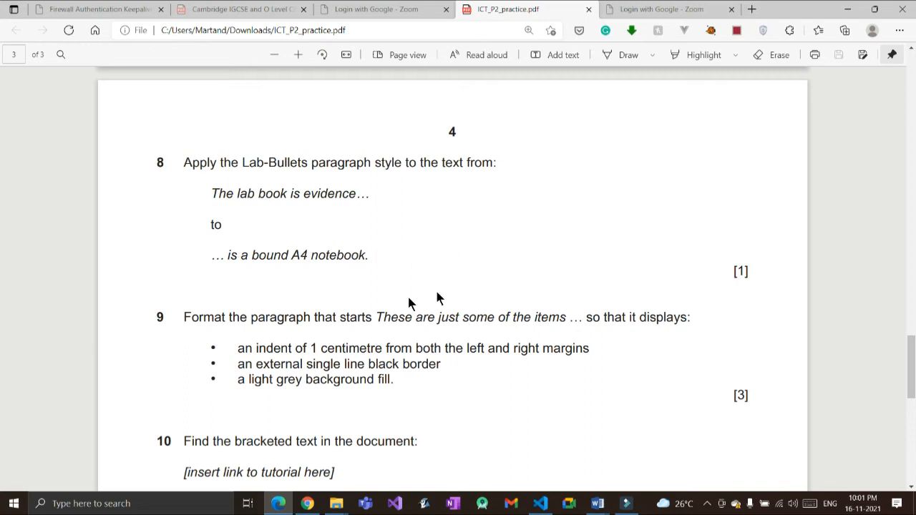
key(alt+Tab)
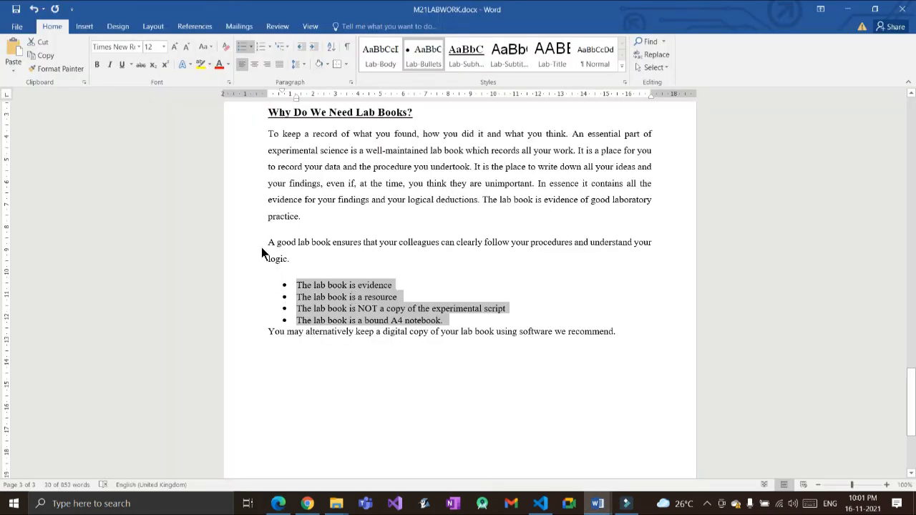
key(alt+Tab)
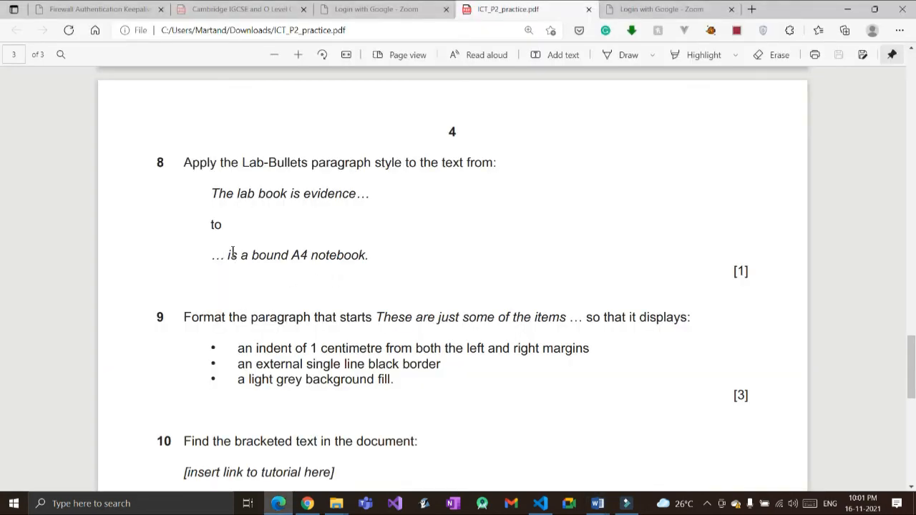
Step: Find the paragraph beginning 'These are just some of the items' using the phrase copied from question 9
drag(377, 317, 384, 317)
drag(347, 247, 445, 254)
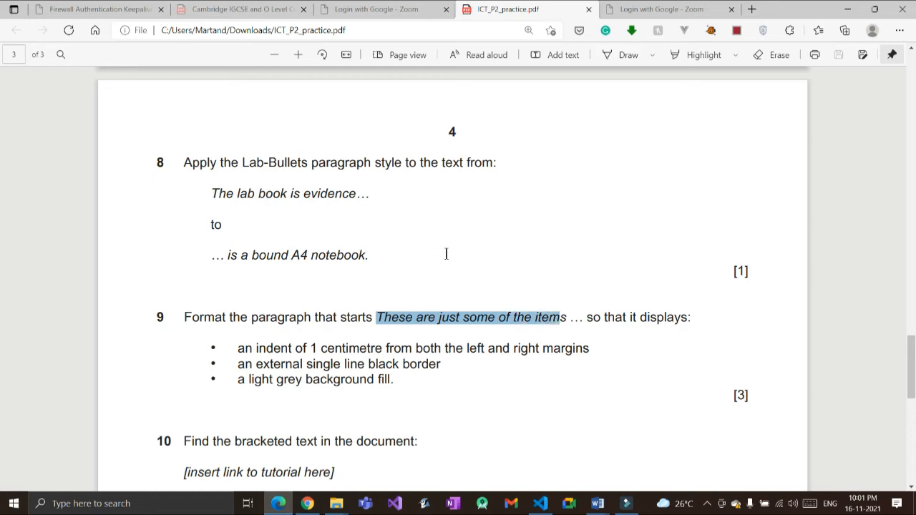
key(ctrl+c)
key(alt+Tab)
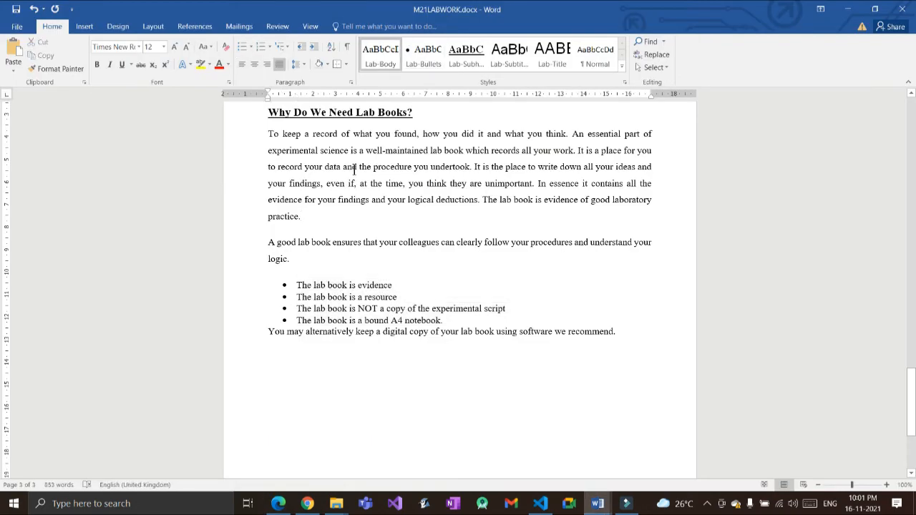
key(ctrl+f)
key(ctrl+v)
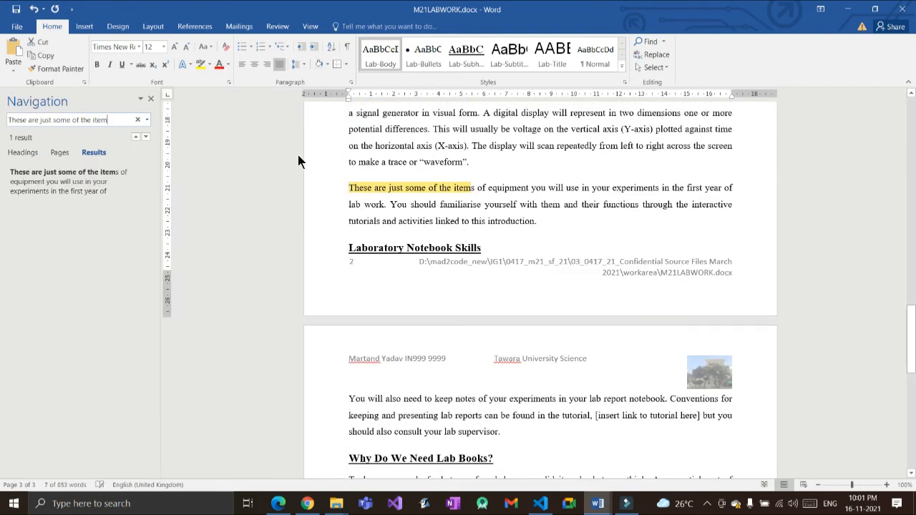
click(151, 98)
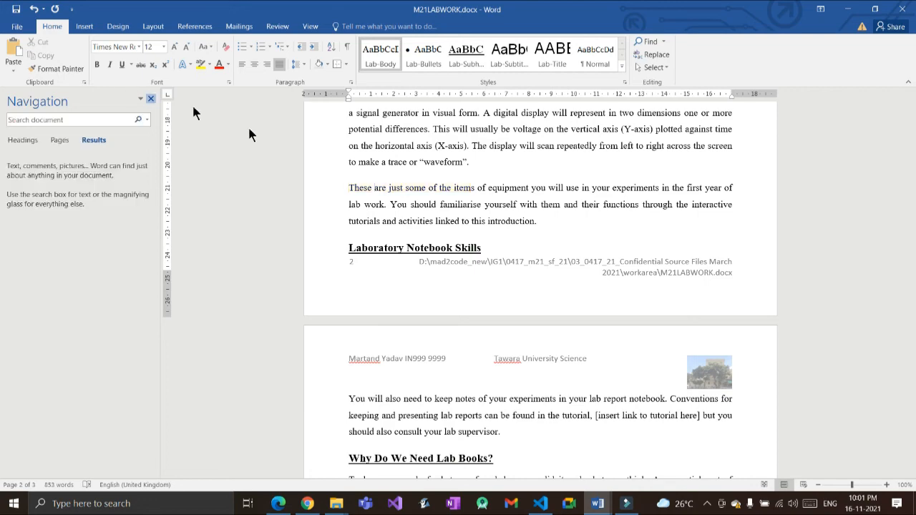
key(alt+Tab)
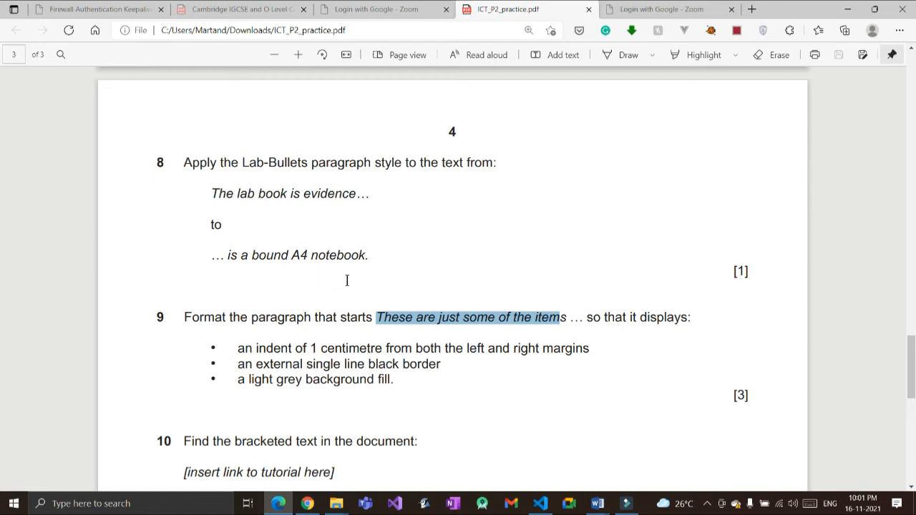
key(alt+Tab)
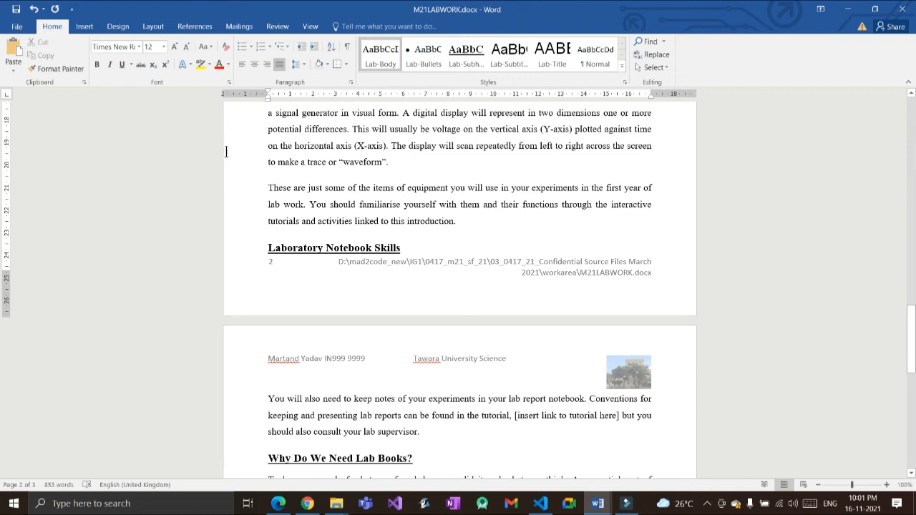
Step: Indent the 'These are just some of the items' paragraph 1 cm left and 1 cm right
triple_click(365, 177)
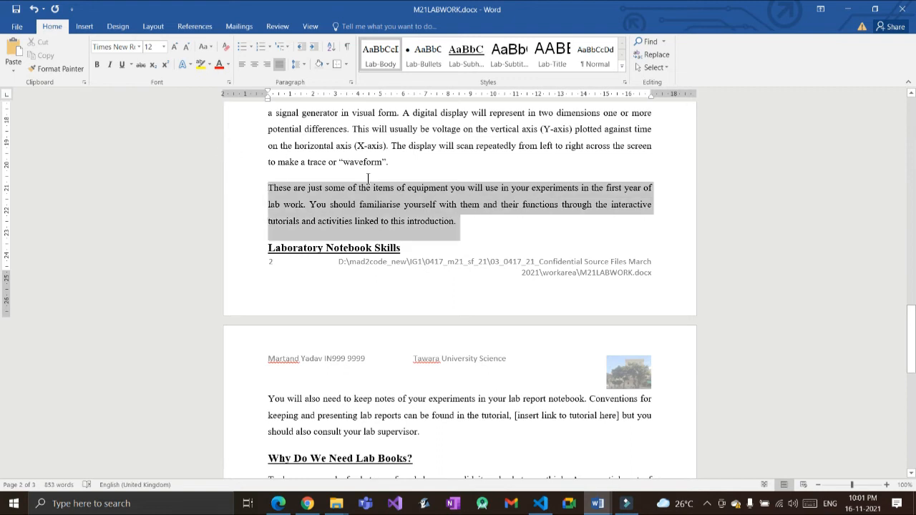
right_click(354, 202)
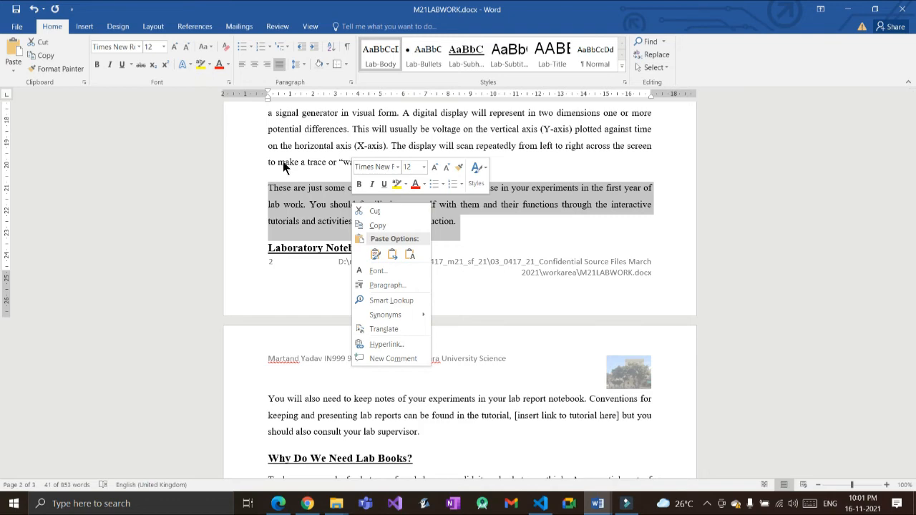
click(387, 285)
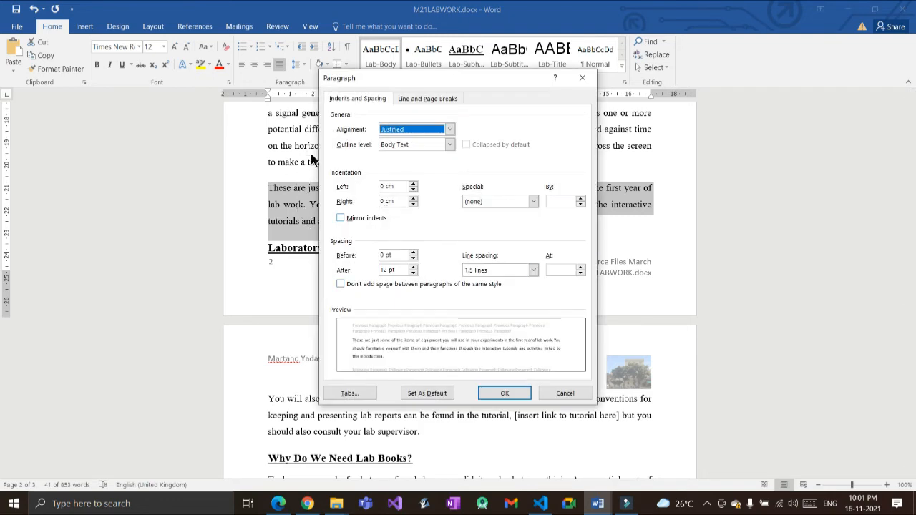
key(alt+Tab)
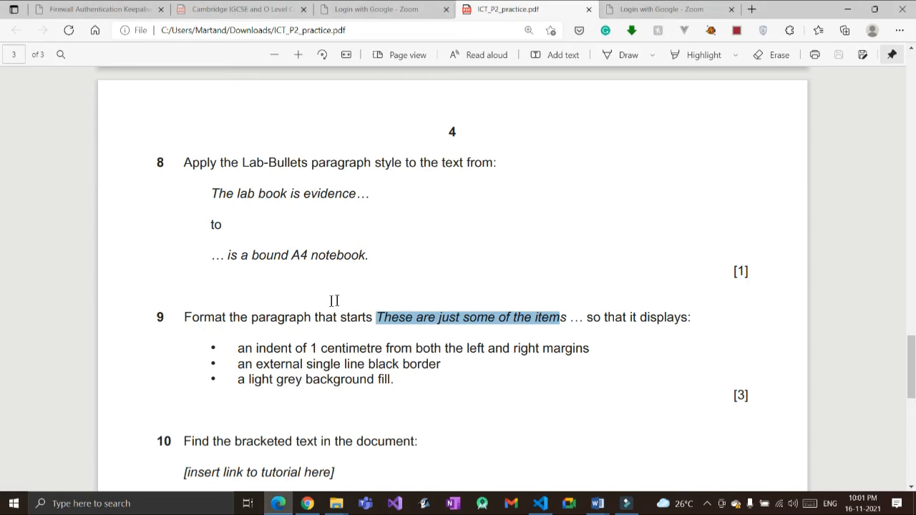
key(alt+Tab)
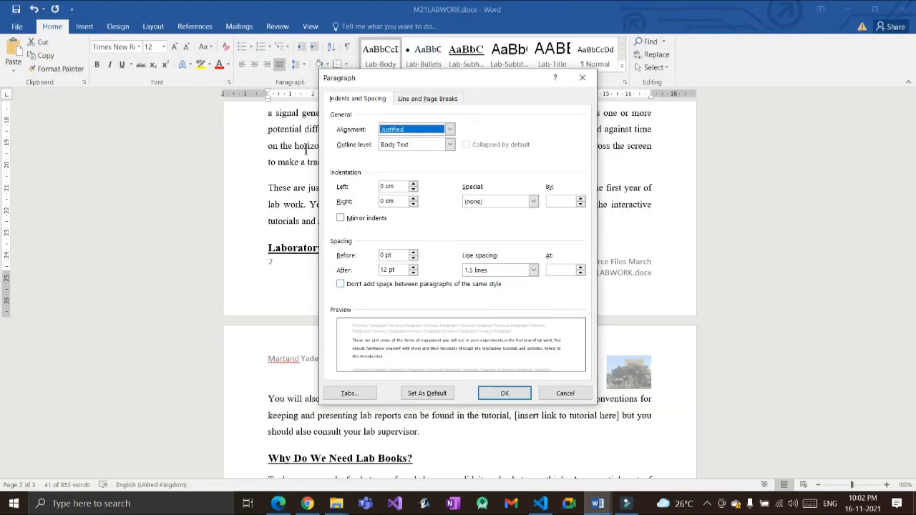
key(Tab)
key(Tab)
text(1)
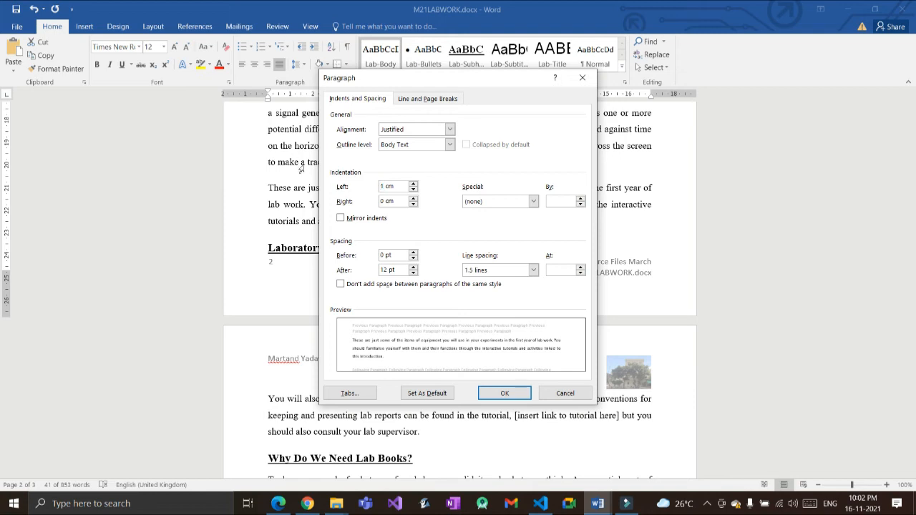
key(Tab)
text(1)
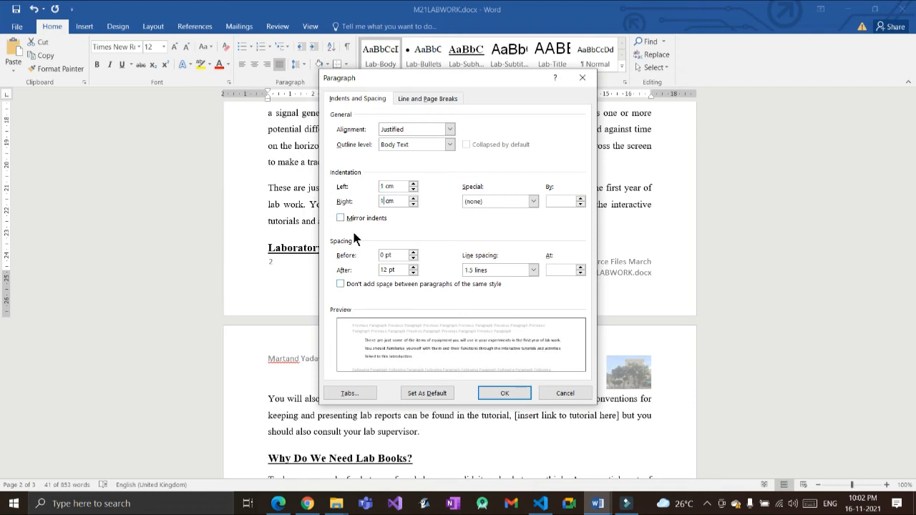
key(Return)
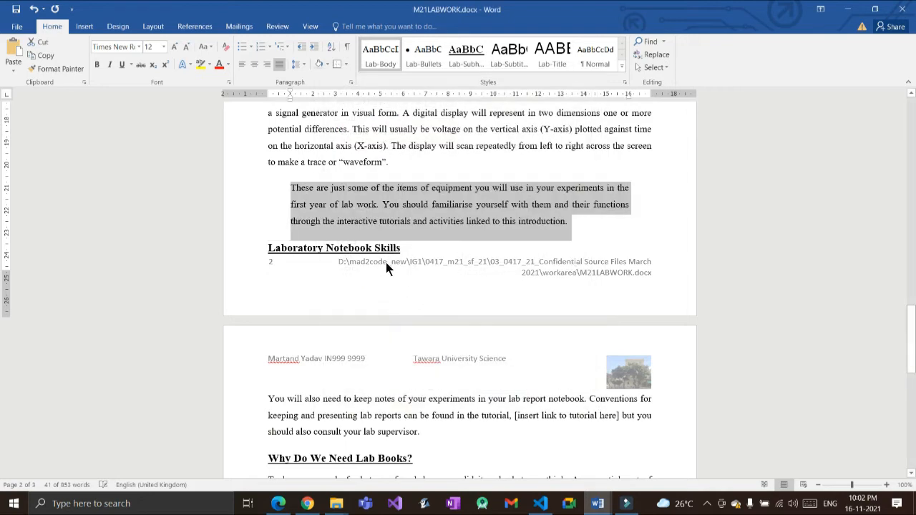
key(alt+Tab)
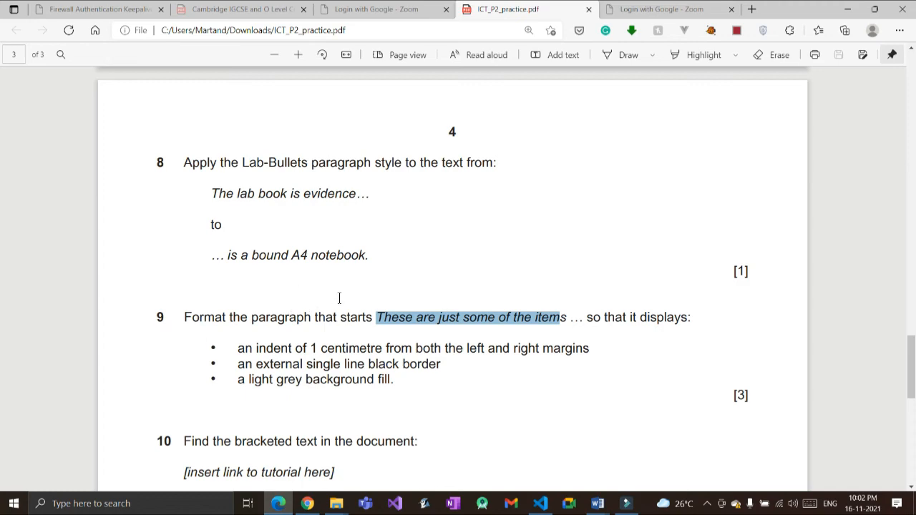
key(alt+Tab)
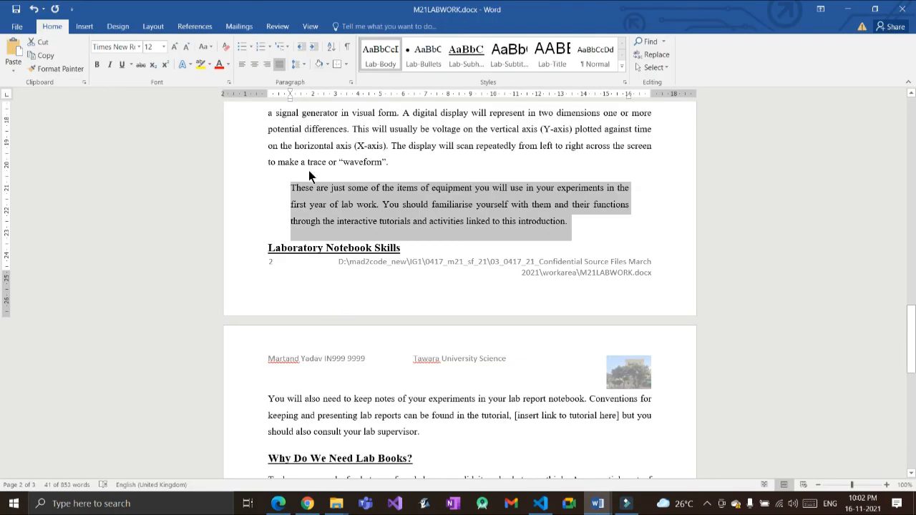
Step: Put a single-line outside box border around the indented paragraph
click(347, 65)
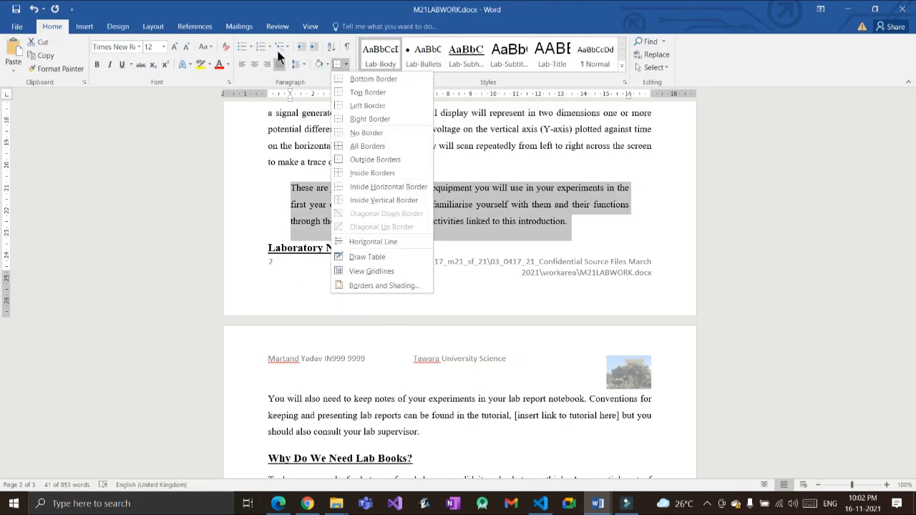
click(375, 159)
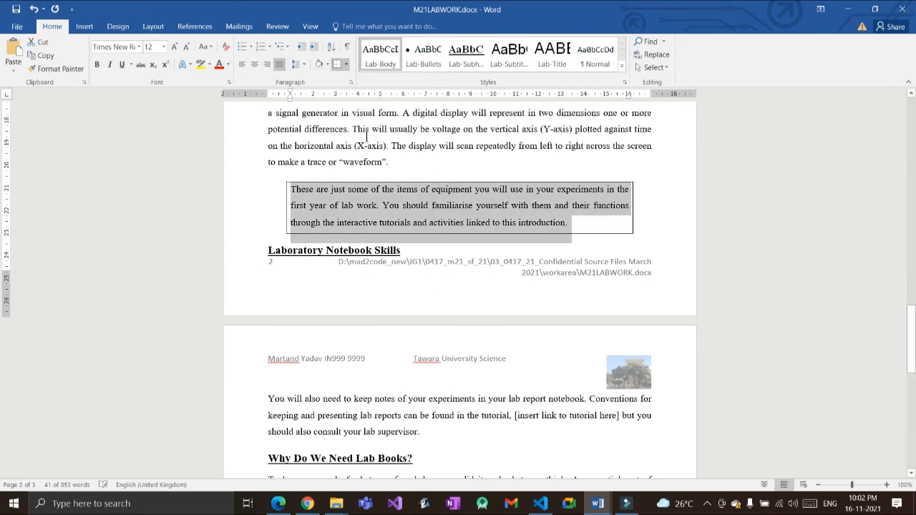
key(alt+Tab)
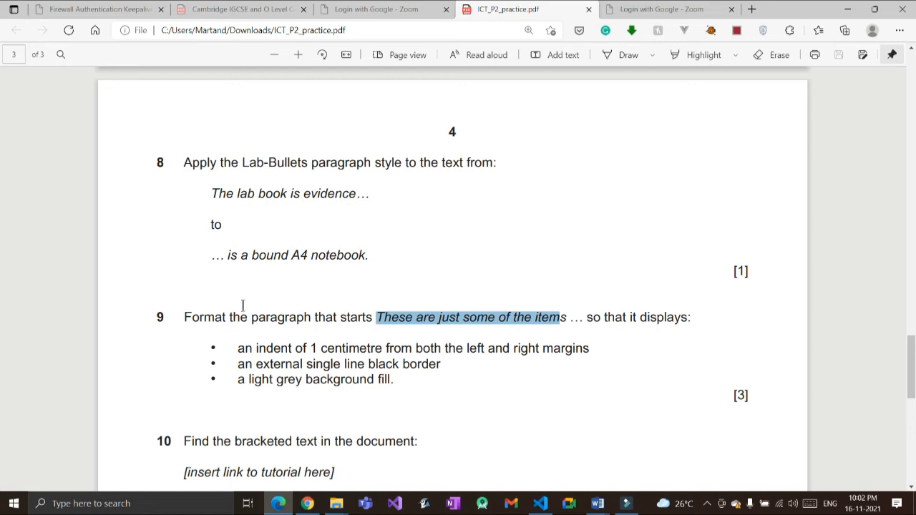
key(alt+Tab)
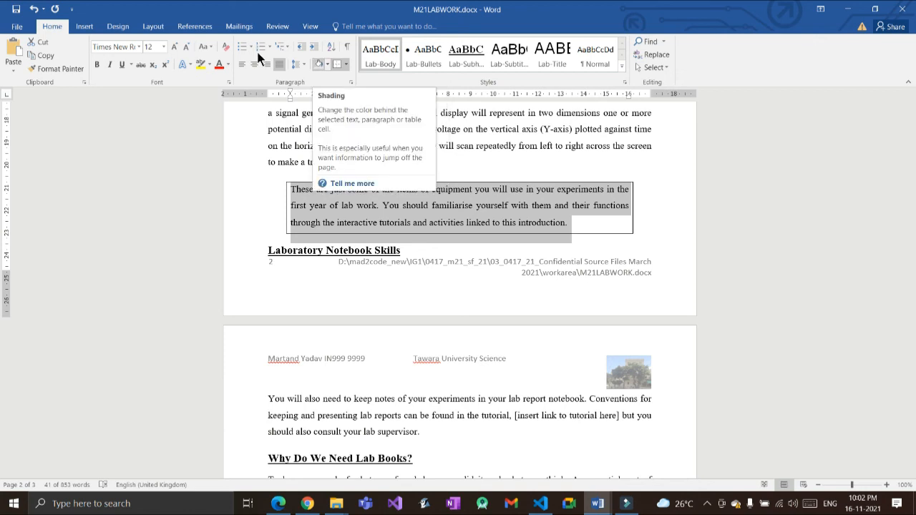
Step: Give the paragraph light grey shading
click(327, 64)
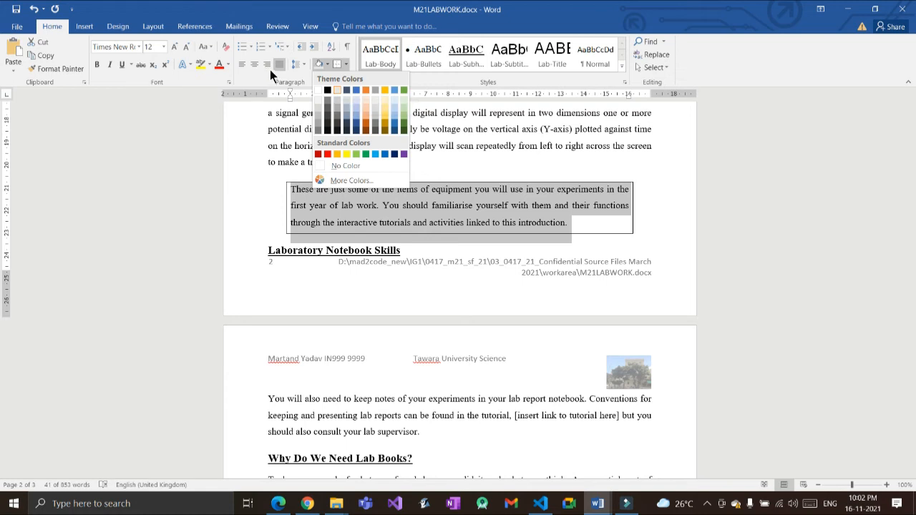
click(337, 90)
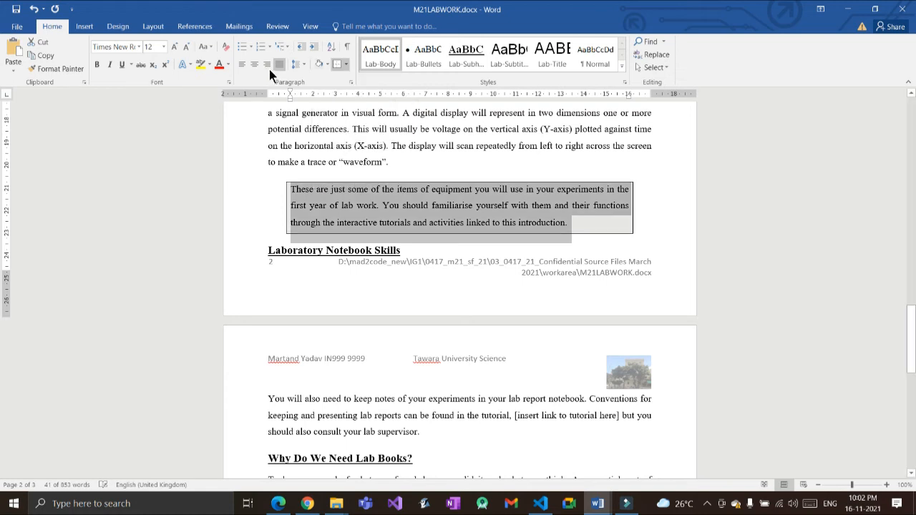
click(543, 172)
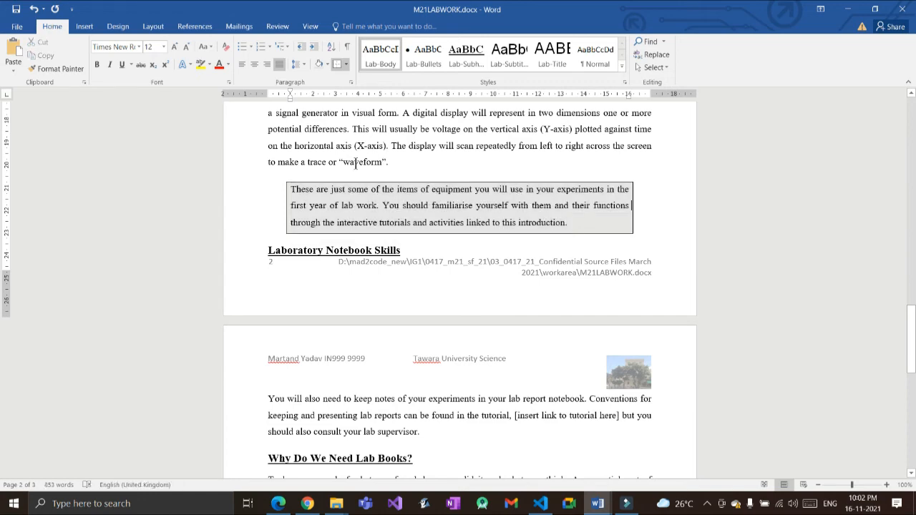
key(alt+Tab)
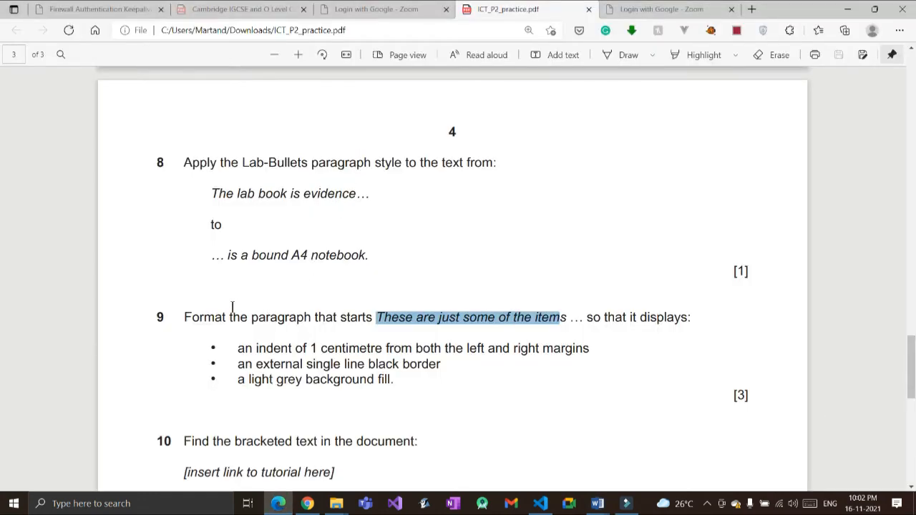
Step: Search the document for '[insert link to tutorial here]' copied from question 10
scroll(223, 319, down, 3)
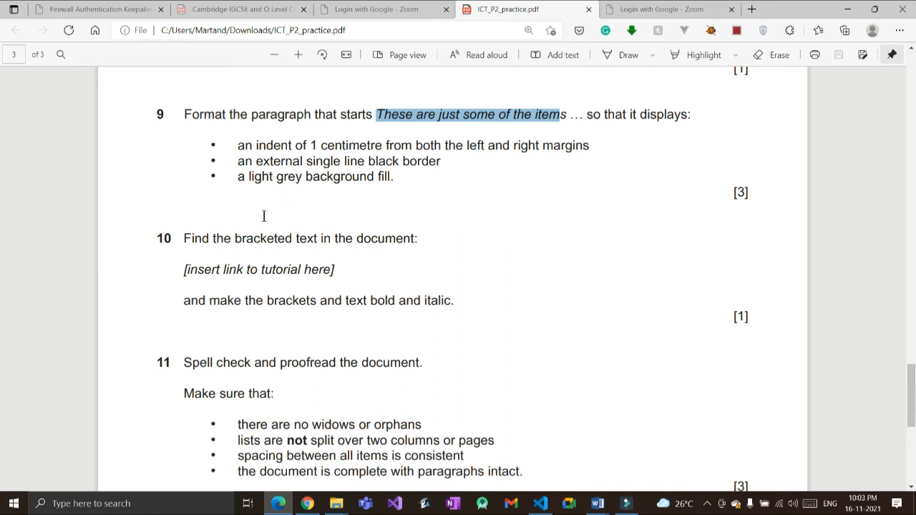
drag(263, 214, 146, 219)
key(ctrl+c)
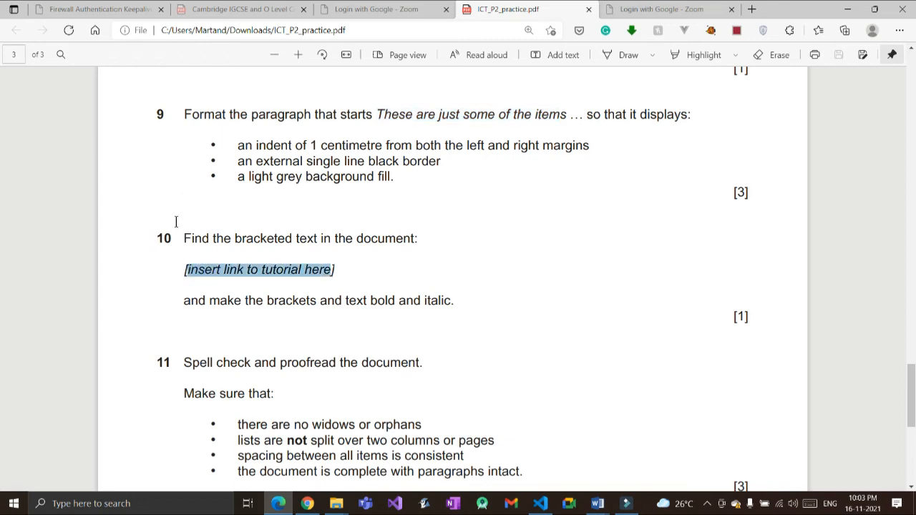
key(alt+Tab)
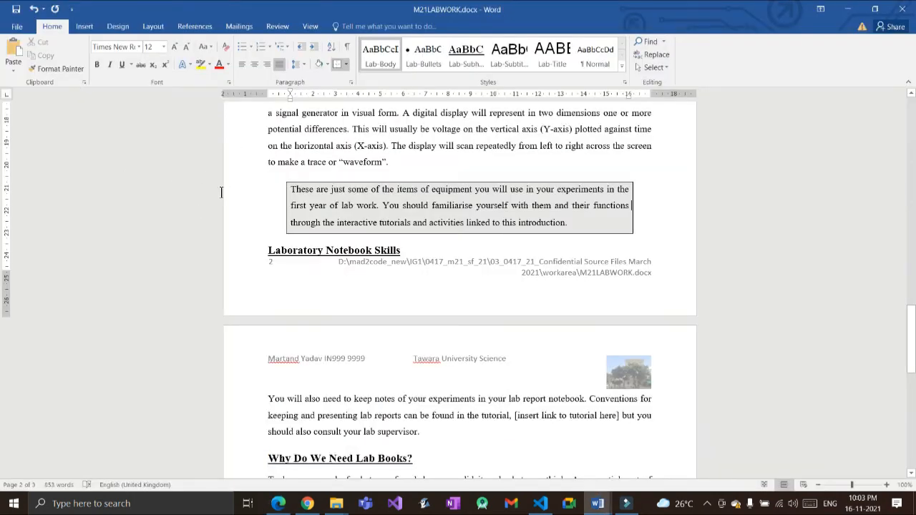
key(ctrl+f)
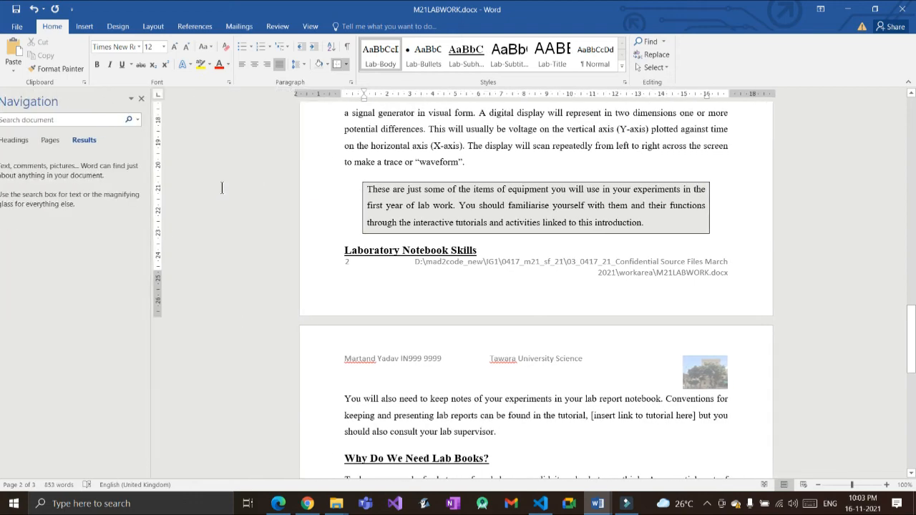
text(These are just some of the item)
key(ctrl+v)
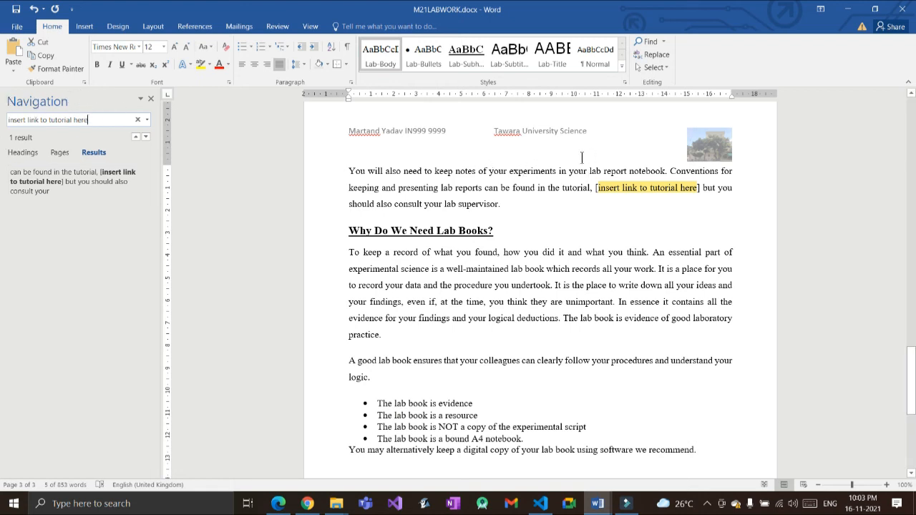
Step: Close the search pane and select all of [insert link to tutorial here], brackets included
click(150, 98)
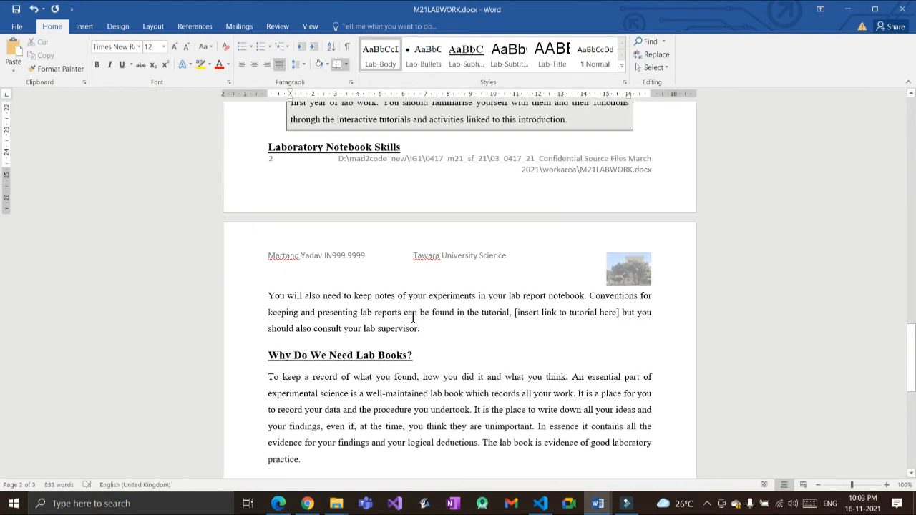
scroll(412, 319, down, 3)
scroll(413, 320, down, 4)
scroll(415, 318, up, 4)
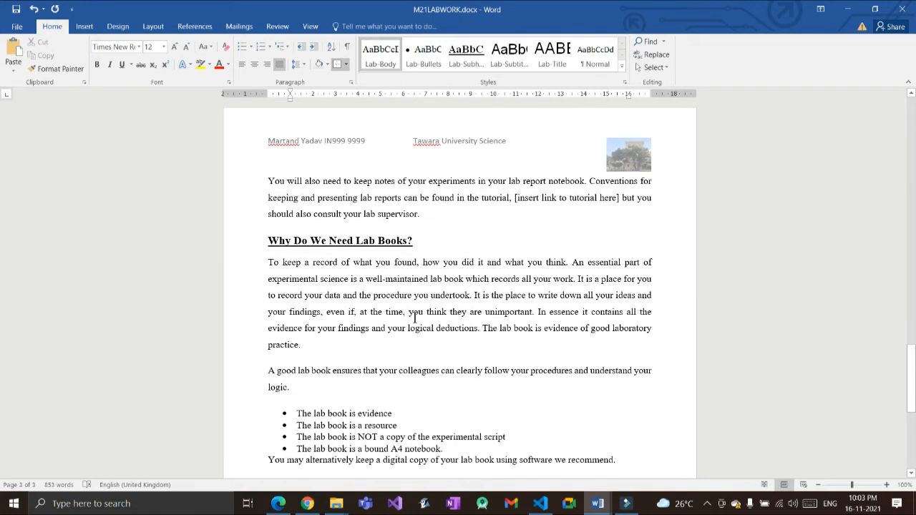
double_click(444, 161)
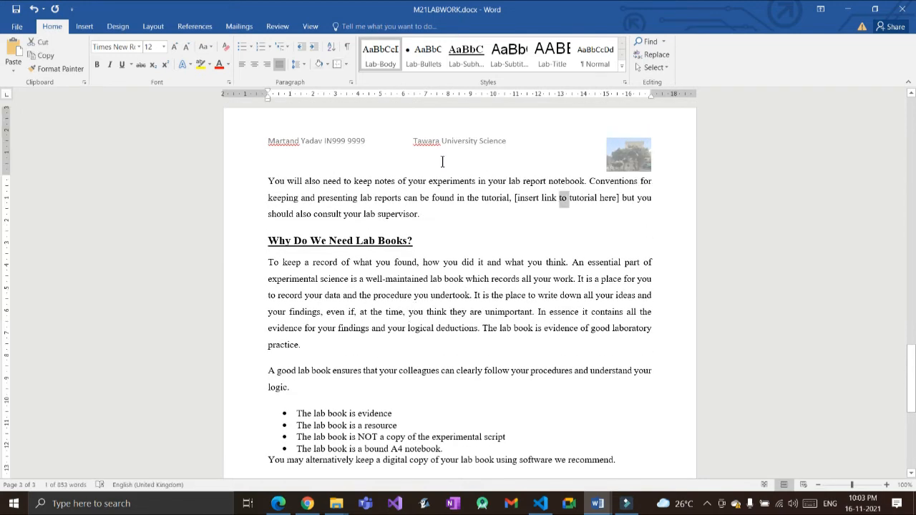
key(alt+Tab)
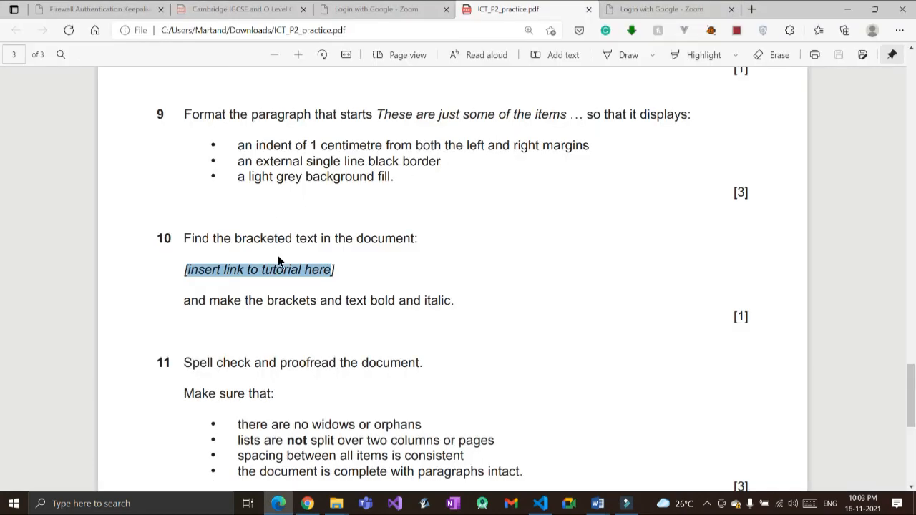
key(alt+Tab)
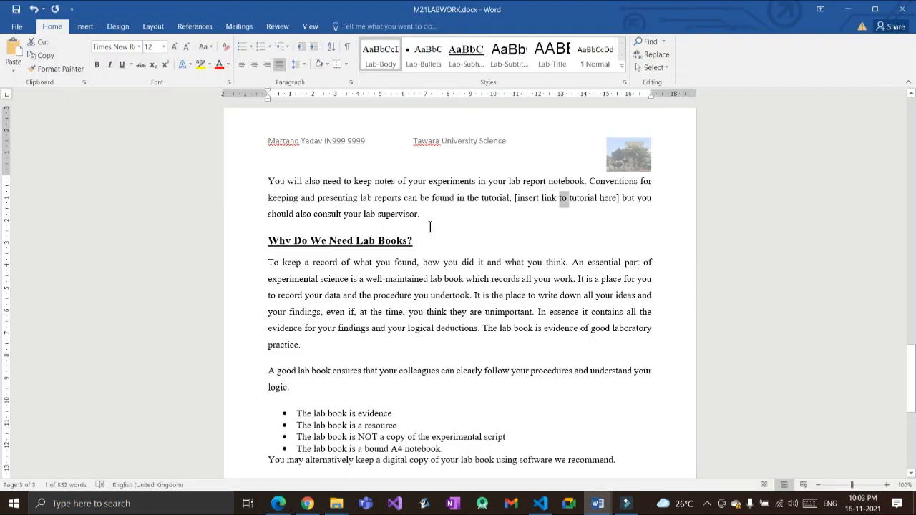
key(Down)
drag(514, 199, 620, 199)
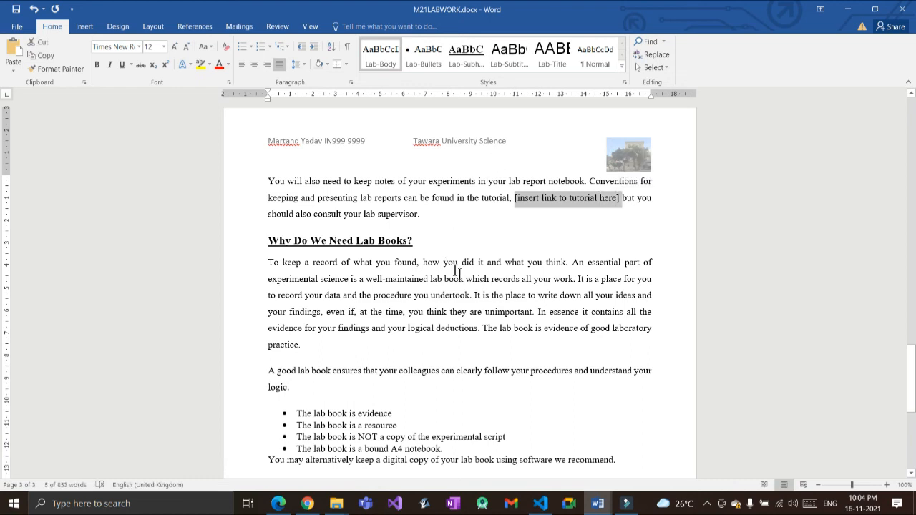
click(489, 170)
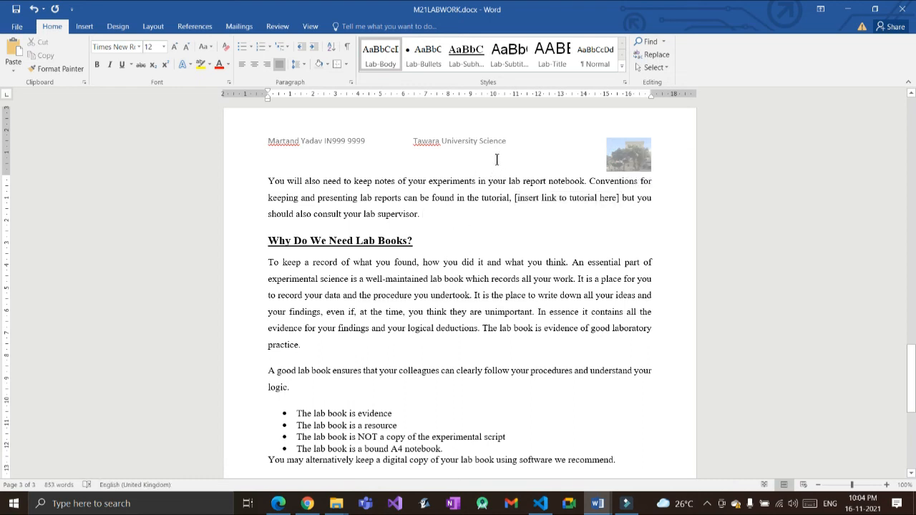
drag(494, 159, 421, 162)
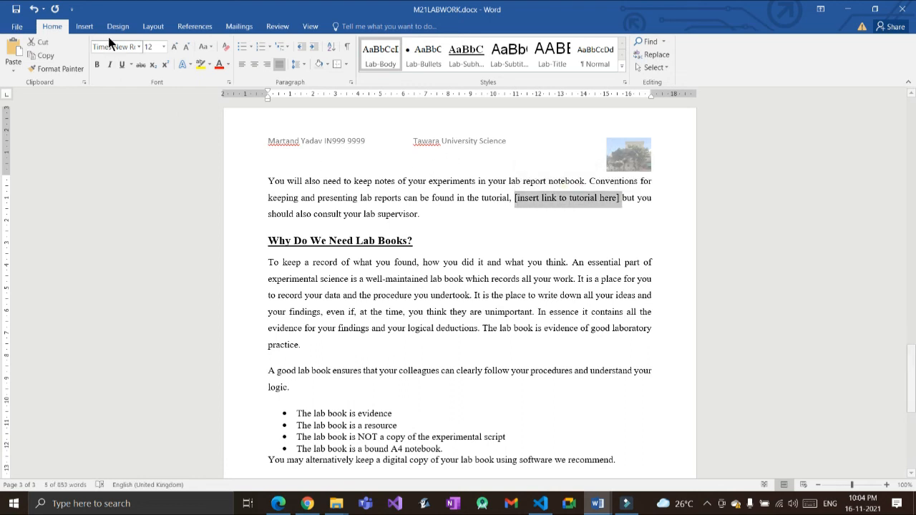
Step: Make the selected bracketed text bold and italic
click(97, 64)
click(110, 65)
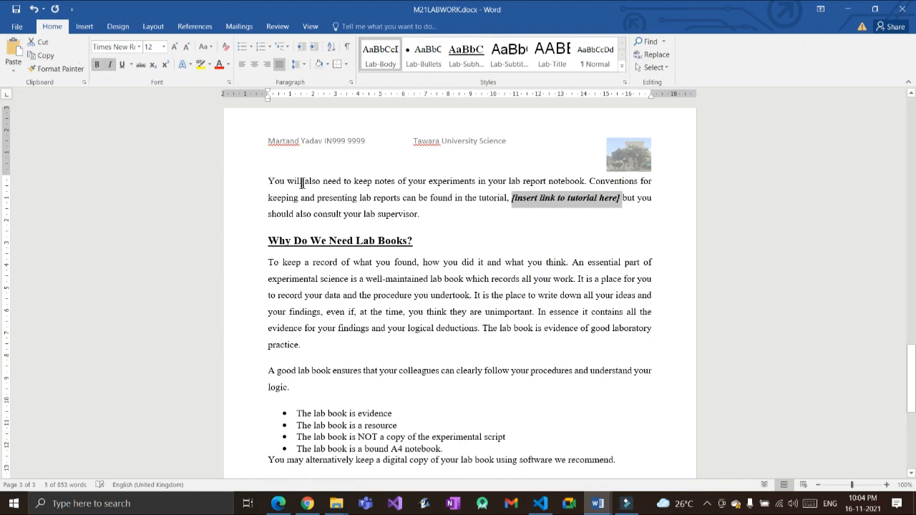
click(451, 219)
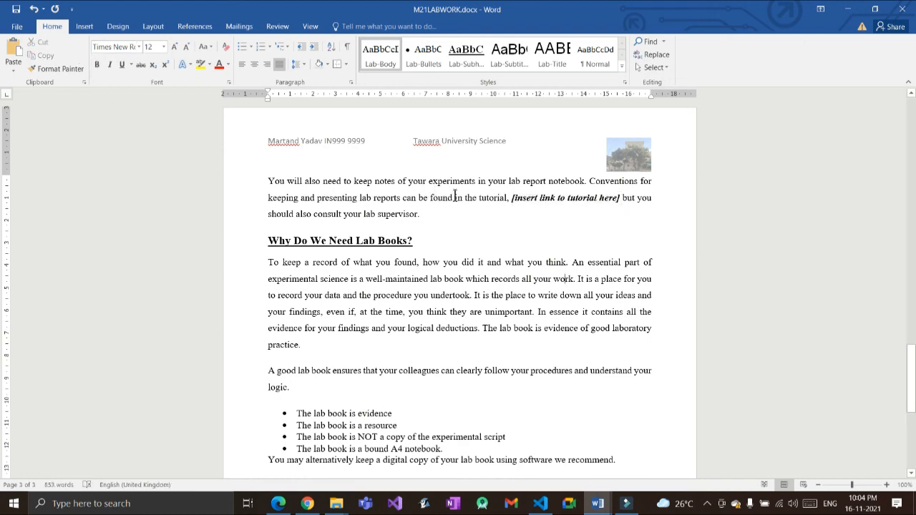
key(alt+Tab)
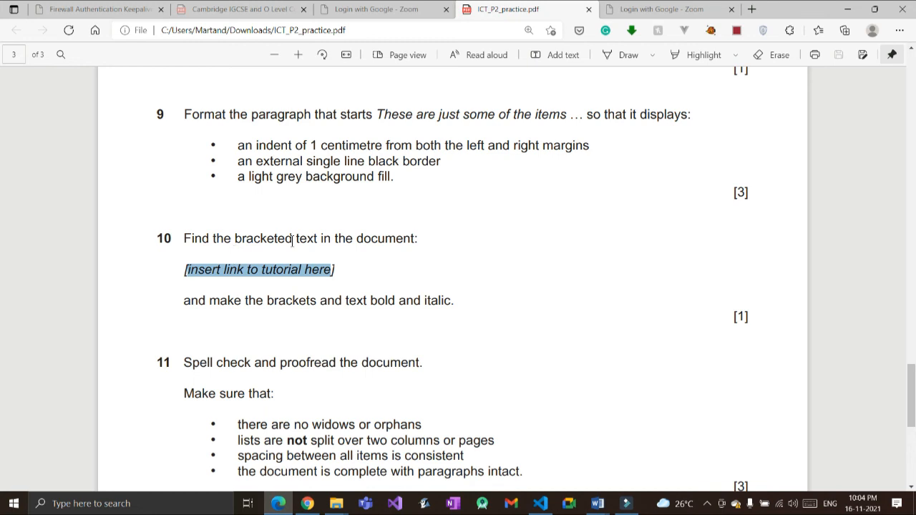
scroll(164, 308, down, 2)
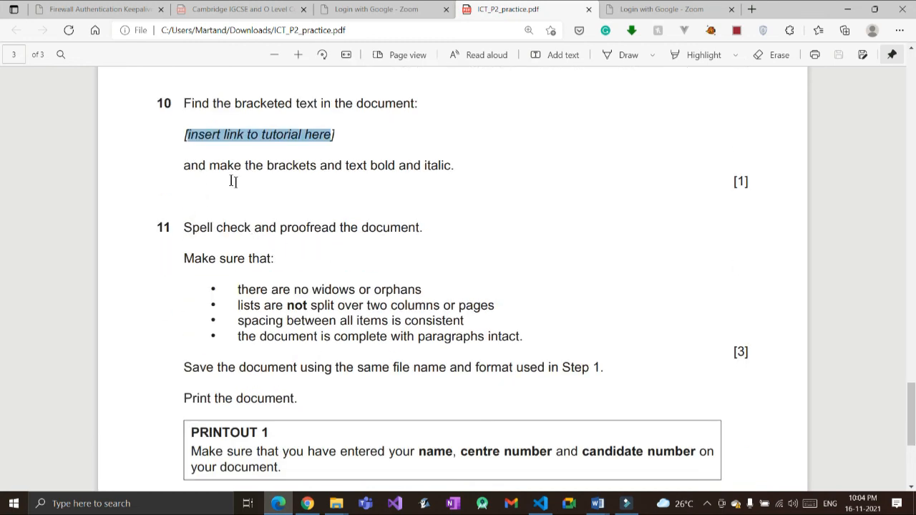
key(alt+Tab)
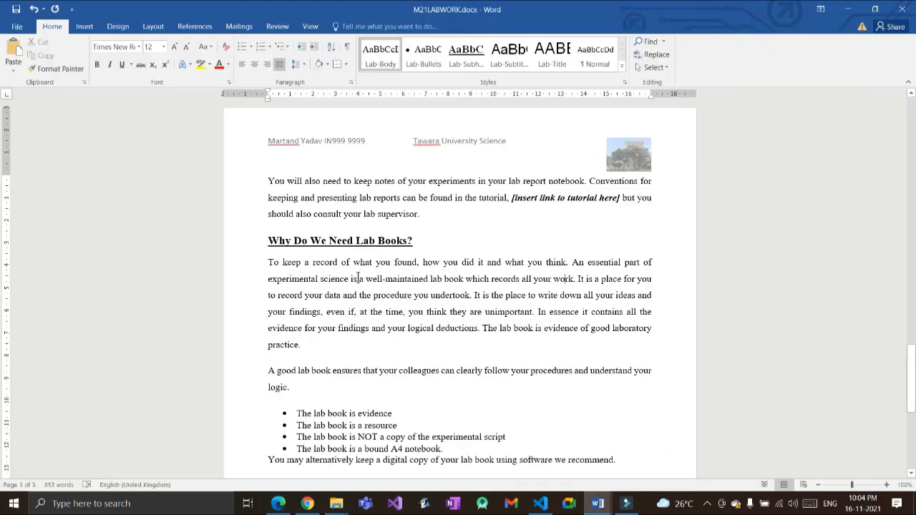
scroll(358, 277, down, 3)
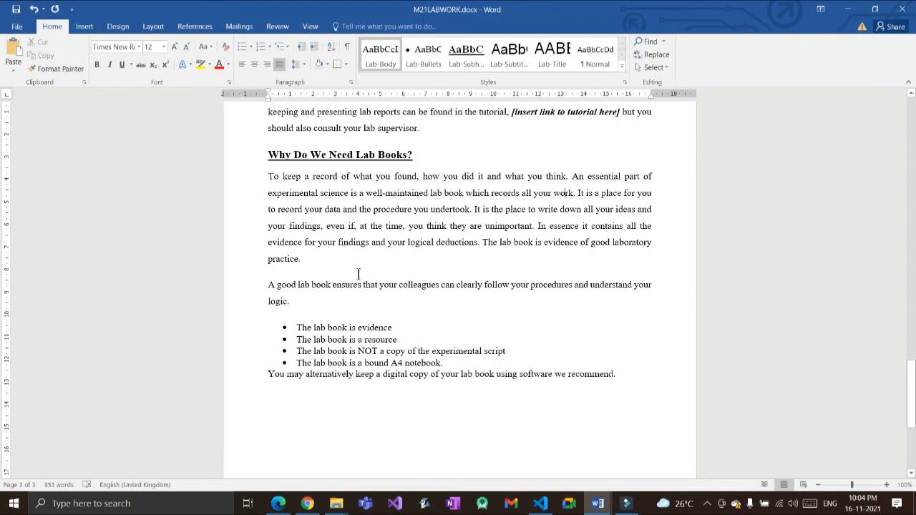
scroll(359, 274, down, 3)
scroll(360, 273, up, 12)
scroll(361, 273, up, 6)
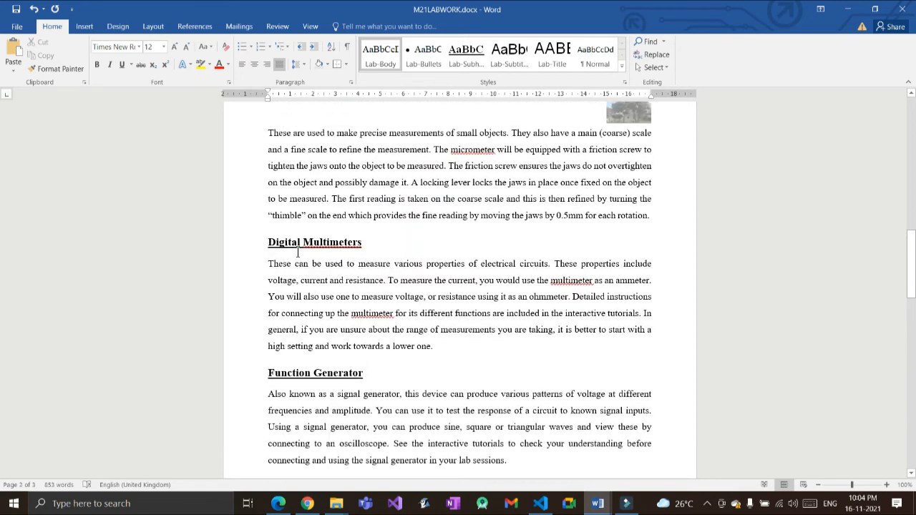
key(shift+F10)
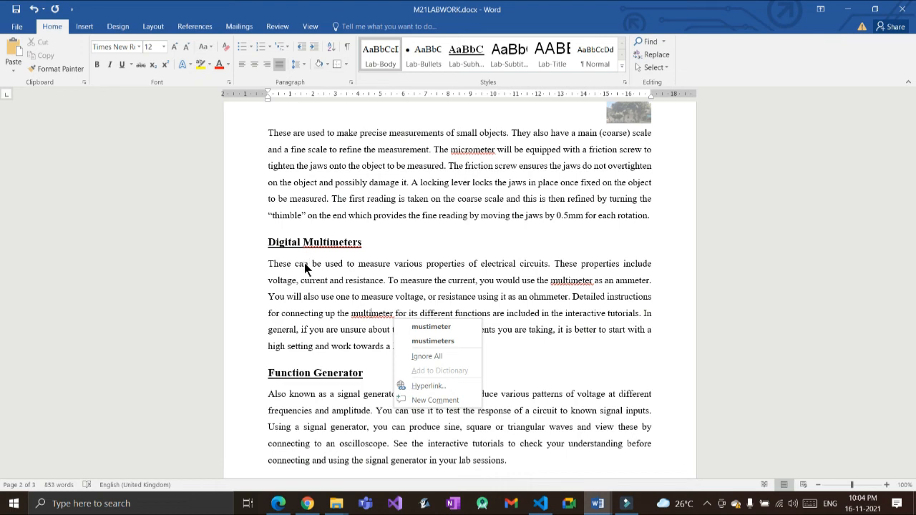
click(263, 251)
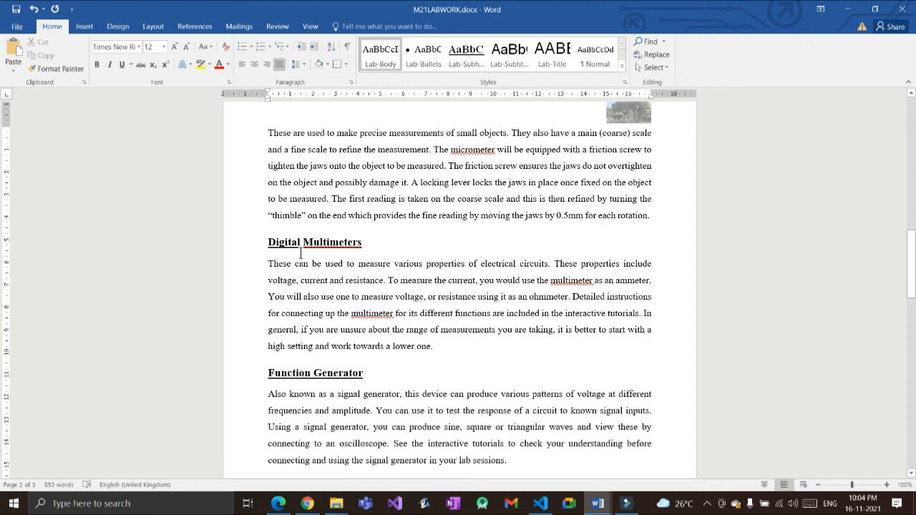
key(alt+F7)
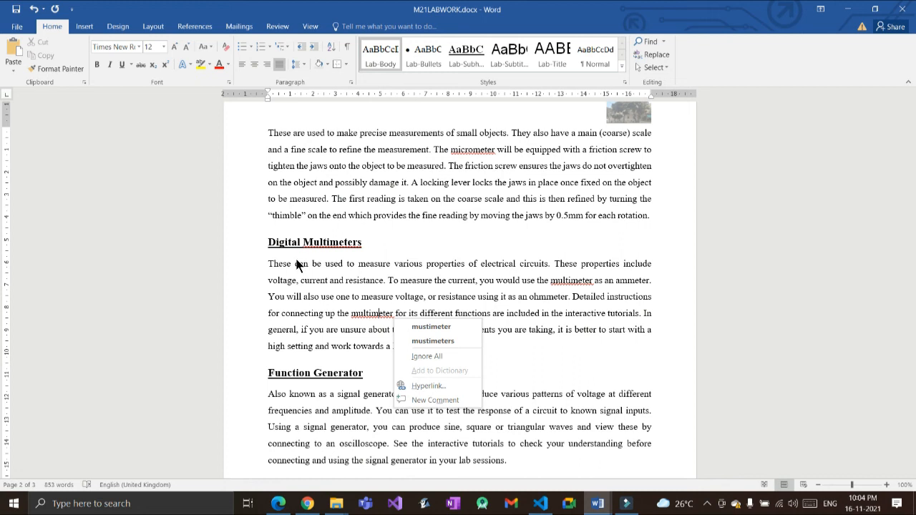
click(296, 230)
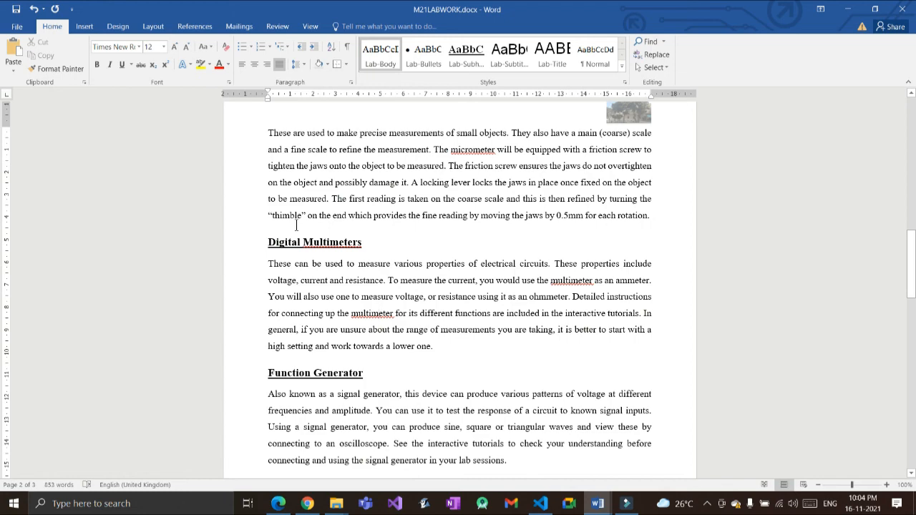
scroll(328, 283, up, 2)
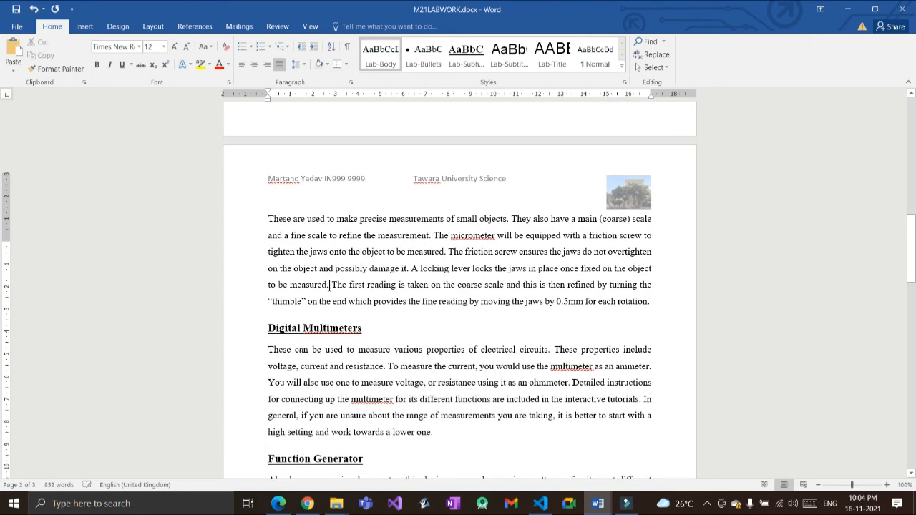
Step: Correct 'instruuctions' to 'instructions' in the Laboratory Equipment paragraph
scroll(329, 285, up, 8)
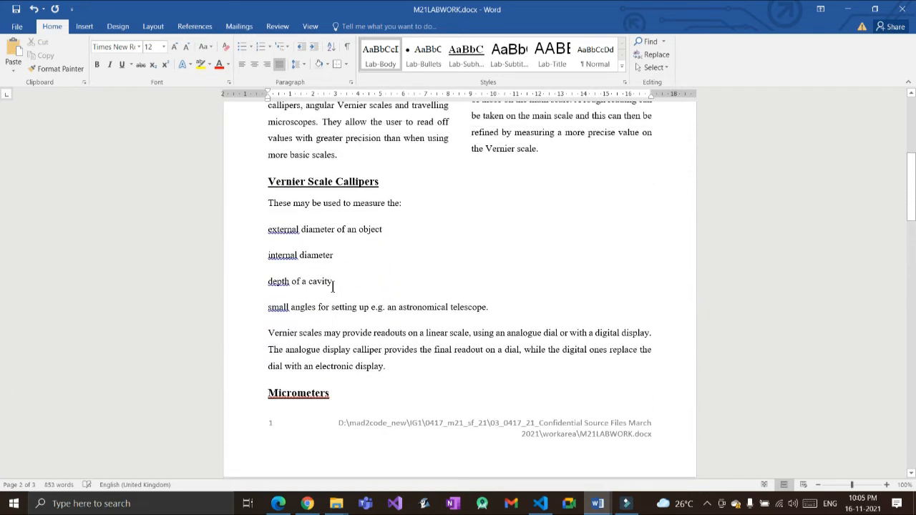
scroll(333, 287, up, 1)
scroll(333, 287, up, 2)
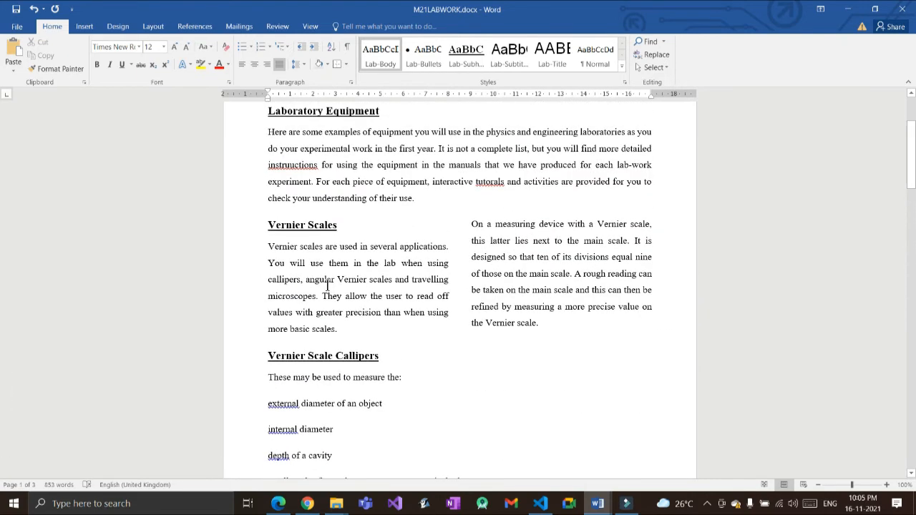
scroll(329, 285, up, 2)
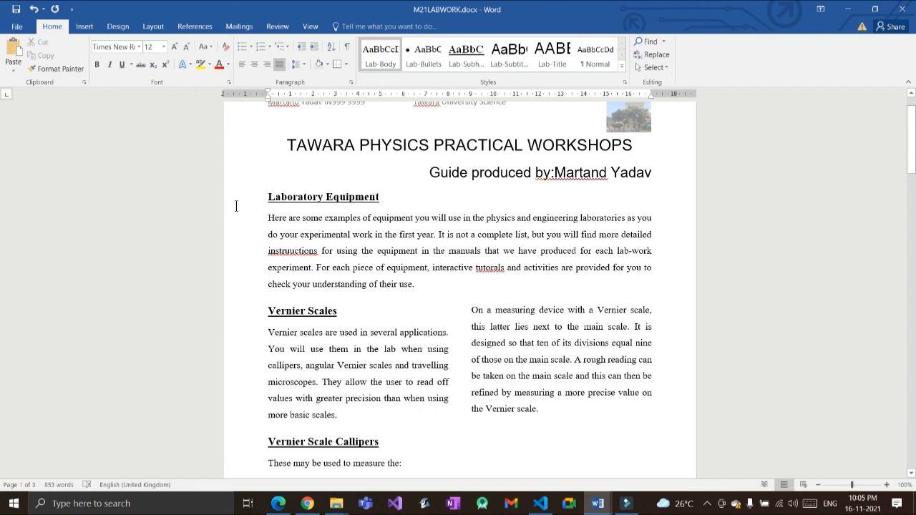
key(alt+F7)
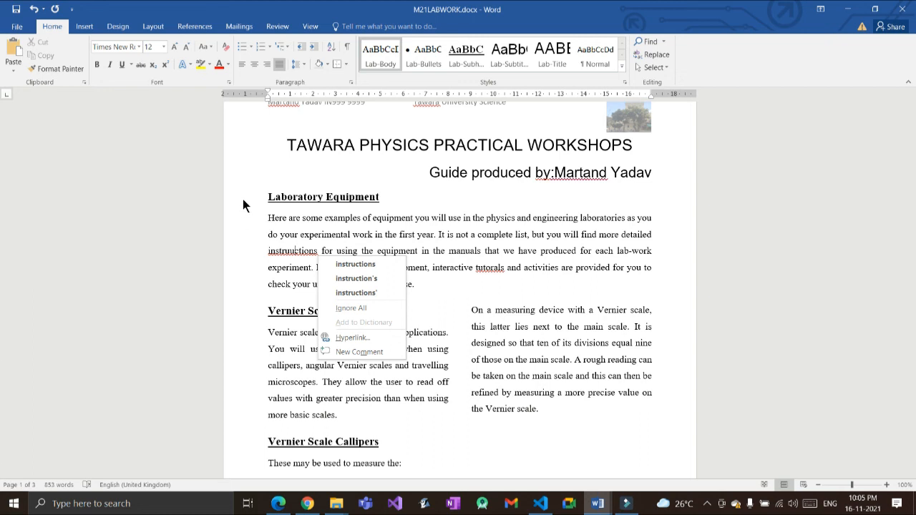
key(Down)
key(Return)
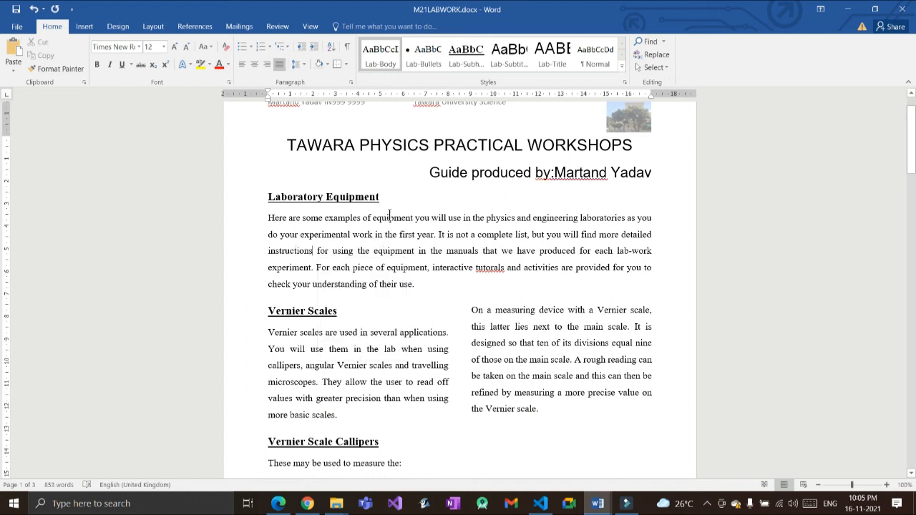
Step: Correct 'tutorals' to 'tutorials'
key(alt+F7)
key(Down)
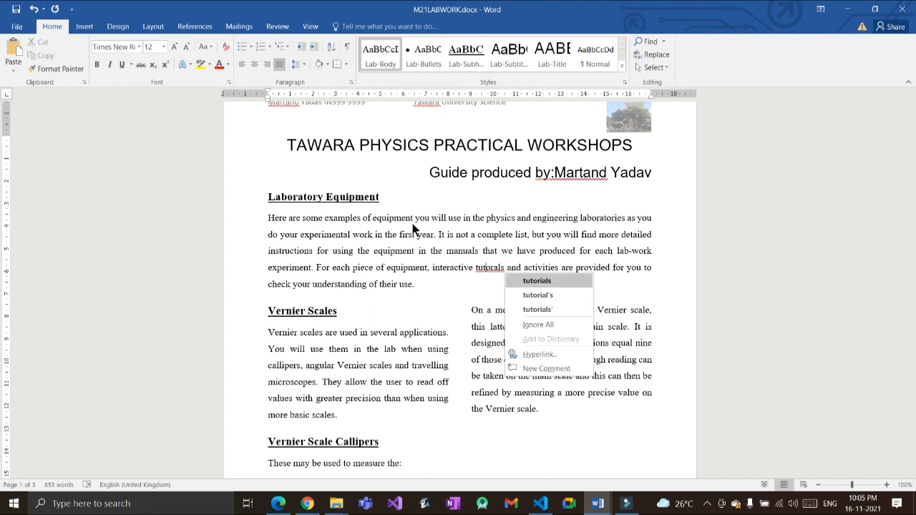
key(Return)
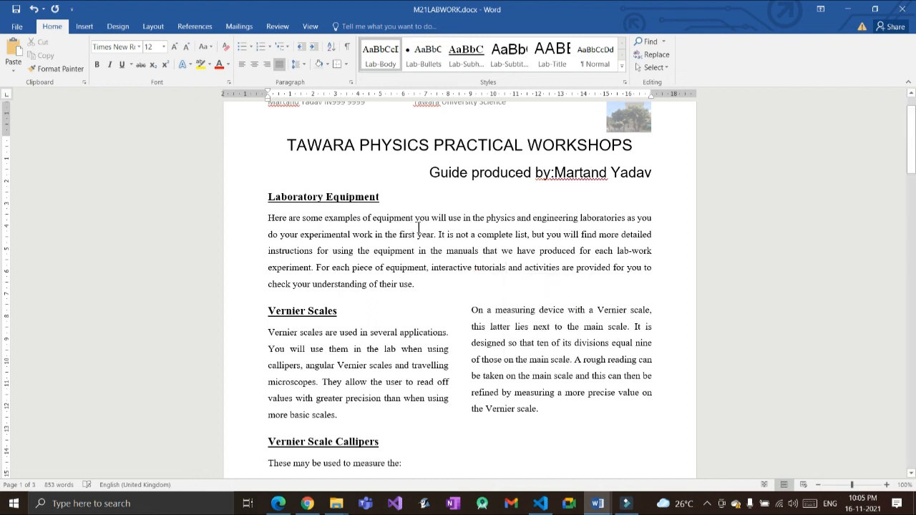
scroll(406, 251, up, 1)
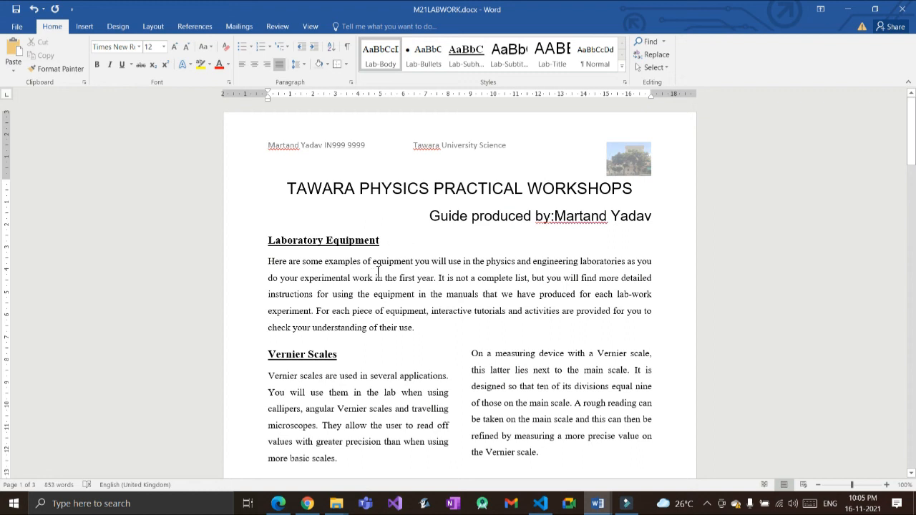
scroll(379, 272, down, 1)
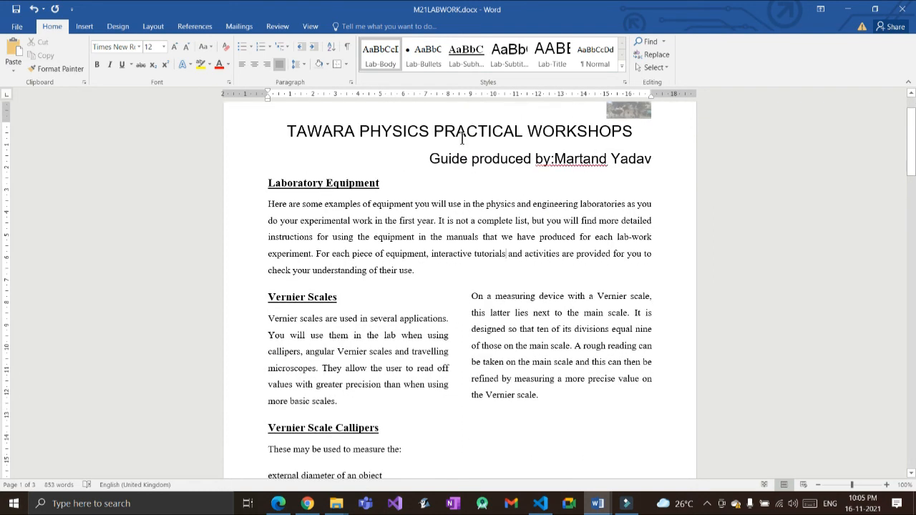
click(554, 158)
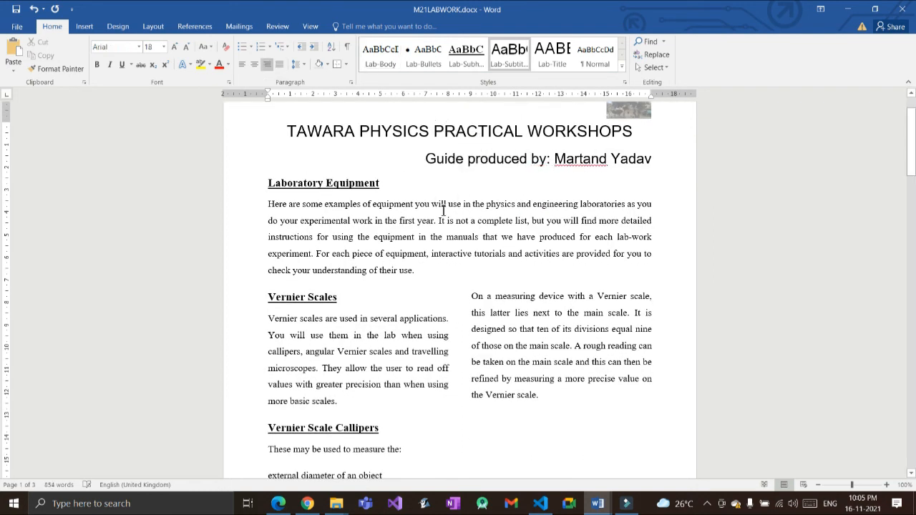
scroll(367, 241, down, 5)
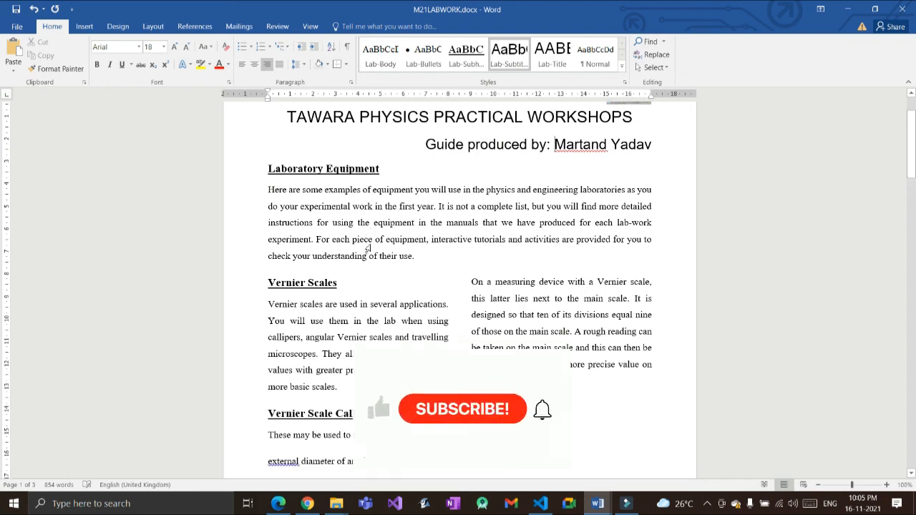
scroll(372, 241, down, 1)
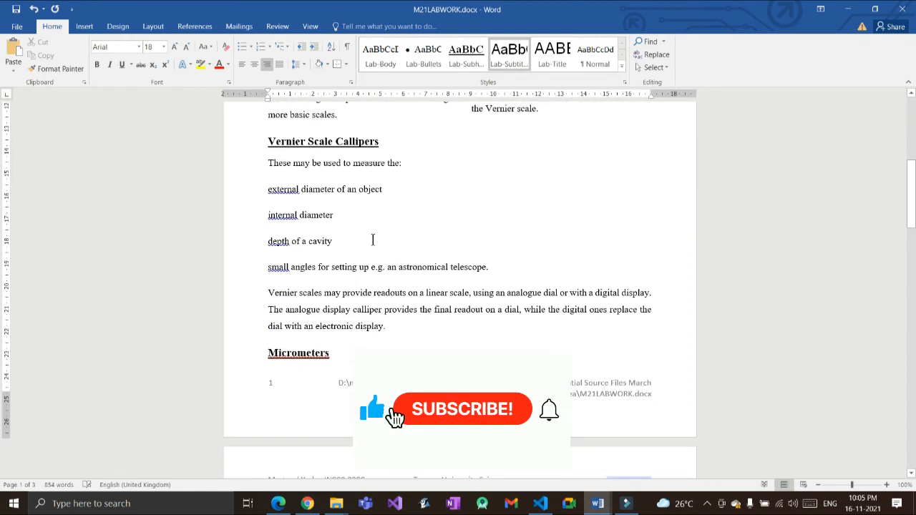
key(alt+F7)
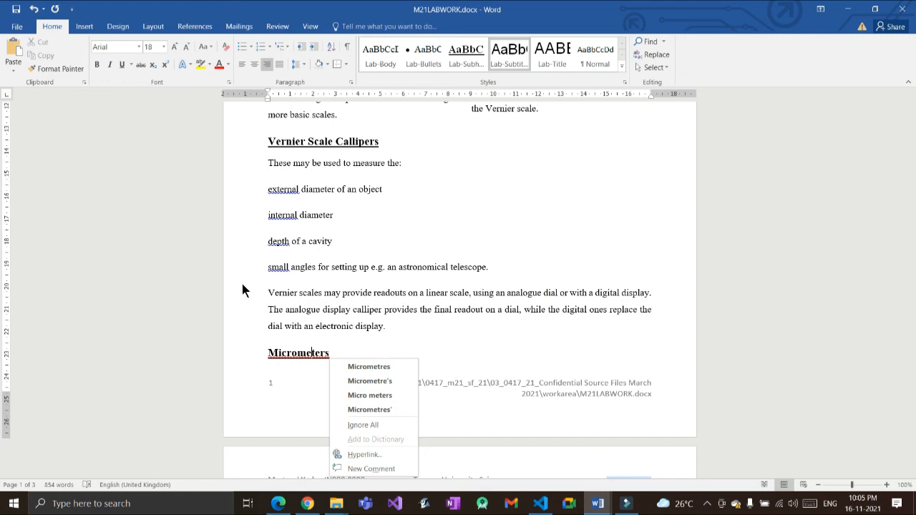
scroll(296, 223, down, 5)
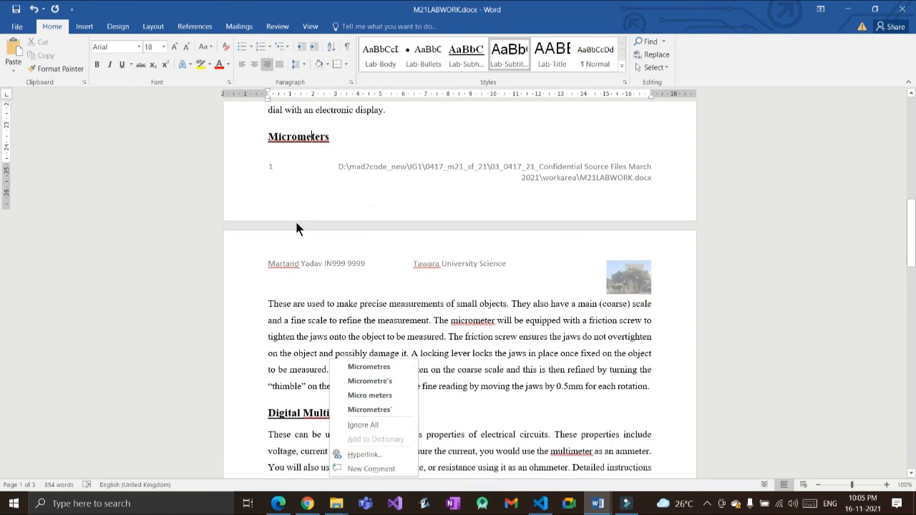
scroll(297, 228, down, 3)
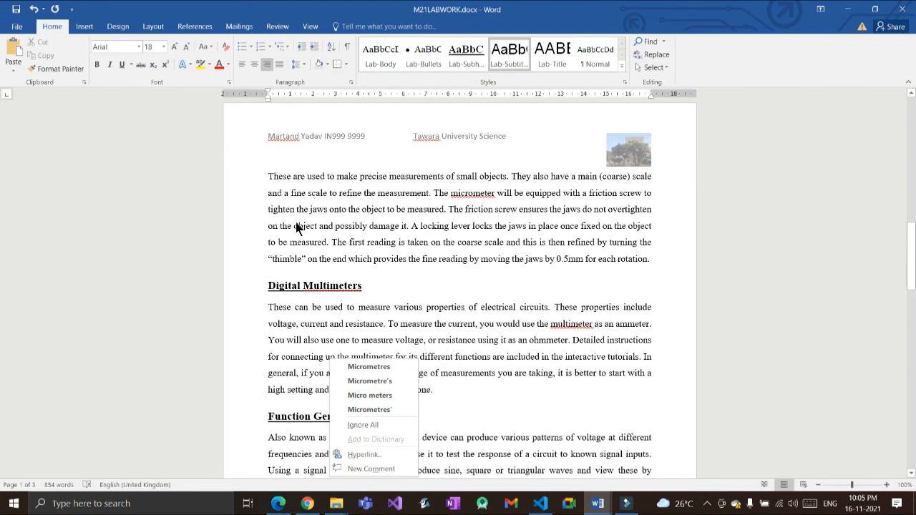
scroll(297, 227, down, 2)
scroll(295, 222, down, 4)
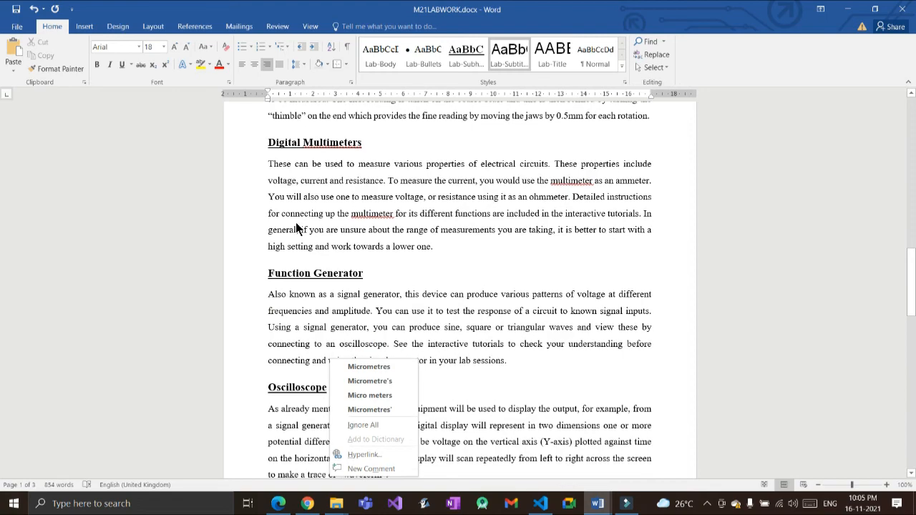
key(Escape)
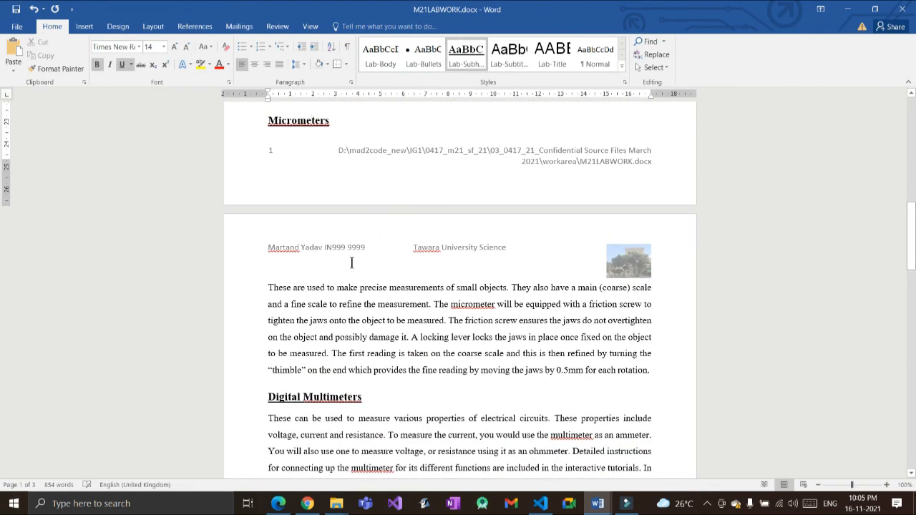
scroll(354, 256, down, 6)
scroll(353, 256, down, 12)
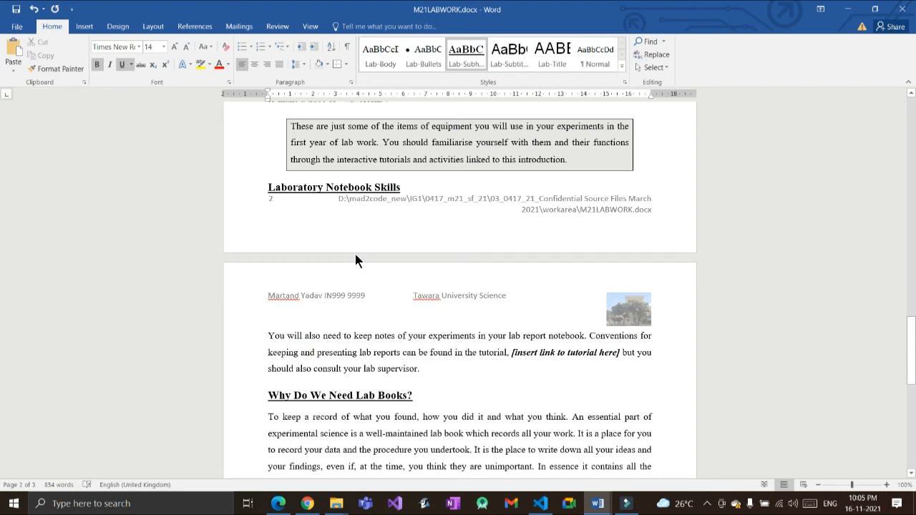
Step: Compare the practice paper instructions with the lab work document
key(alt+Tab)
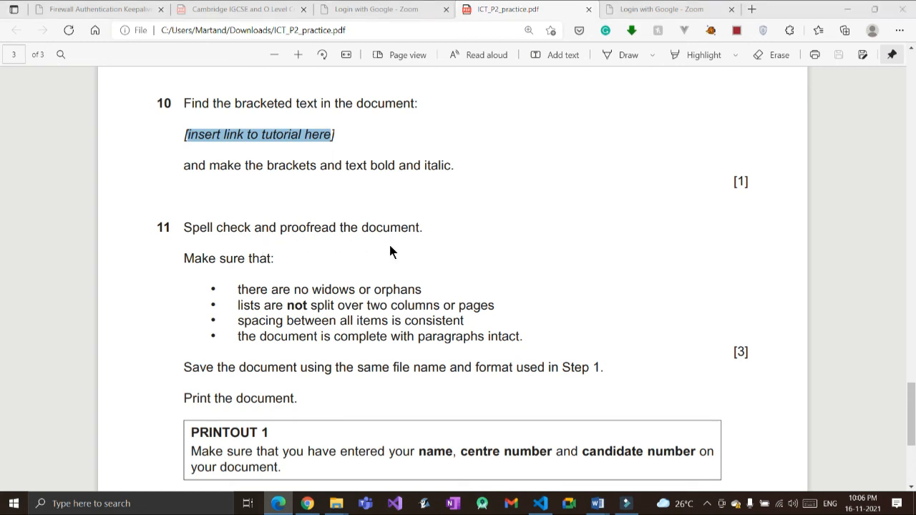
key(alt+Tab)
scroll(289, 215, down, 8)
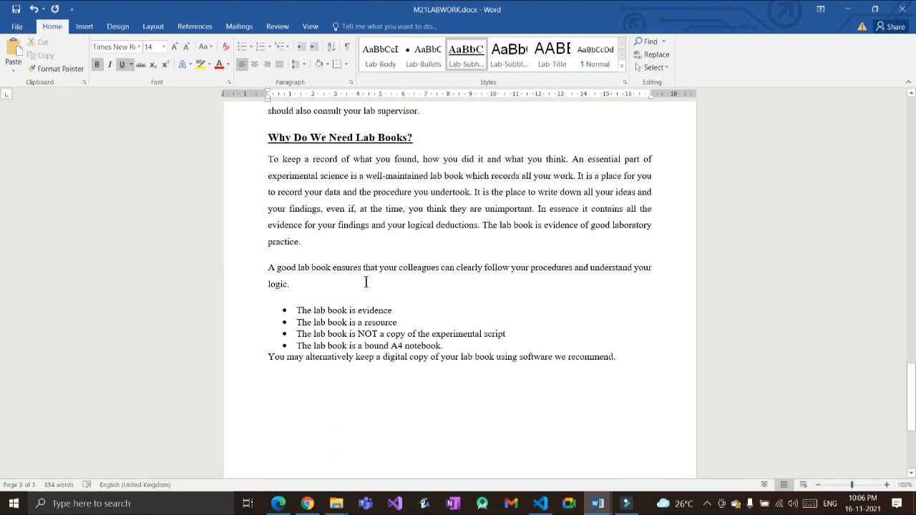
key(alt+Tab)
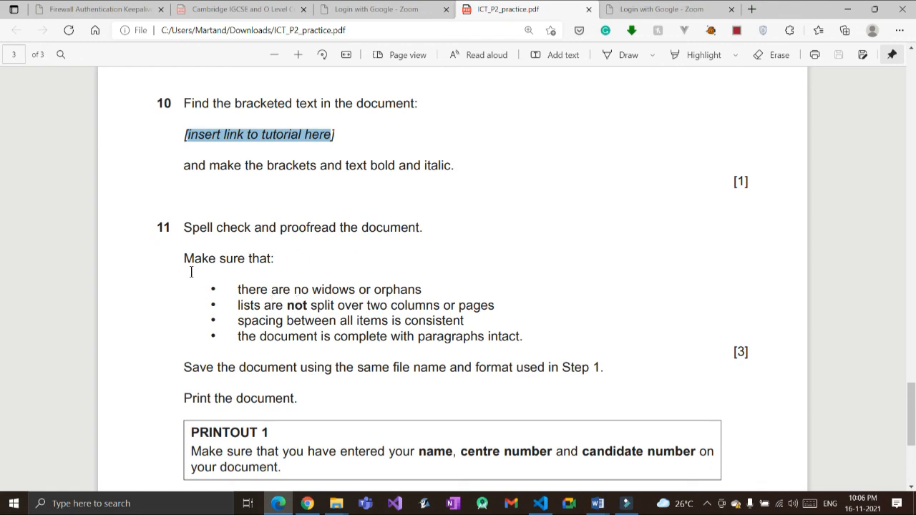
key(alt+Tab)
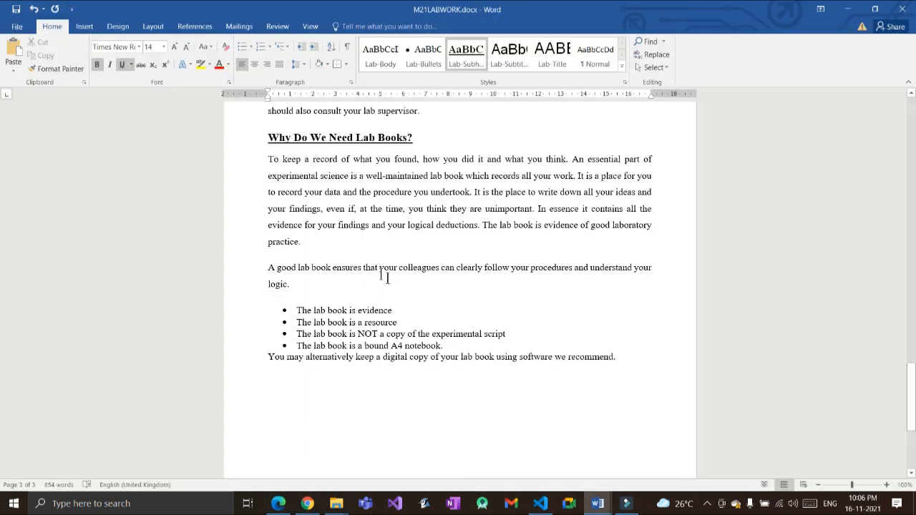
Step: Look over the document, then reread the question 11 proofreading checklist in the PDF
scroll(360, 286, up, 5)
scroll(360, 285, up, 3)
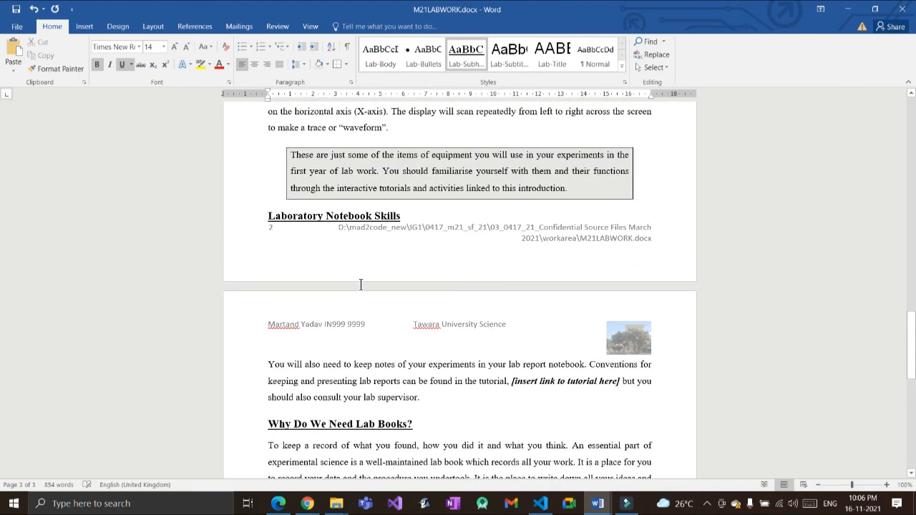
scroll(362, 287, up, 8)
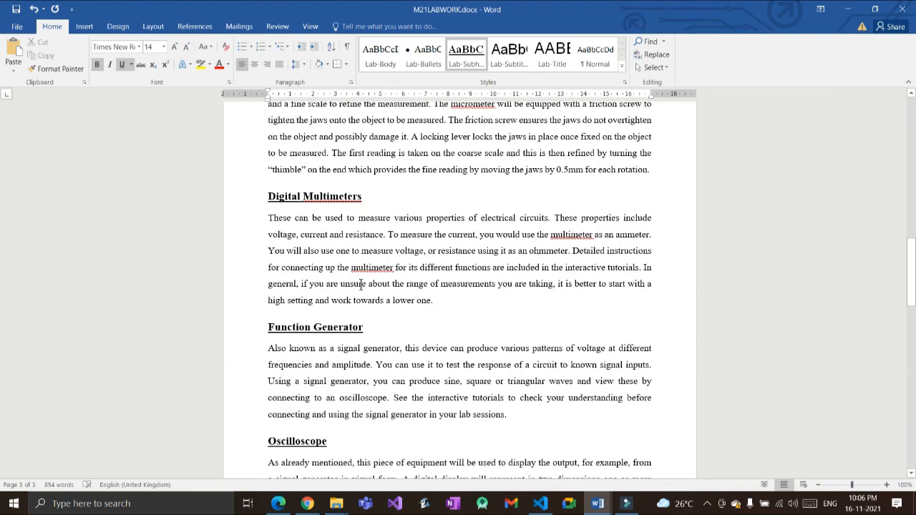
scroll(360, 285, down, 5)
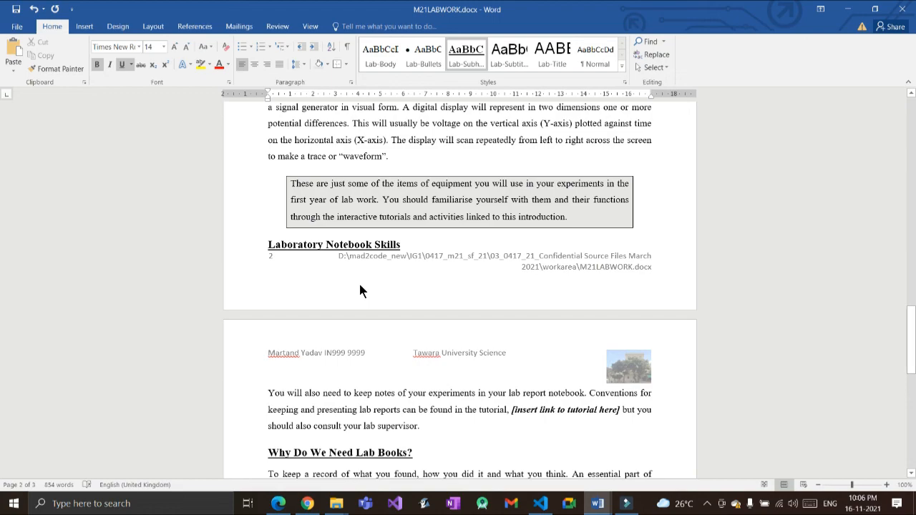
scroll(359, 283, down, 5)
scroll(359, 285, up, 15)
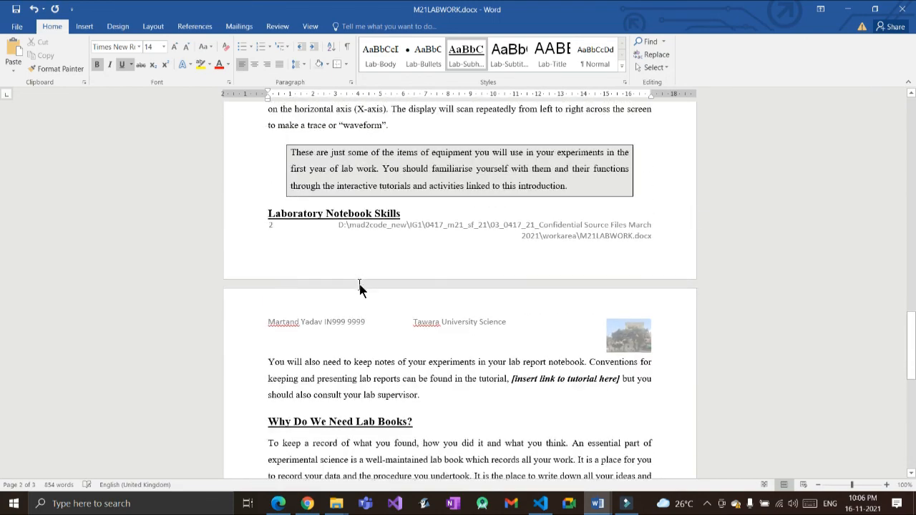
scroll(359, 285, up, 3)
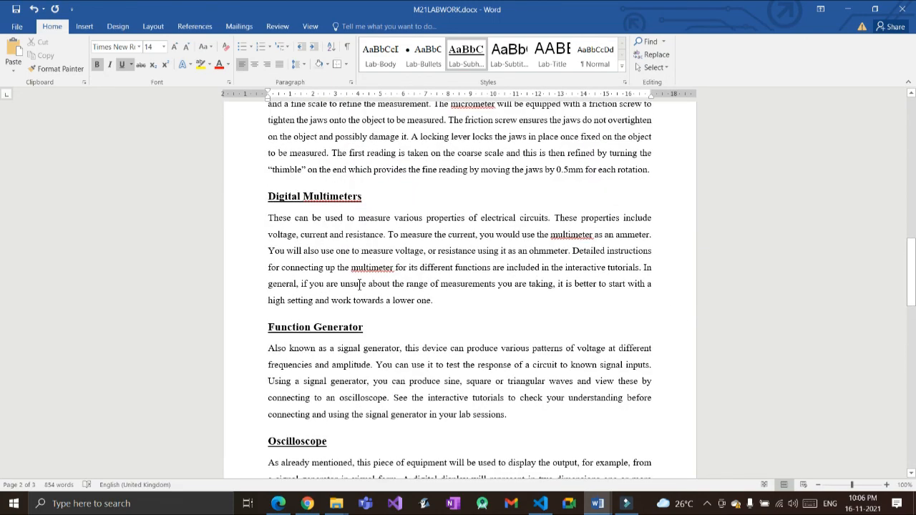
scroll(360, 285, up, 2)
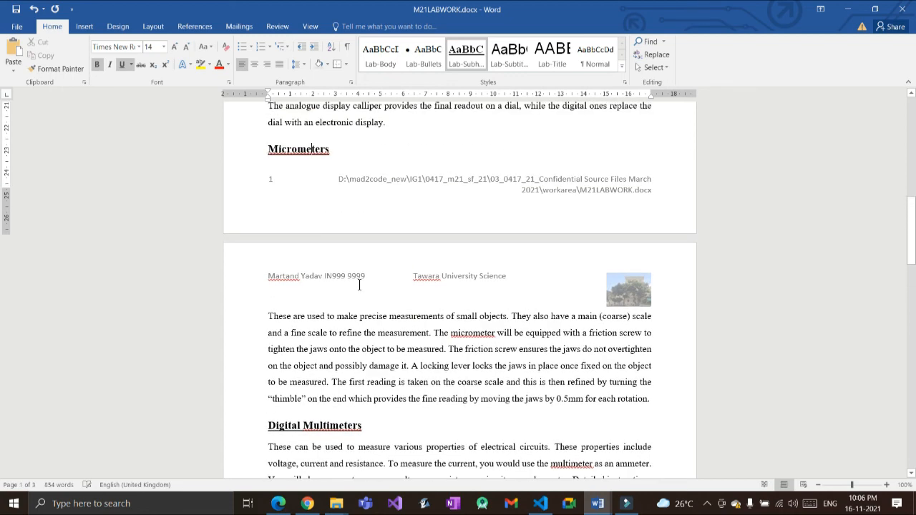
scroll(359, 285, up, 4)
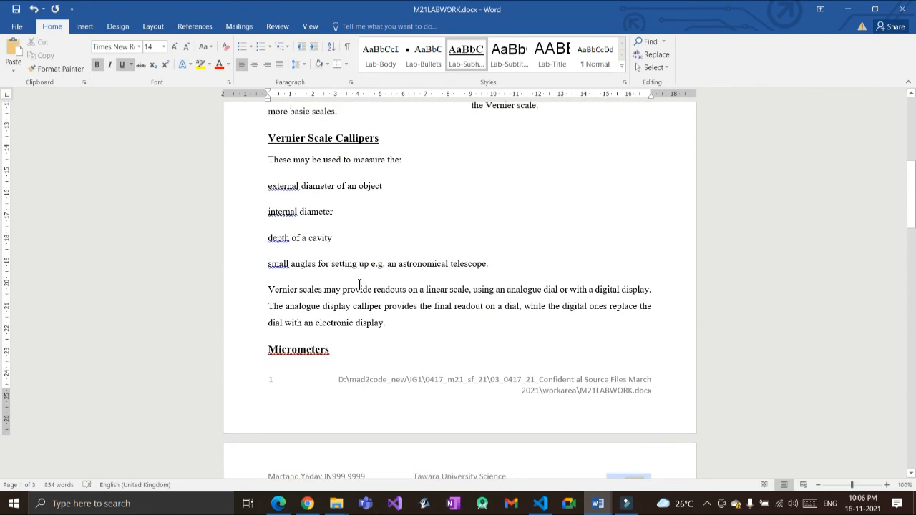
key(alt+Tab)
scroll(293, 313, down, 3)
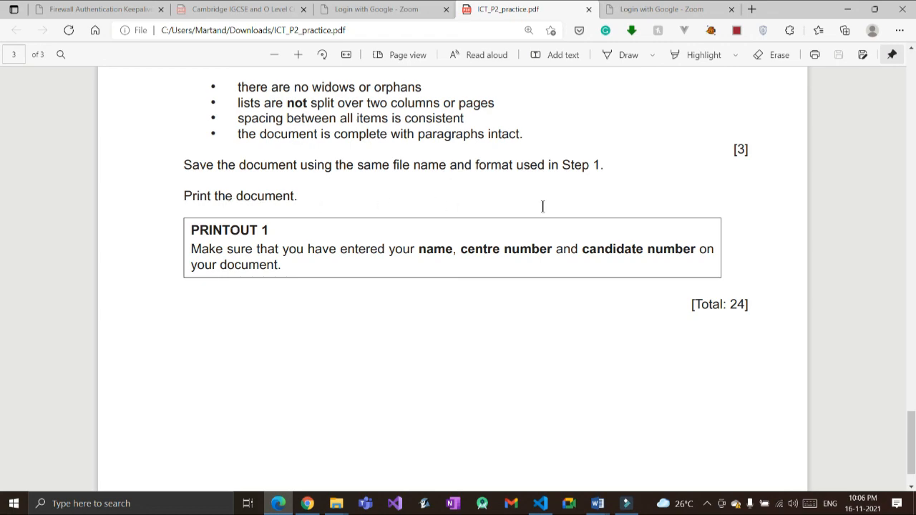
Step: Scroll M21LABWORK.docx from the top down to the lab-book bullets ending page 3
key(alt+Tab)
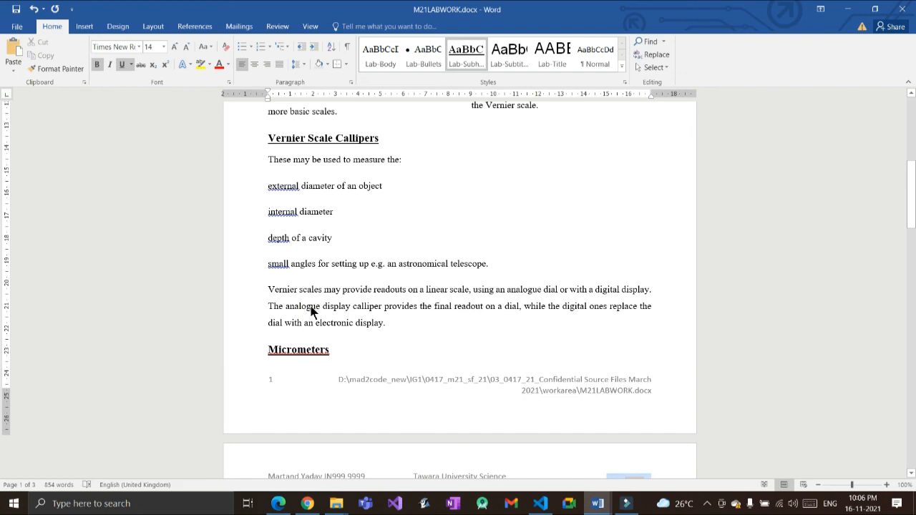
scroll(313, 310, up, 8)
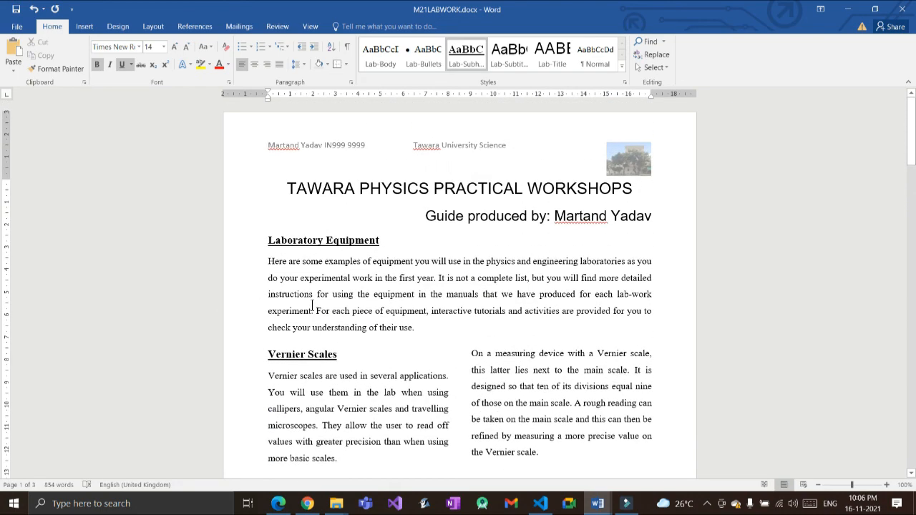
scroll(313, 309, down, 13)
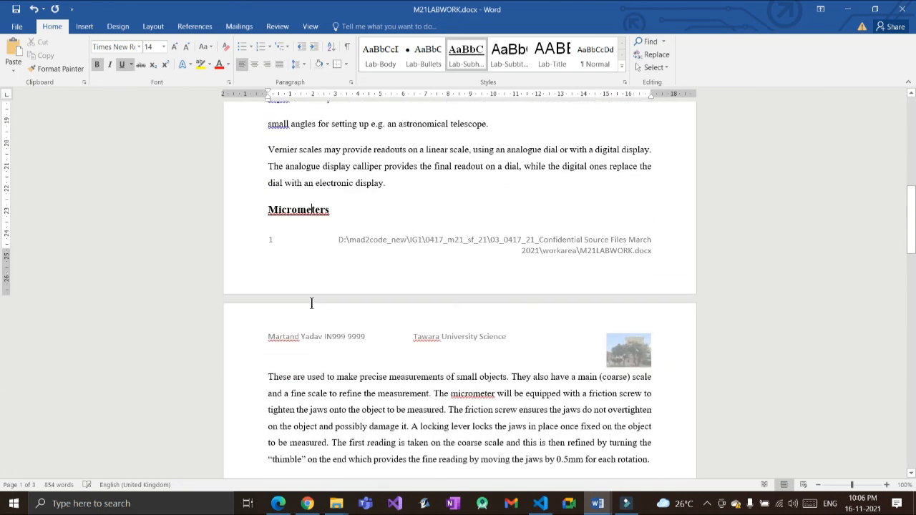
scroll(311, 304, down, 2)
scroll(318, 271, down, 3)
scroll(318, 270, down, 12)
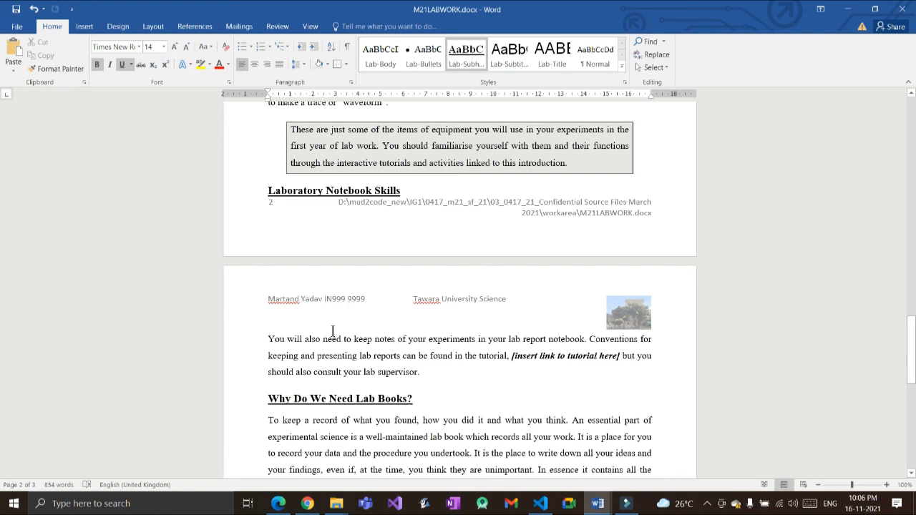
scroll(325, 289, down, 8)
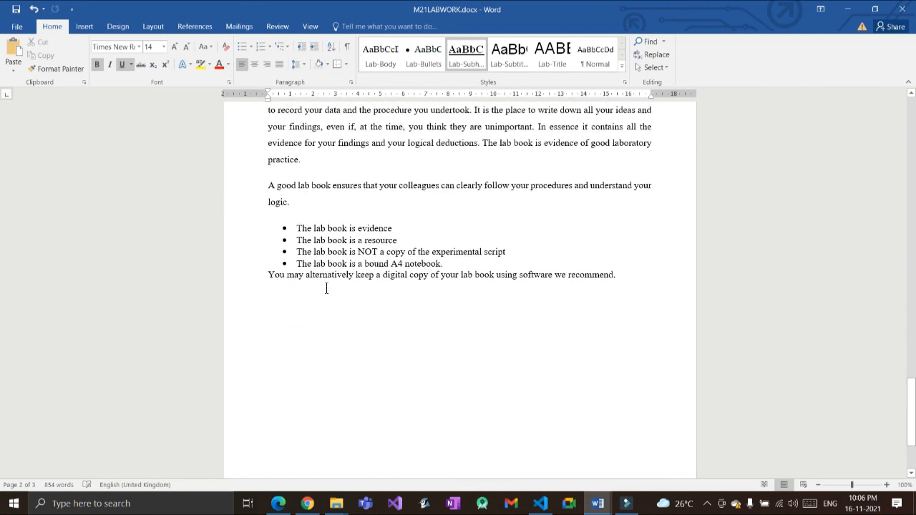
scroll(325, 288, down, 3)
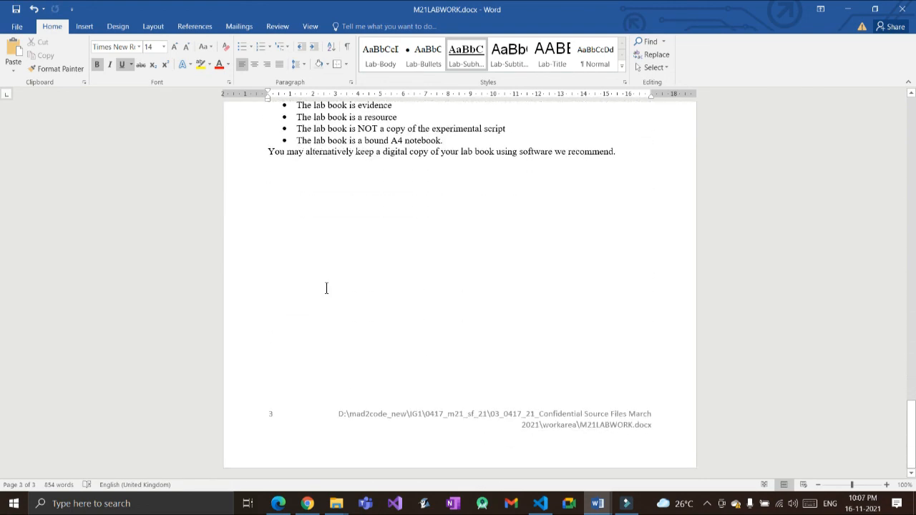